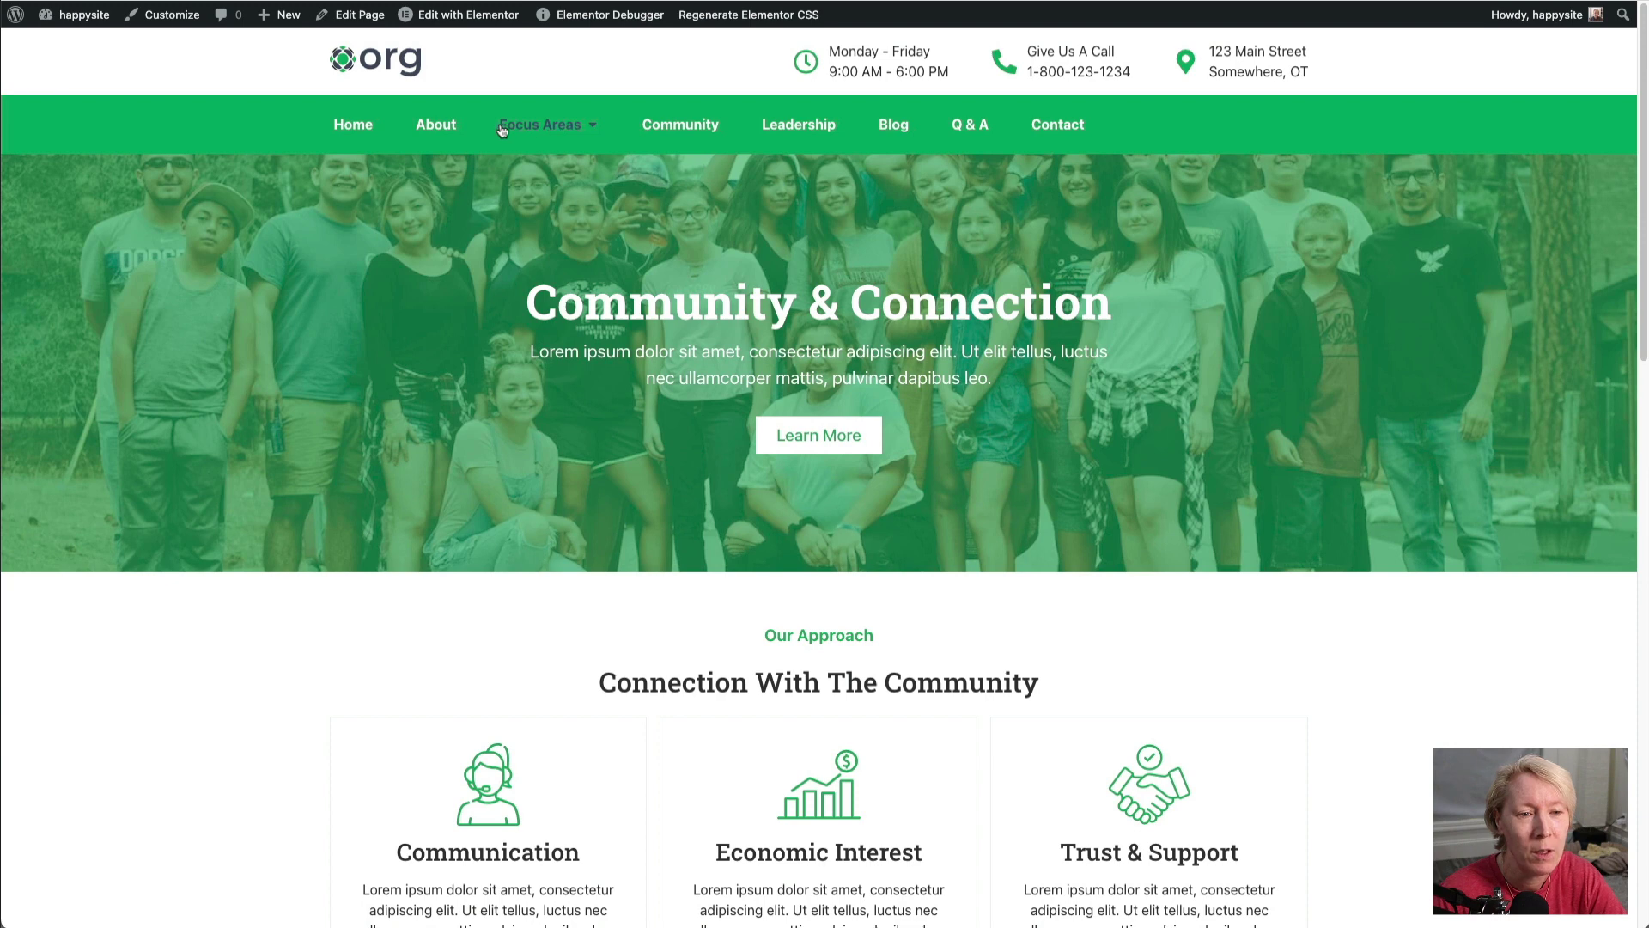
Step: Preview the live site's Focus Areas dropdown with its Education, Community, Mindfulness and Health tiles
{"action": "left_click", "coordinate": [562, 129]}
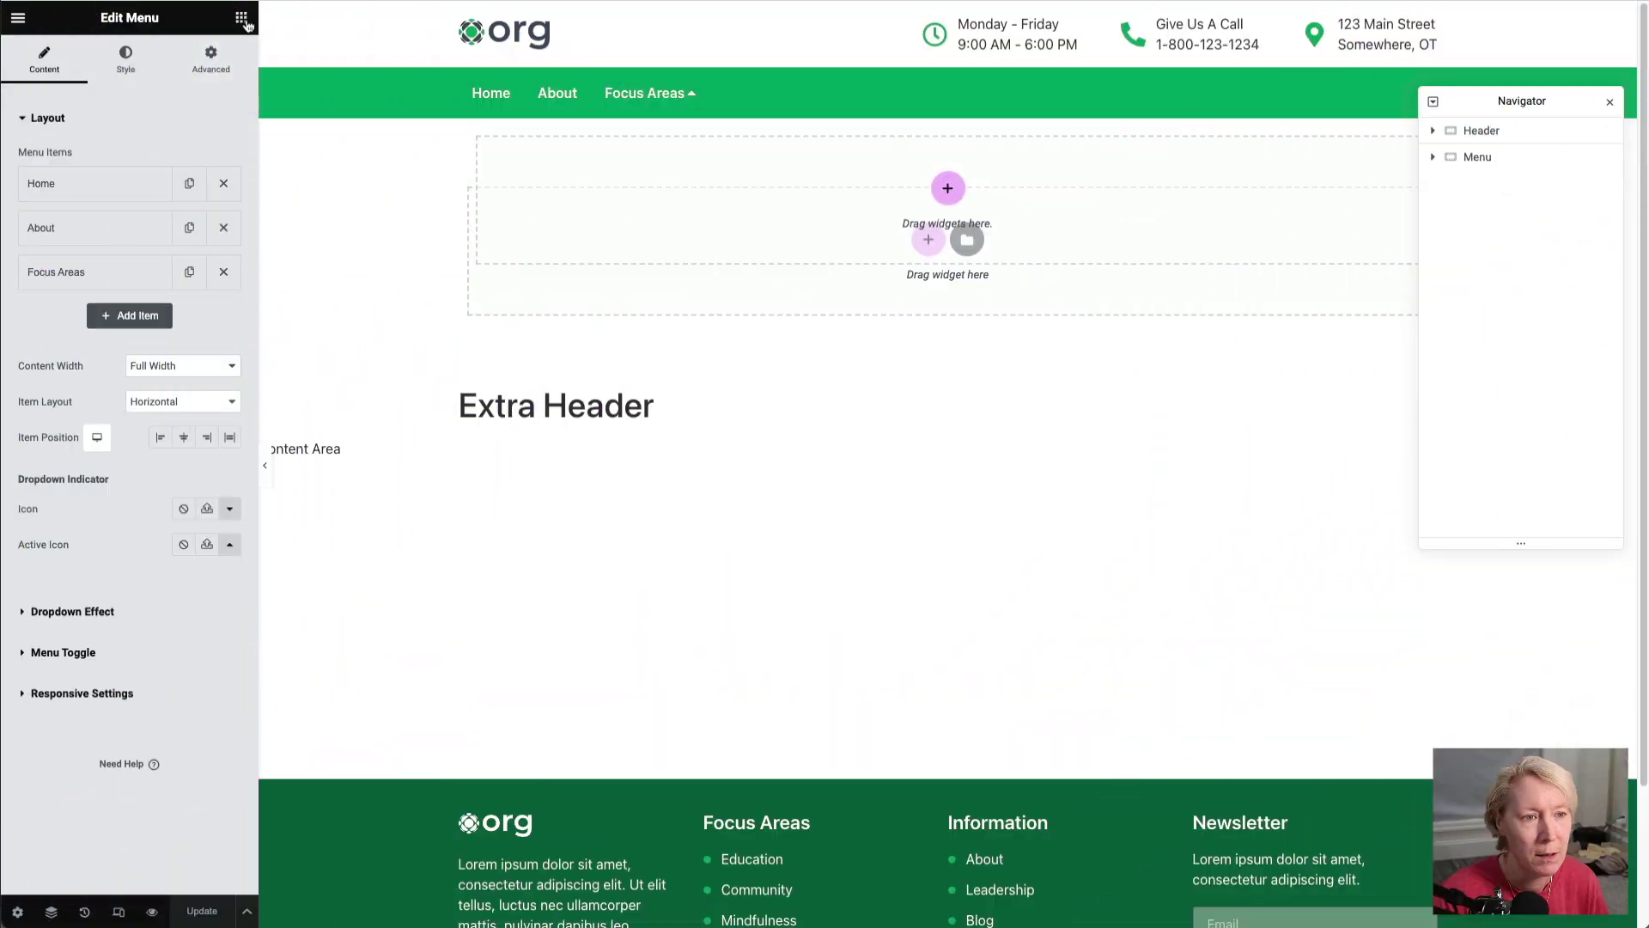
Step: Show the widget list beside the empty Extra Header area
{"action": "left_click", "coordinate": [243, 19]}
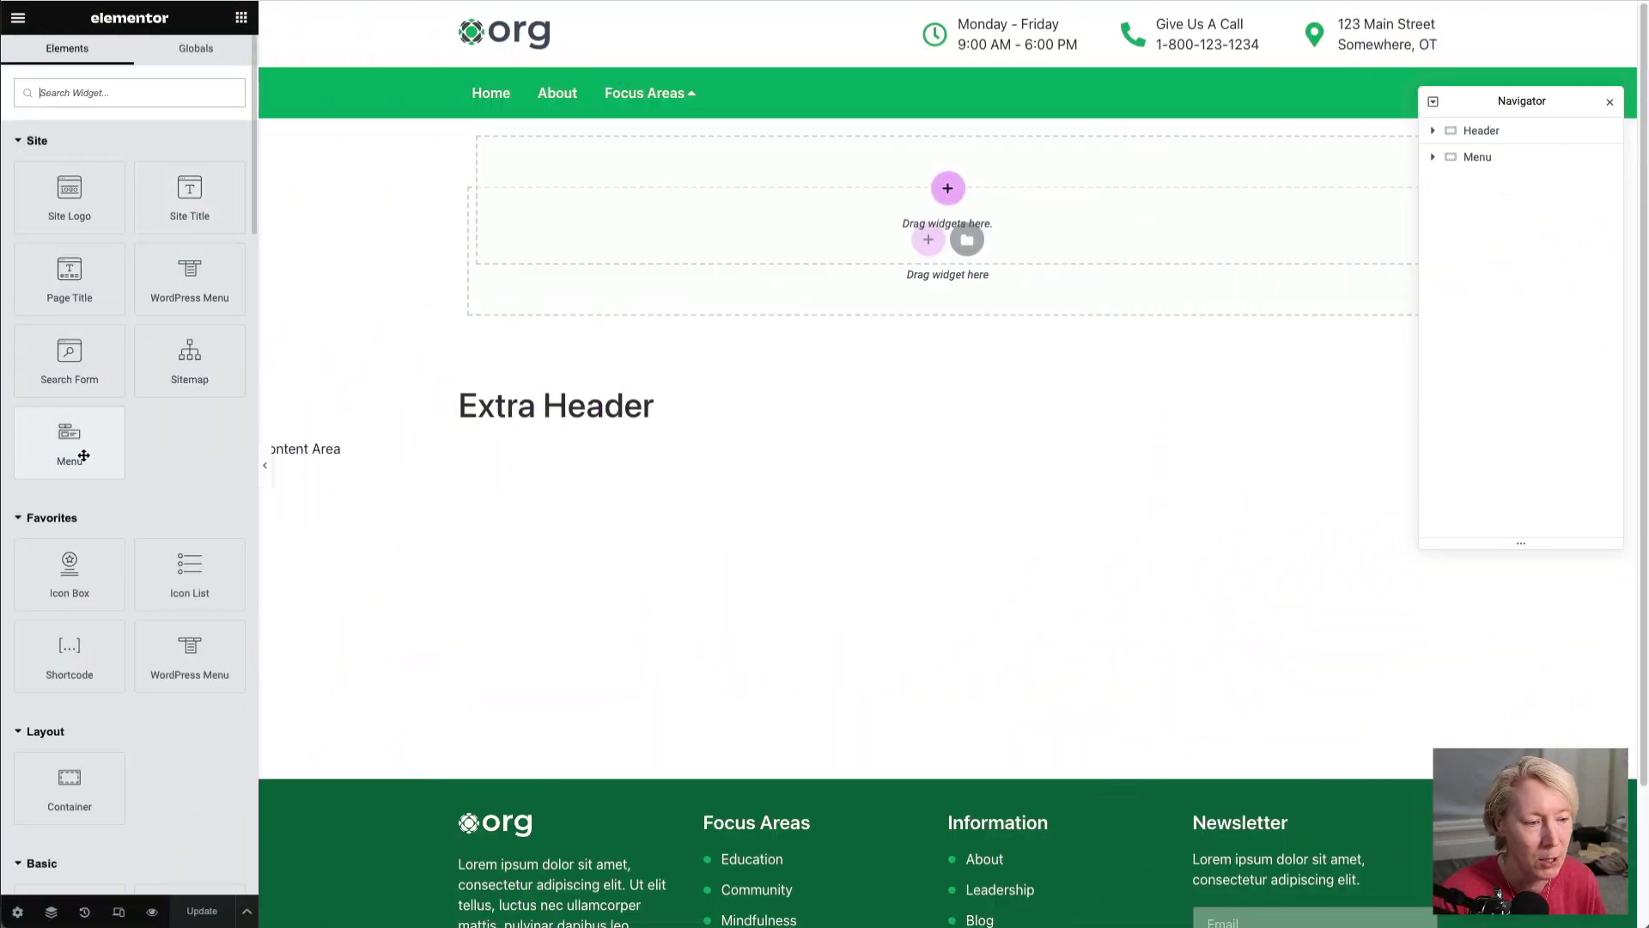
{"action": "left_click", "coordinate": [85, 454]}
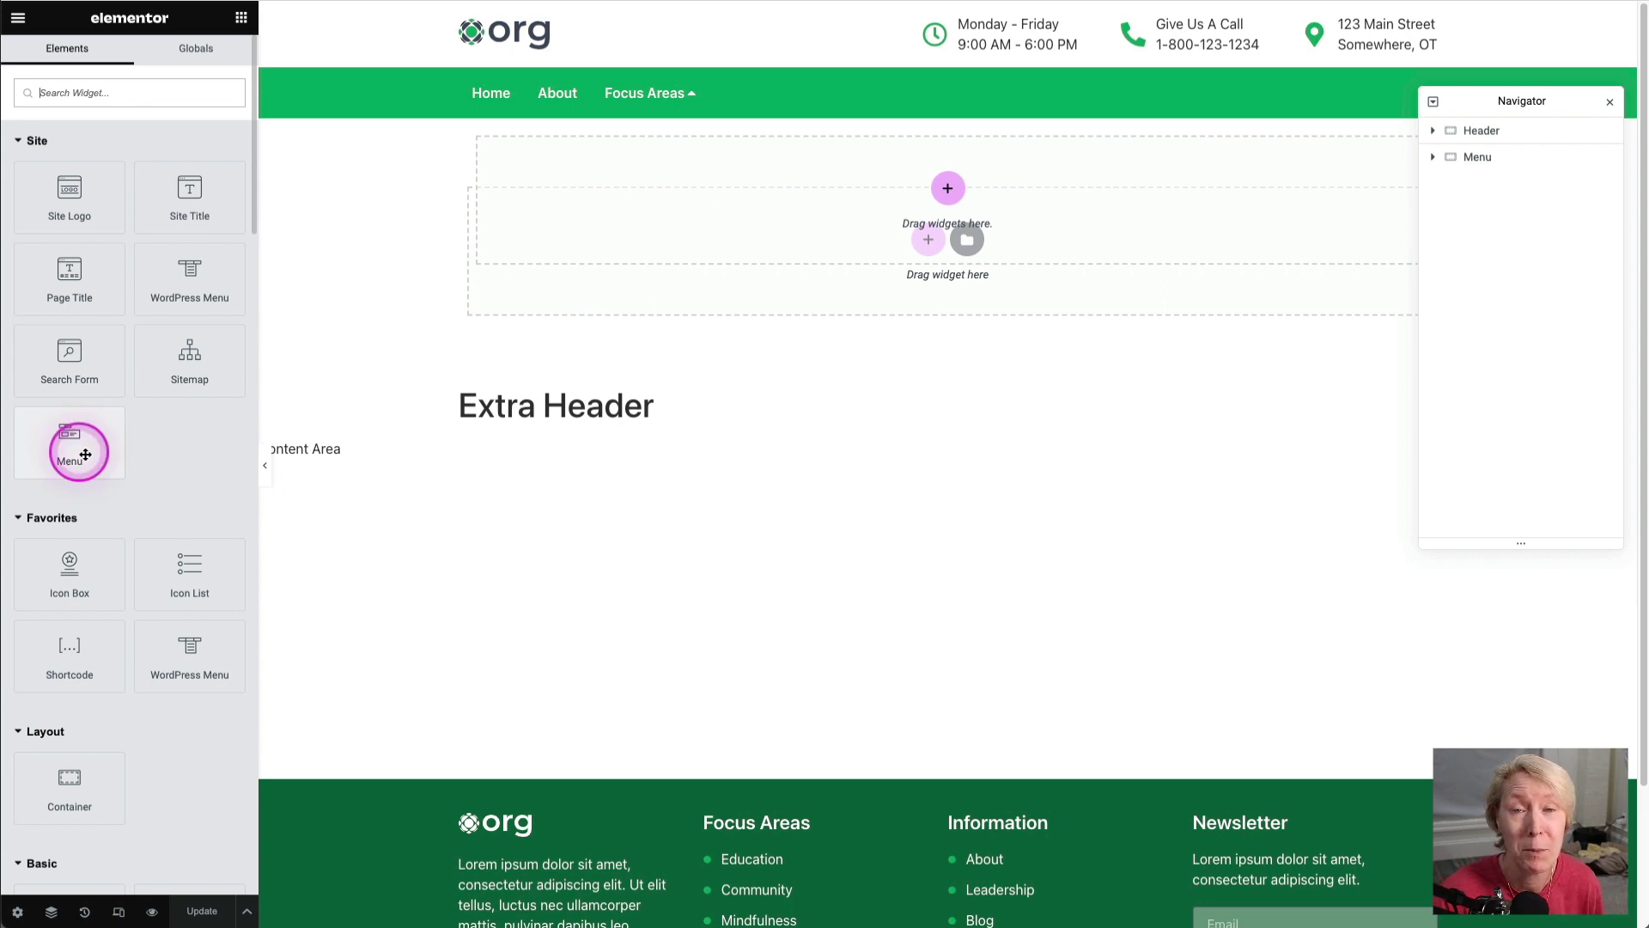
{"action": "left_click_drag", "start_coordinate": [85, 454], "coordinate": [83, 453]}
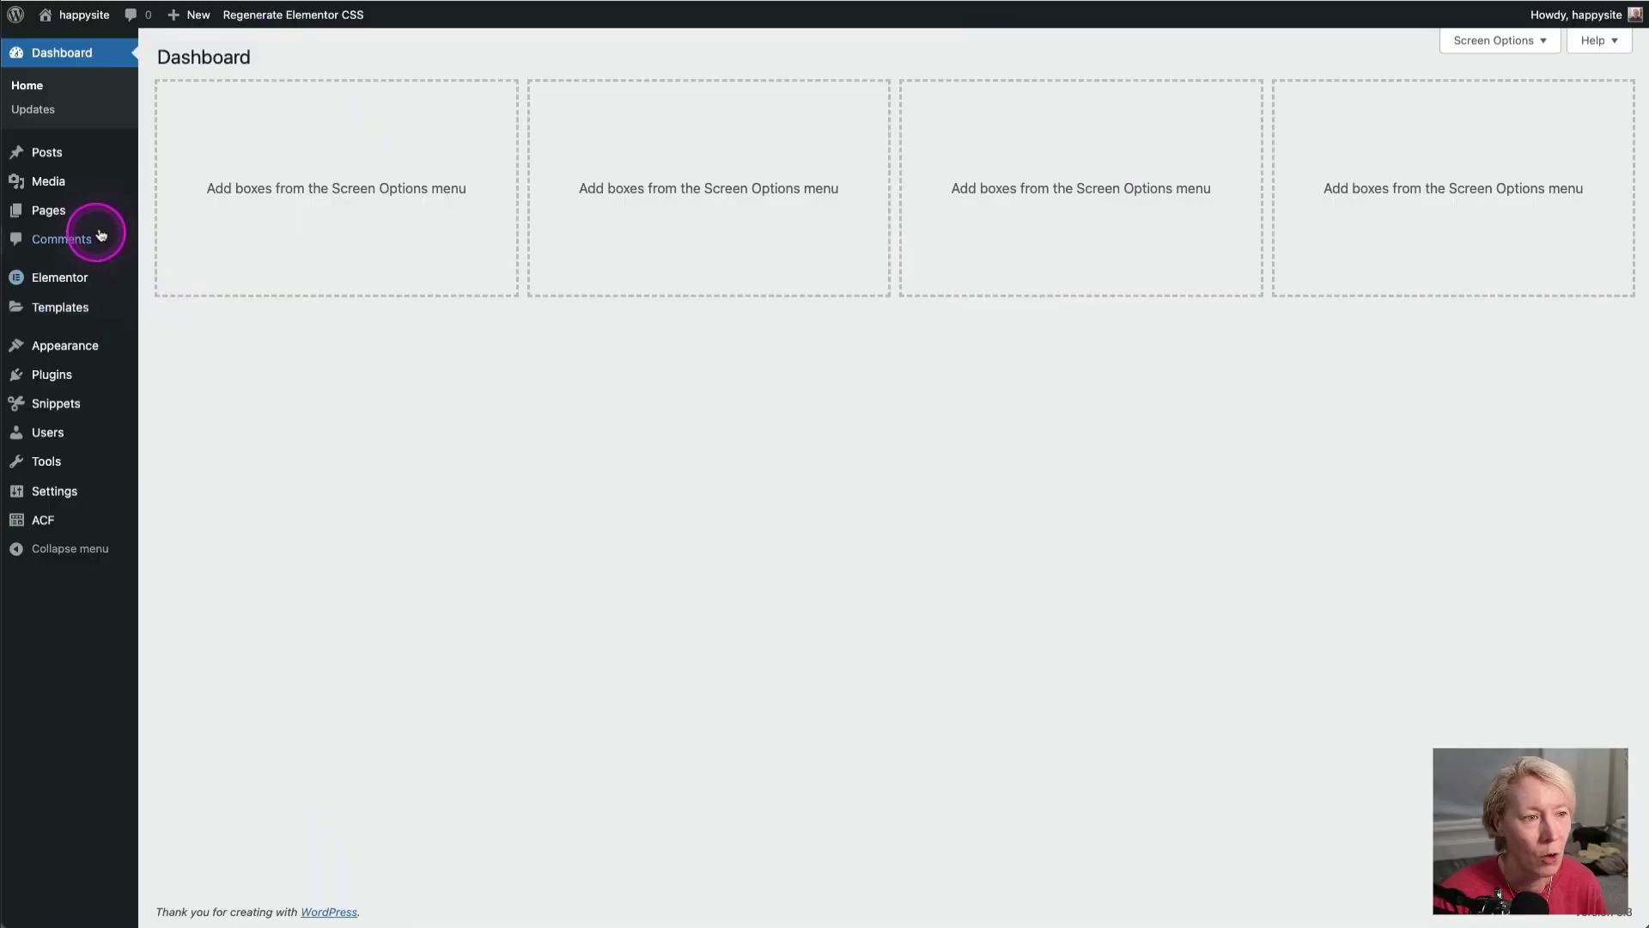
{"action": "mouse_move", "coordinate": [90, 206]}
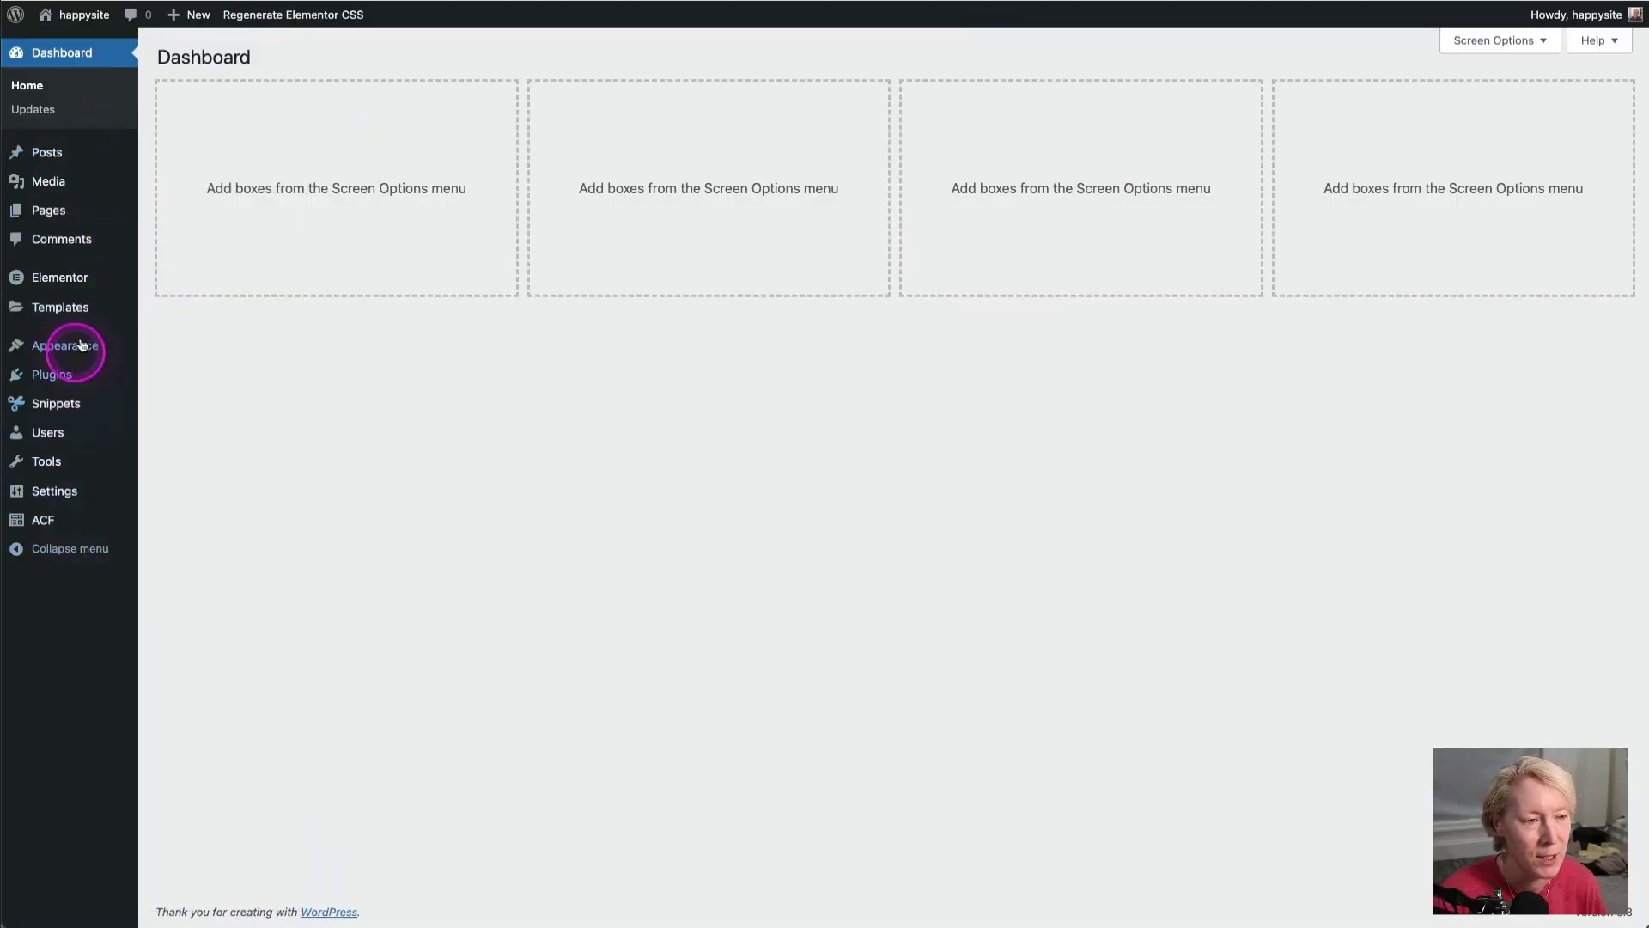
Step: Save Elementor's Features settings with Flexbox Container, Nested Elements and Menu all Active
{"action": "mouse_move", "coordinate": [72, 286]}
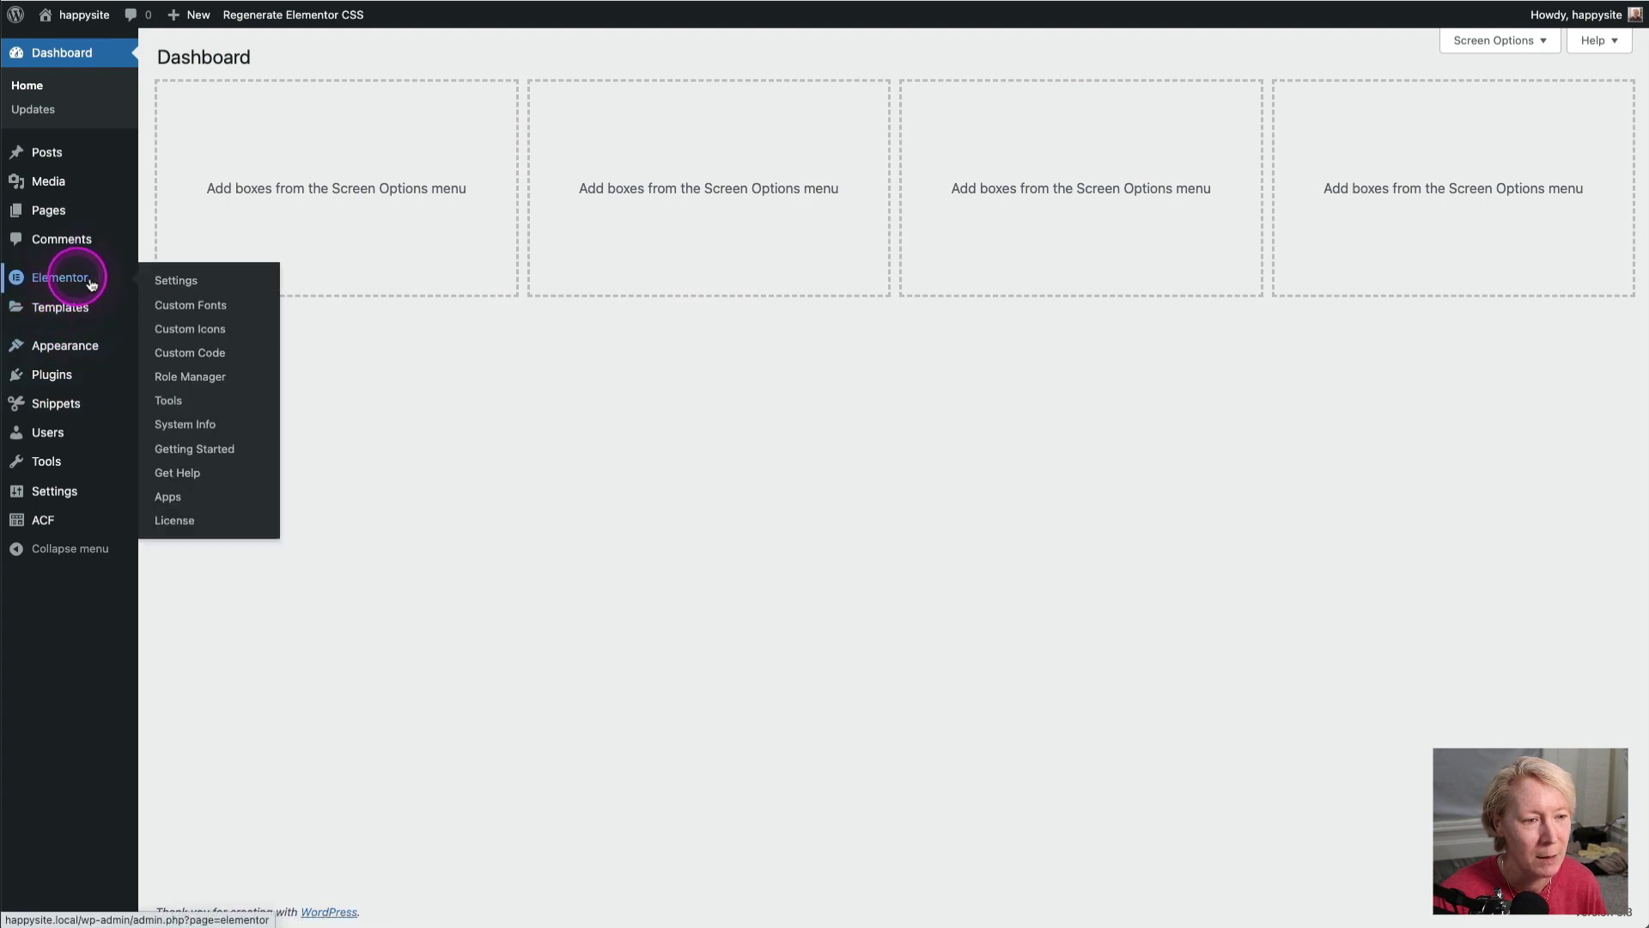
{"action": "left_click", "coordinate": [176, 284]}
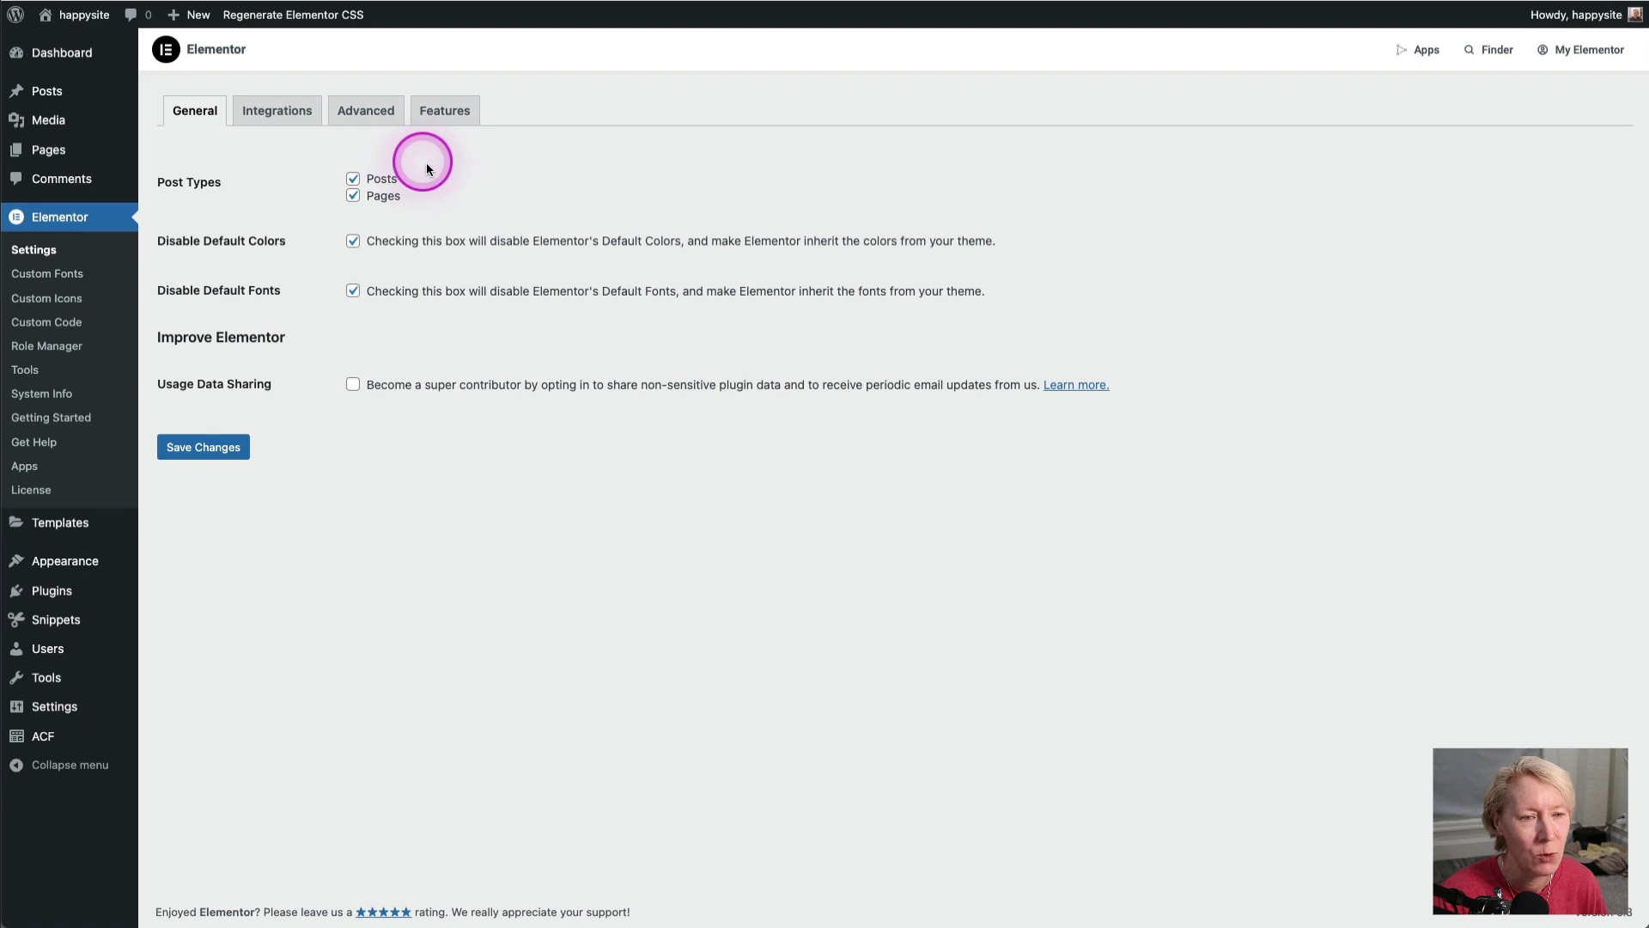
{"action": "left_click", "coordinate": [447, 116]}
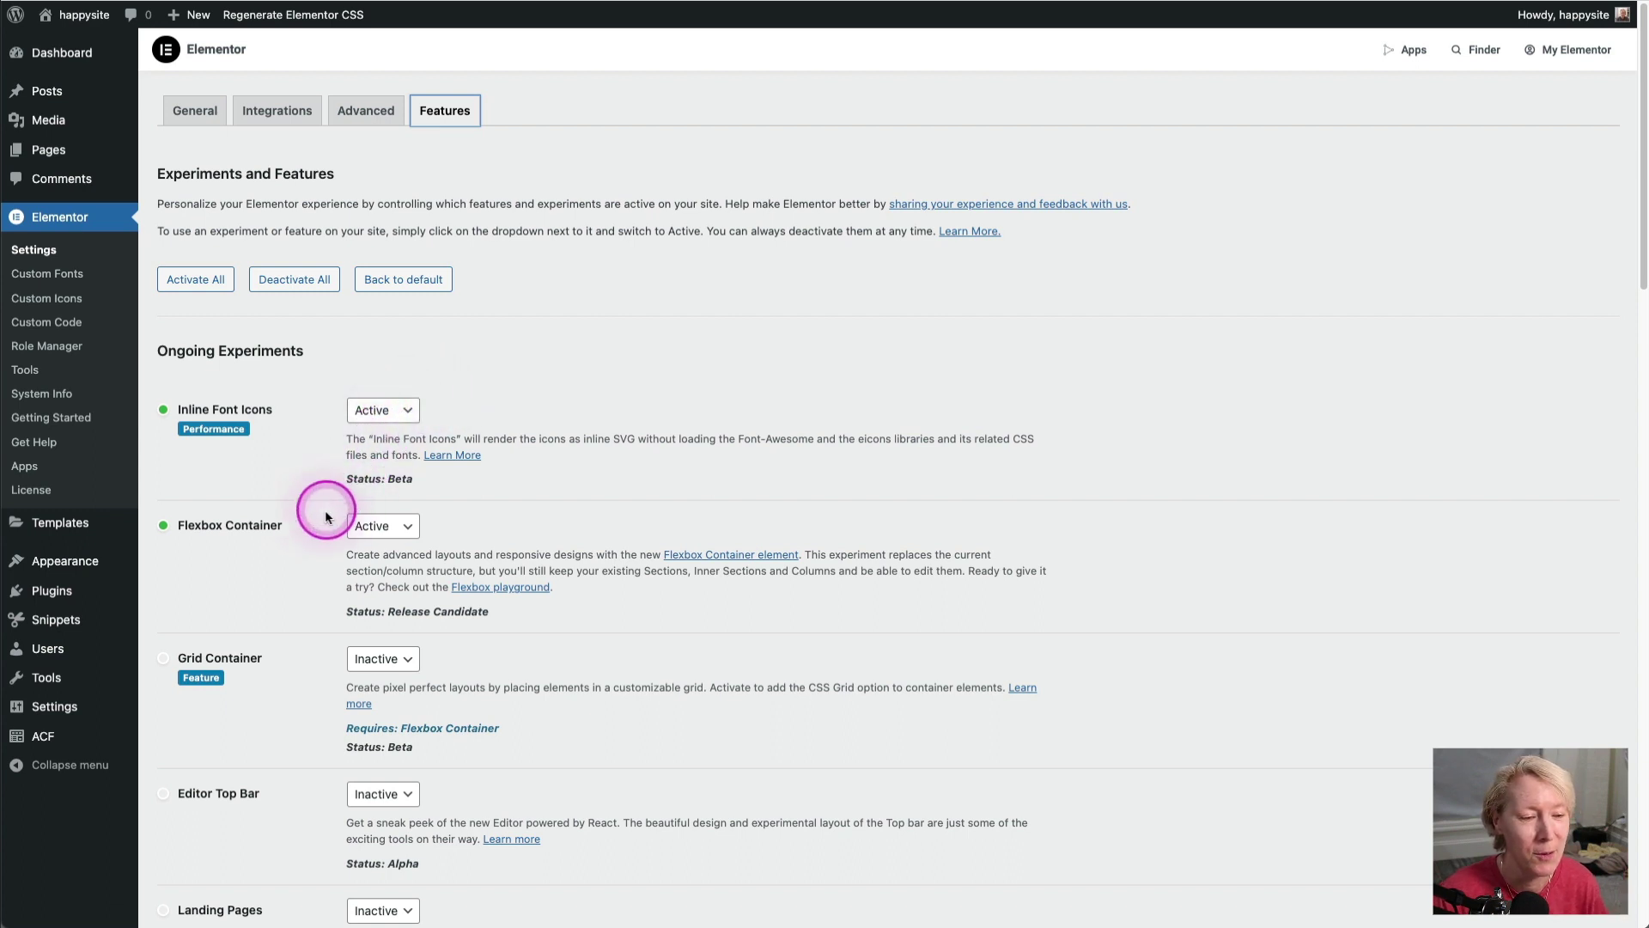
{"action": "scroll", "coordinate": [310, 509], "scroll_direction": "down", "scroll_amount": 3}
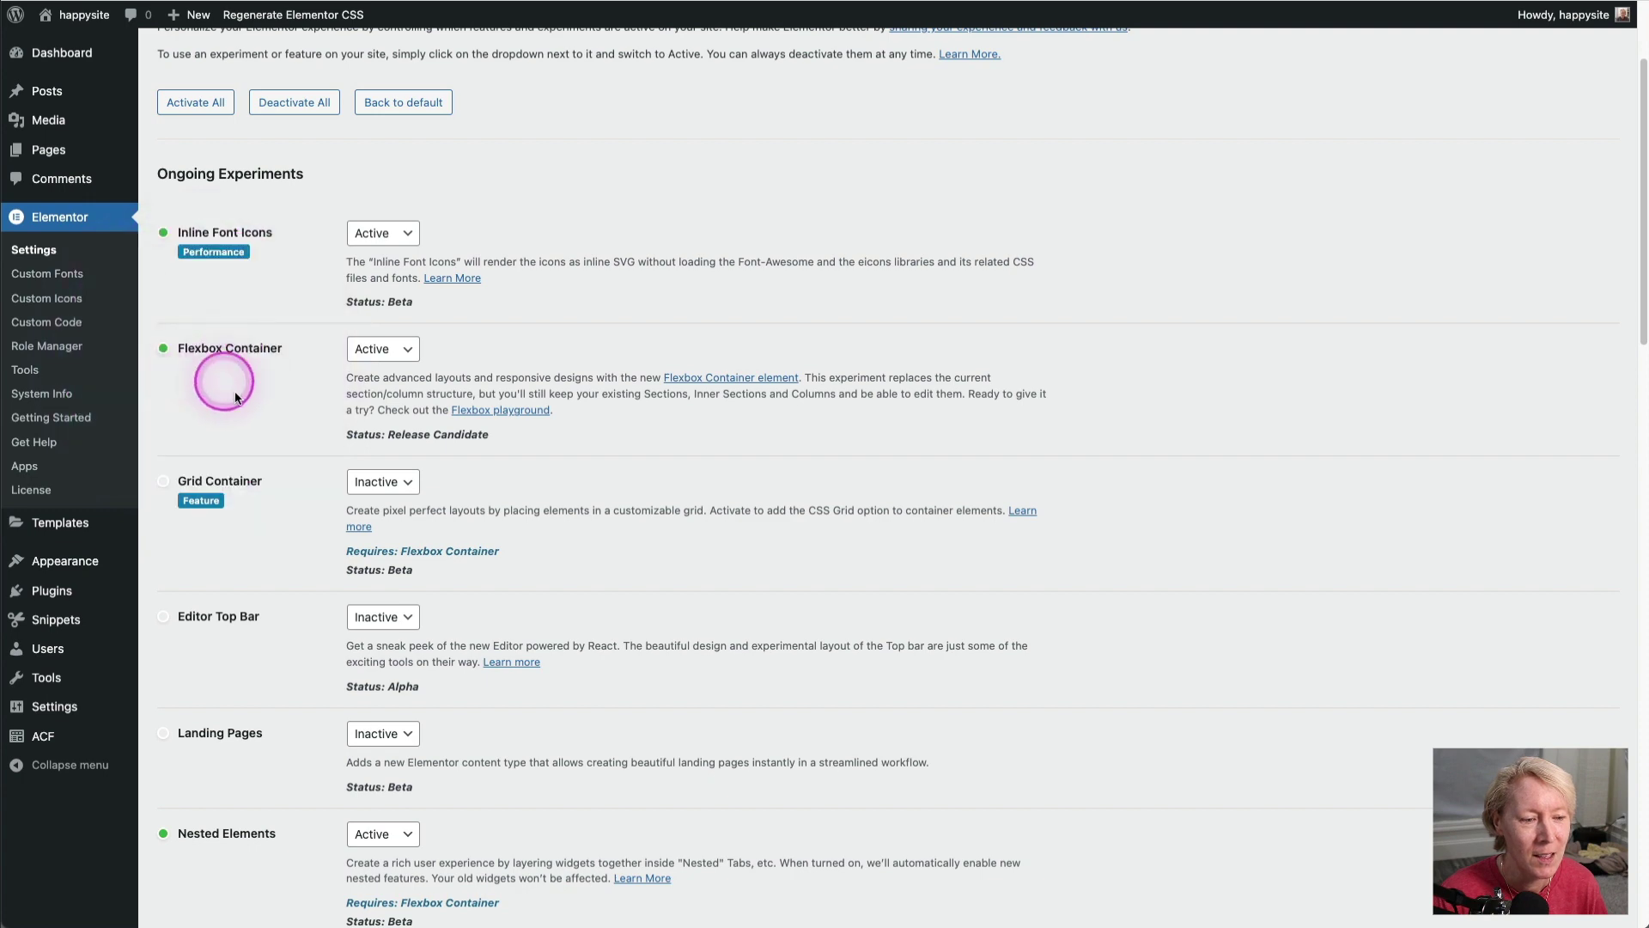
{"action": "scroll", "coordinate": [251, 431], "scroll_direction": "down", "scroll_amount": 2}
{"action": "scroll", "coordinate": [251, 438], "scroll_direction": "down", "scroll_amount": 10}
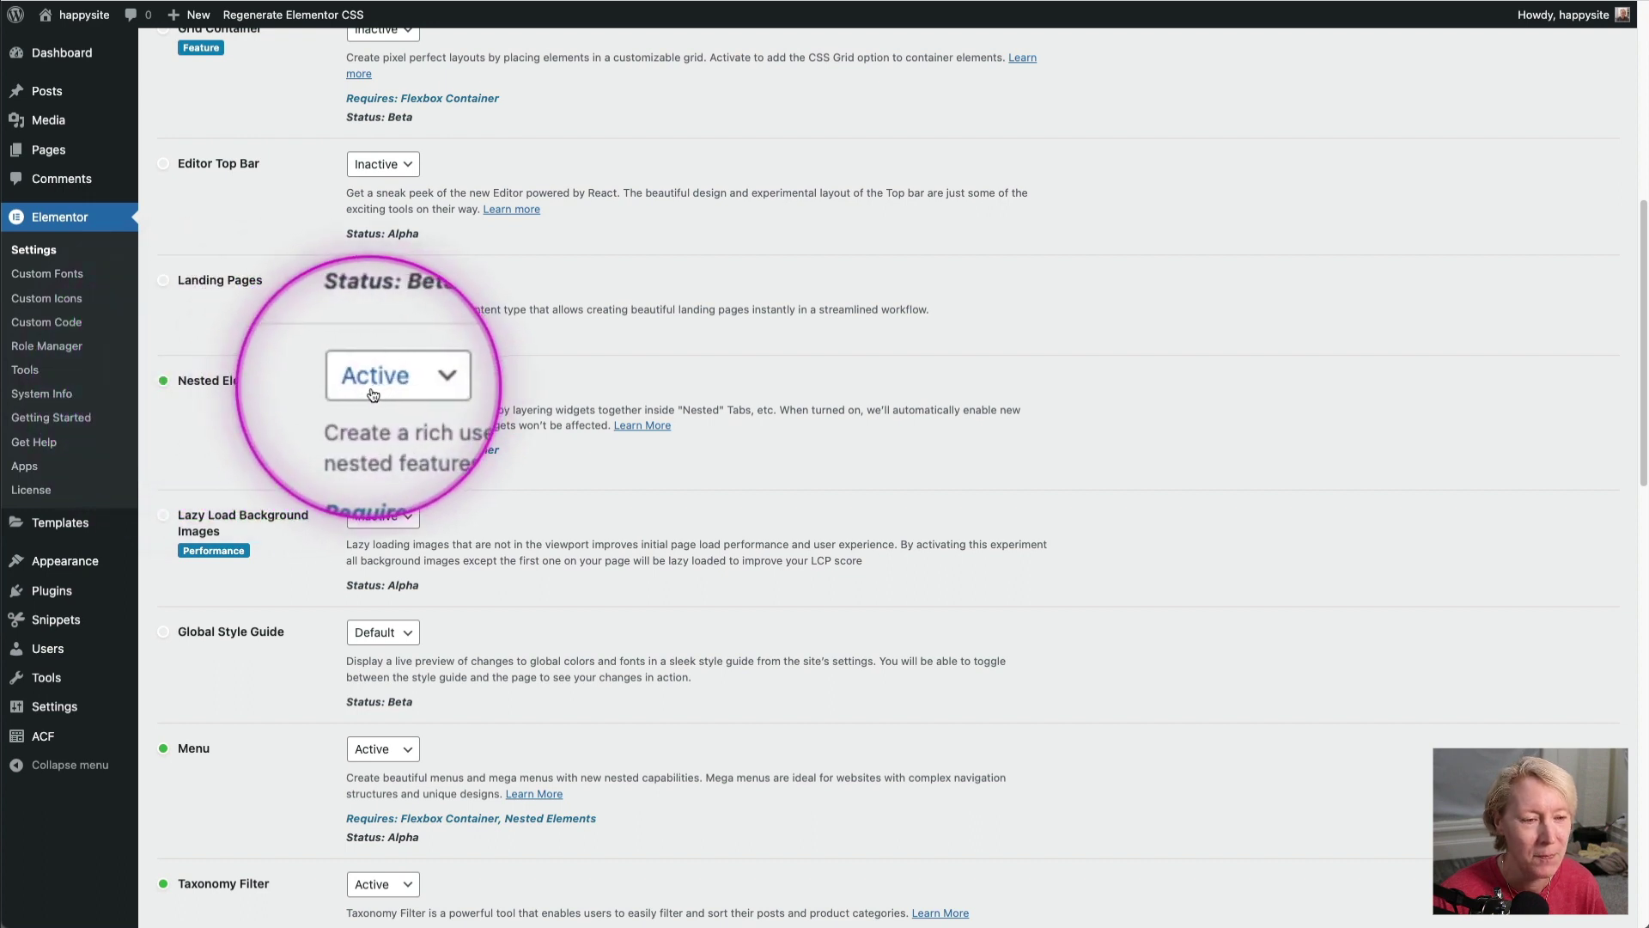
{"action": "scroll", "coordinate": [279, 432], "scroll_direction": "down", "scroll_amount": 3}
{"action": "scroll", "coordinate": [278, 433], "scroll_direction": "down", "scroll_amount": 5}
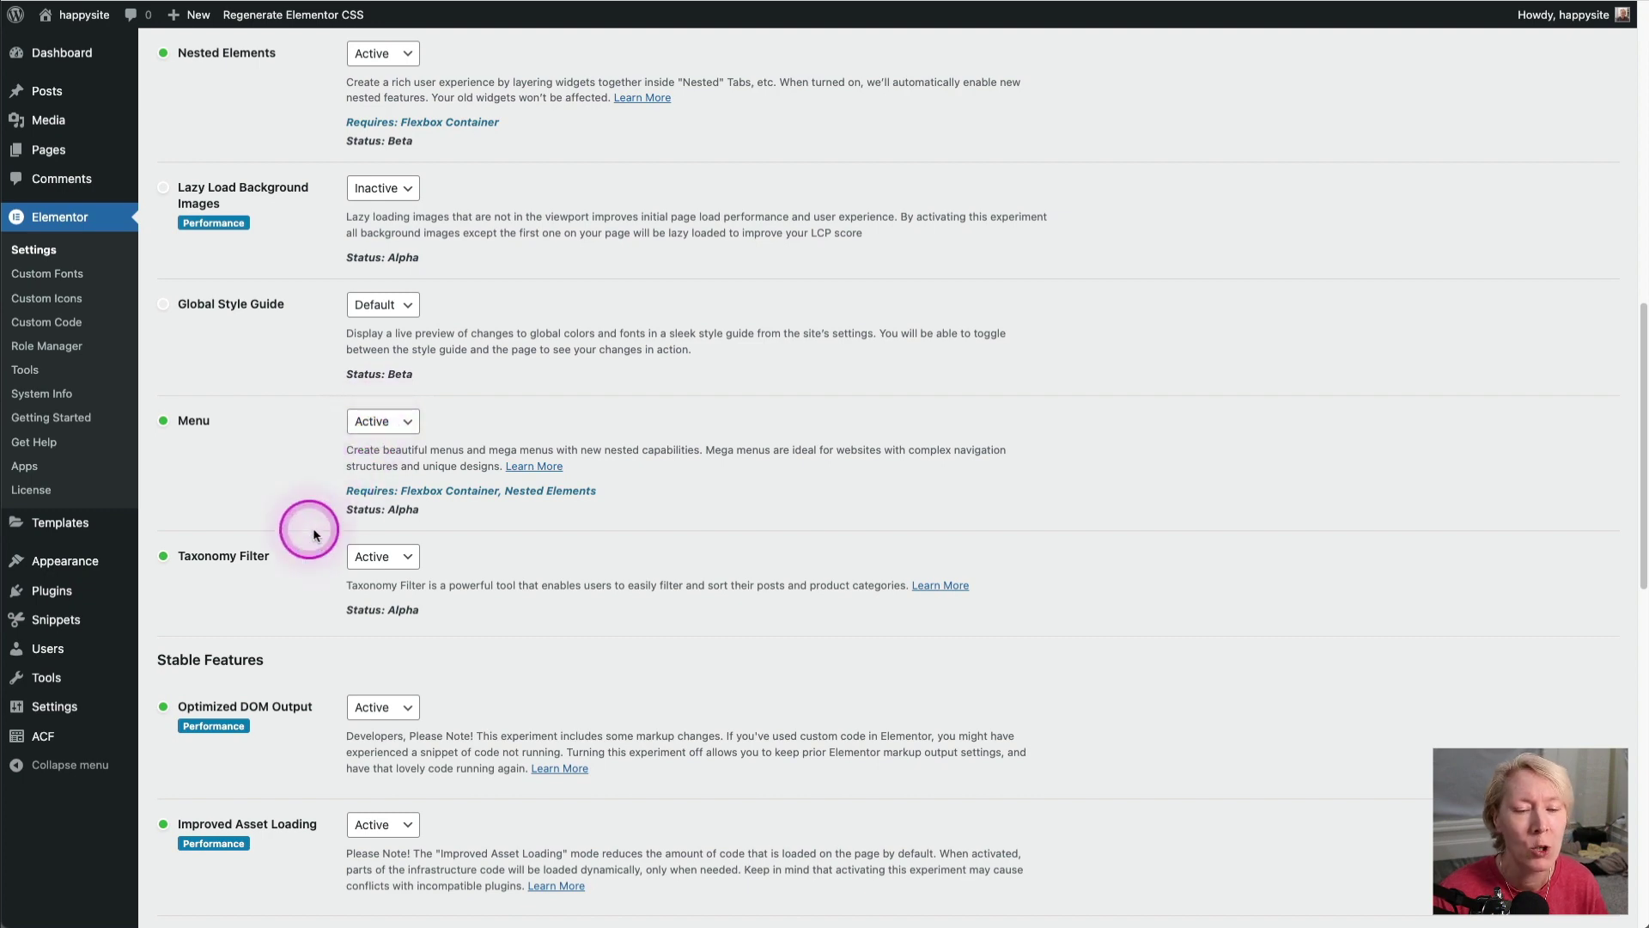
{"action": "scroll", "coordinate": [310, 533], "scroll_direction": "down", "scroll_amount": 8}
{"action": "scroll", "coordinate": [309, 537], "scroll_direction": "down", "scroll_amount": 5}
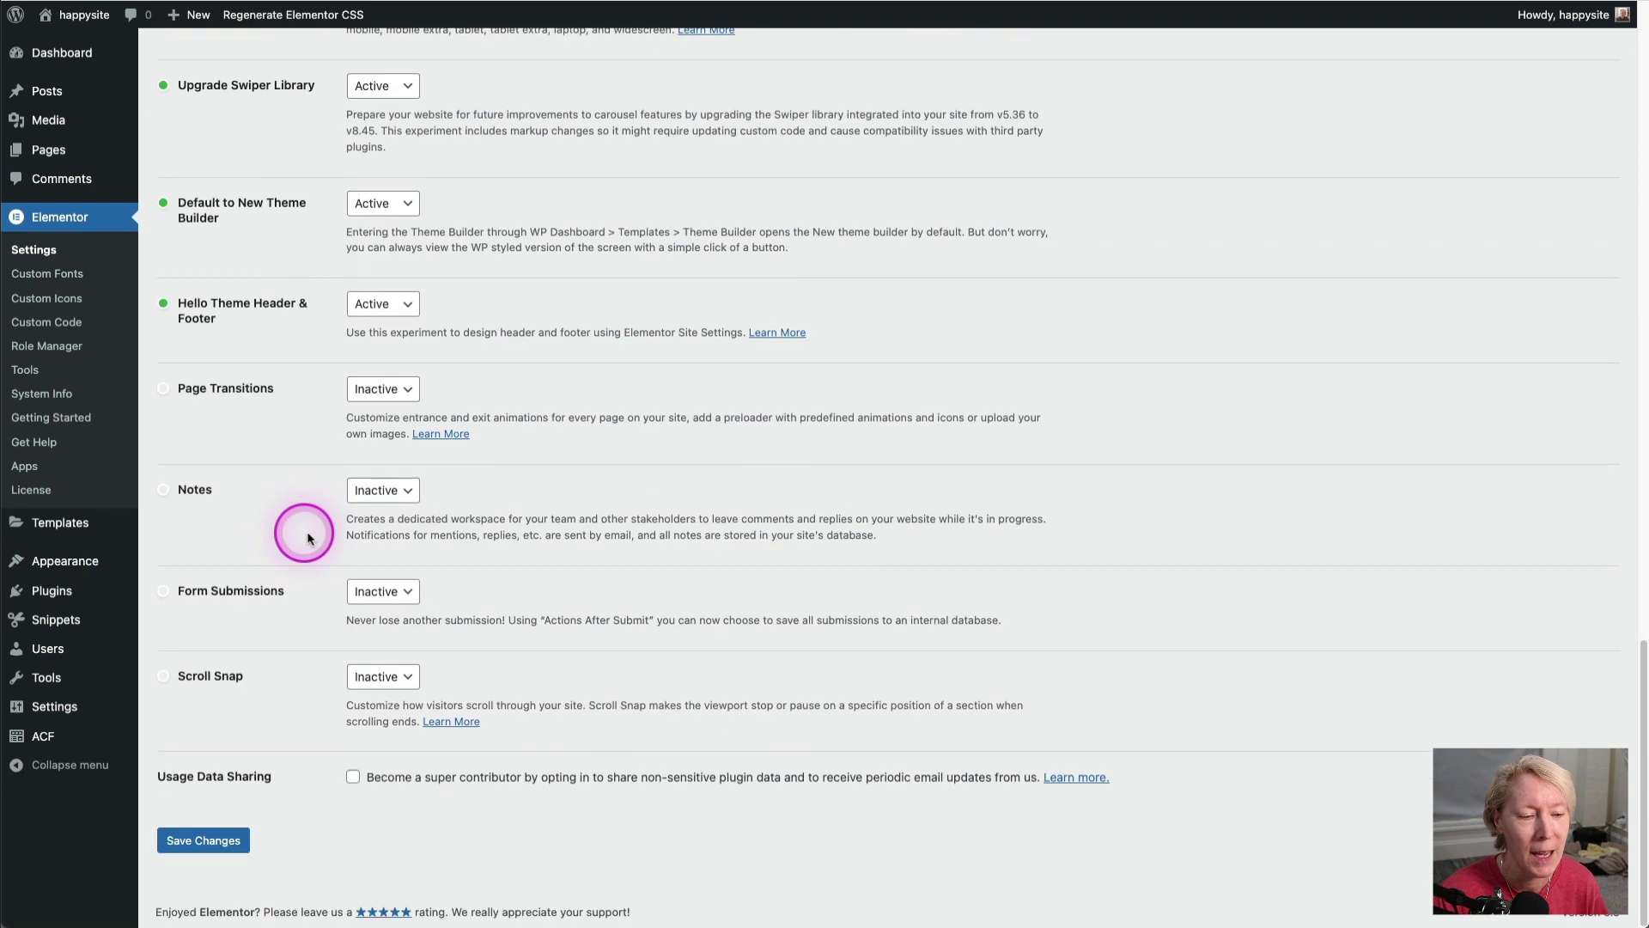
{"action": "left_click", "coordinate": [217, 850]}
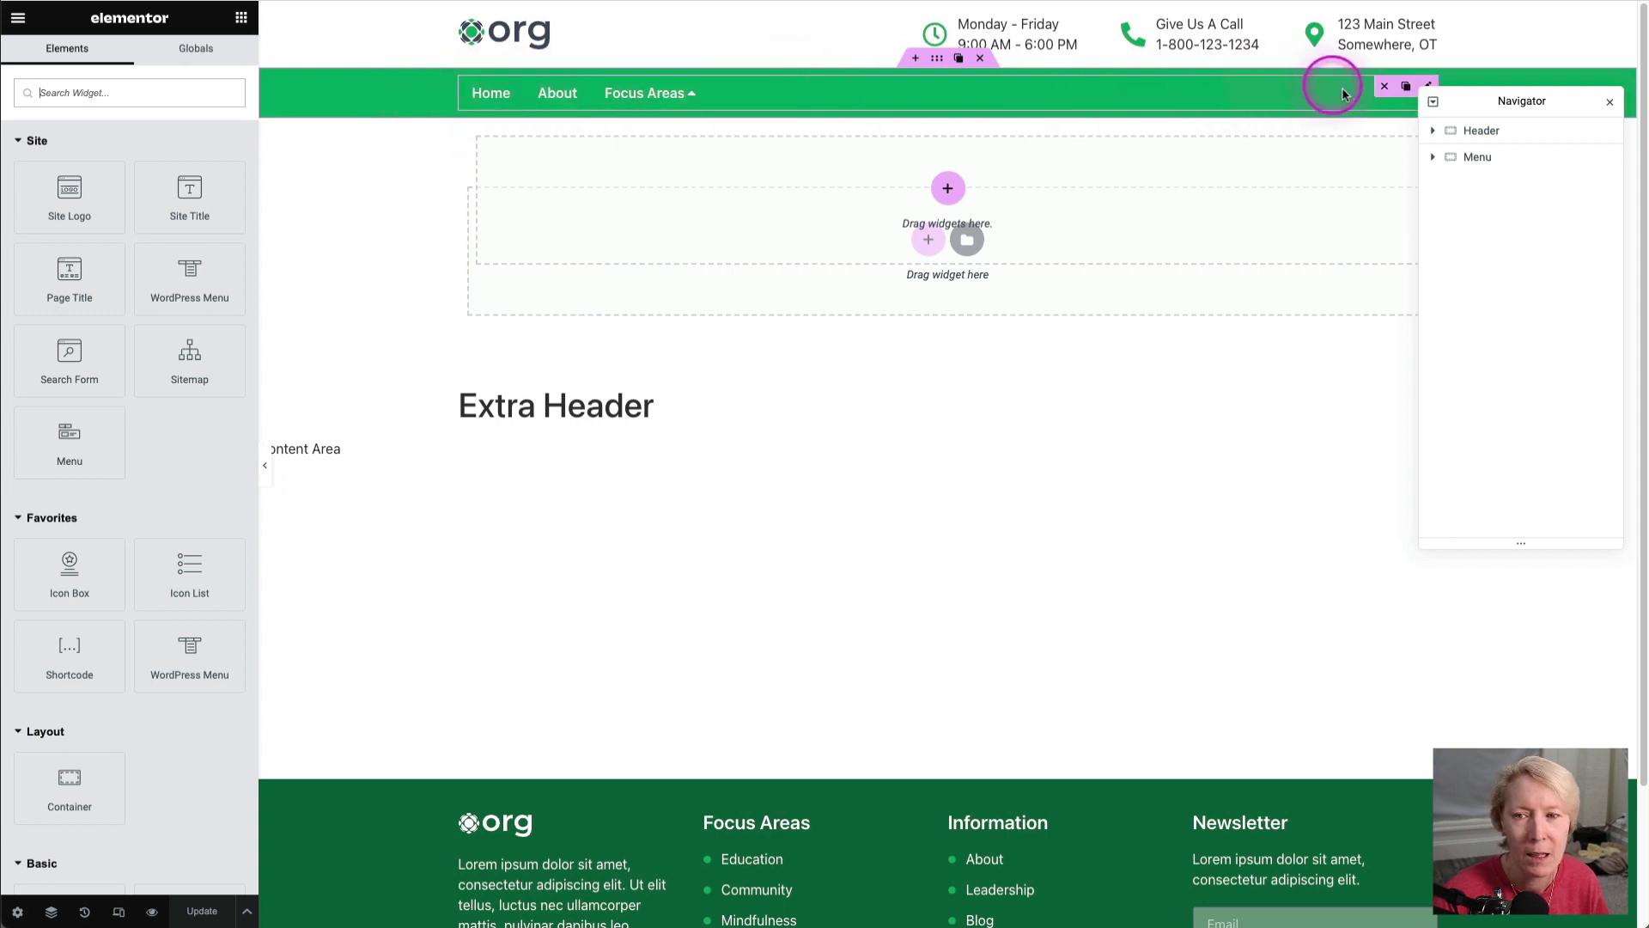
Step: Edit the Menu widget and expand the Focus Areas item showing Dropdown Content enabled
{"action": "right_click", "coordinate": [1423, 90]}
{"action": "left_click", "coordinate": [1452, 93]}
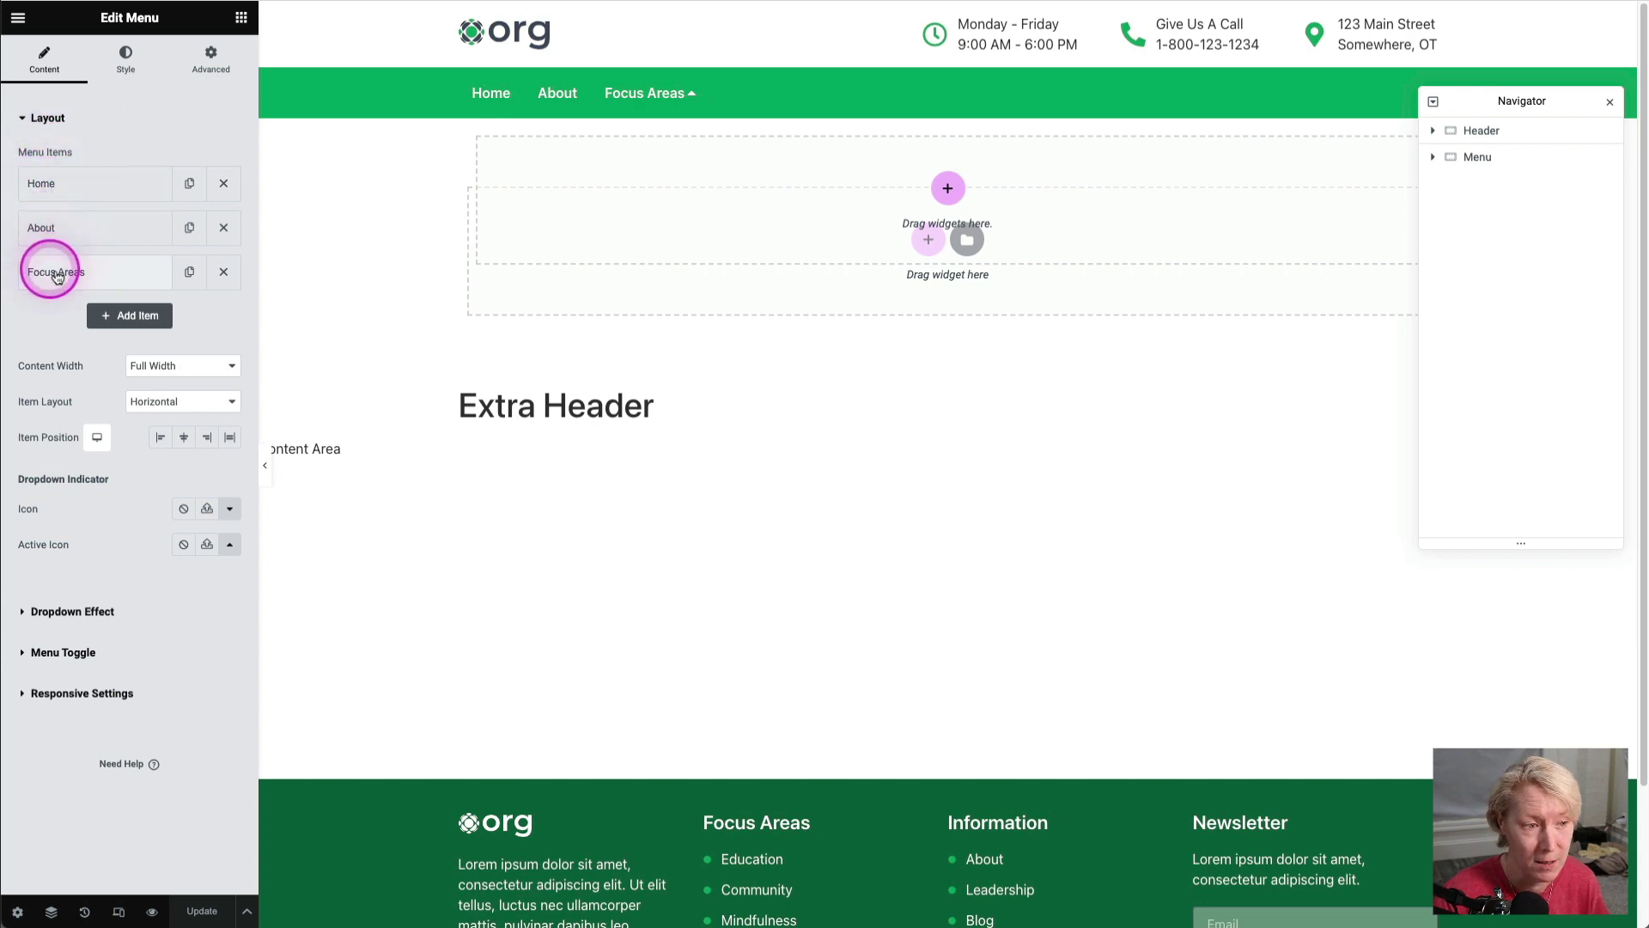
{"action": "left_click", "coordinate": [120, 279]}
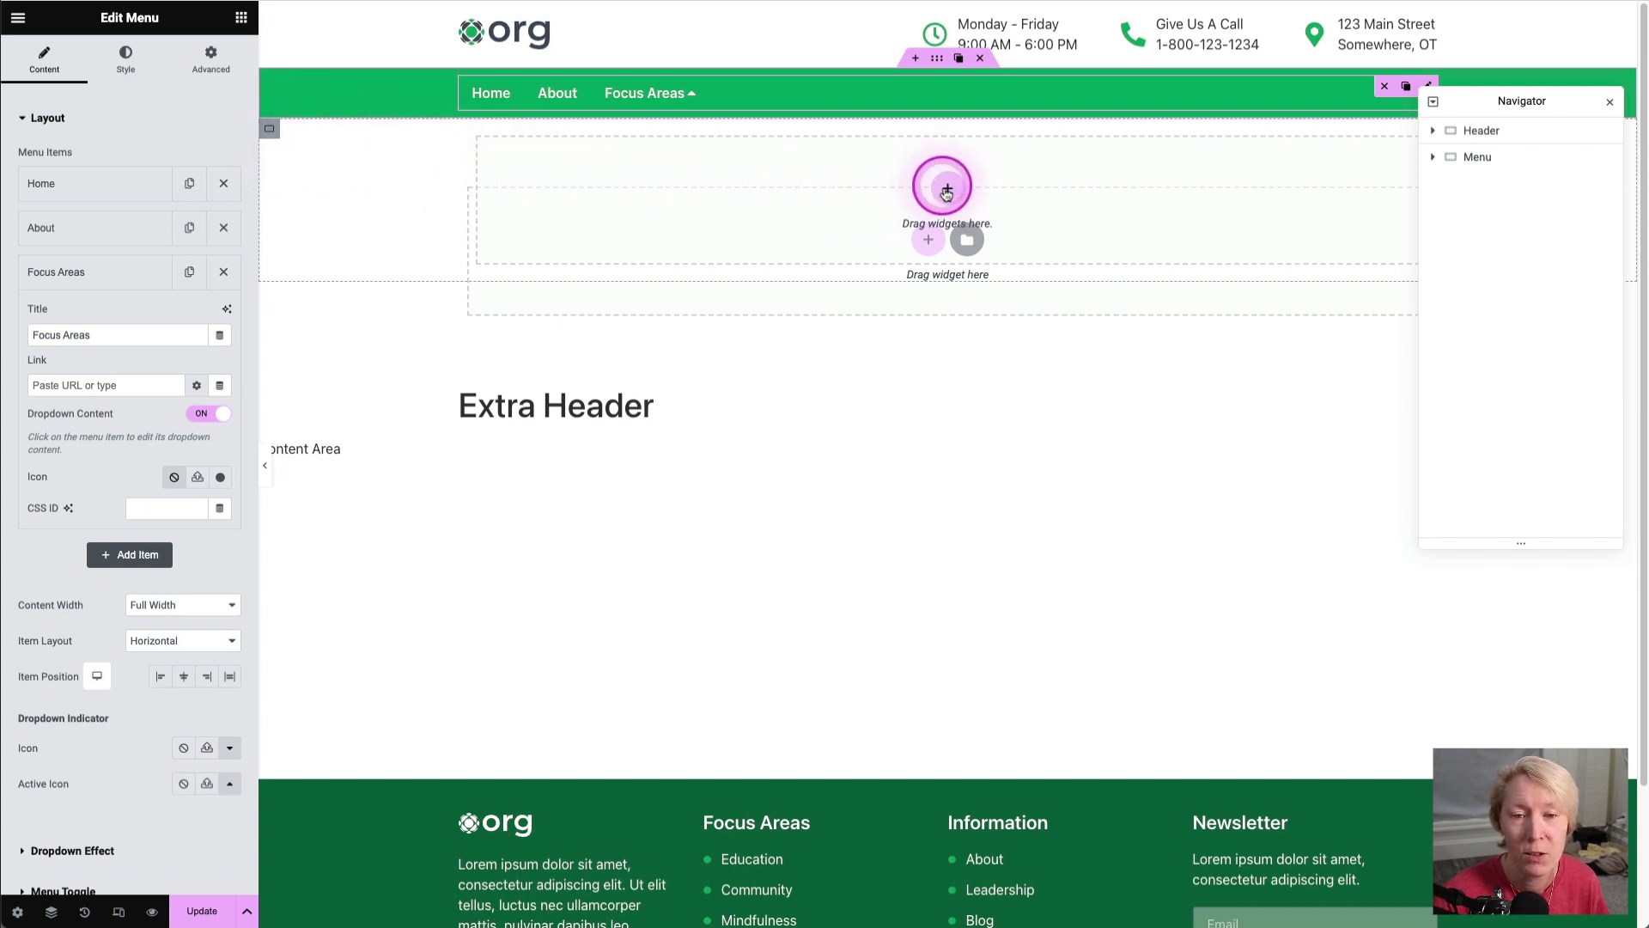
Step: Add a four-column container structure to the Focus Areas dropdown and select its first column
{"action": "left_click", "coordinate": [948, 189]}
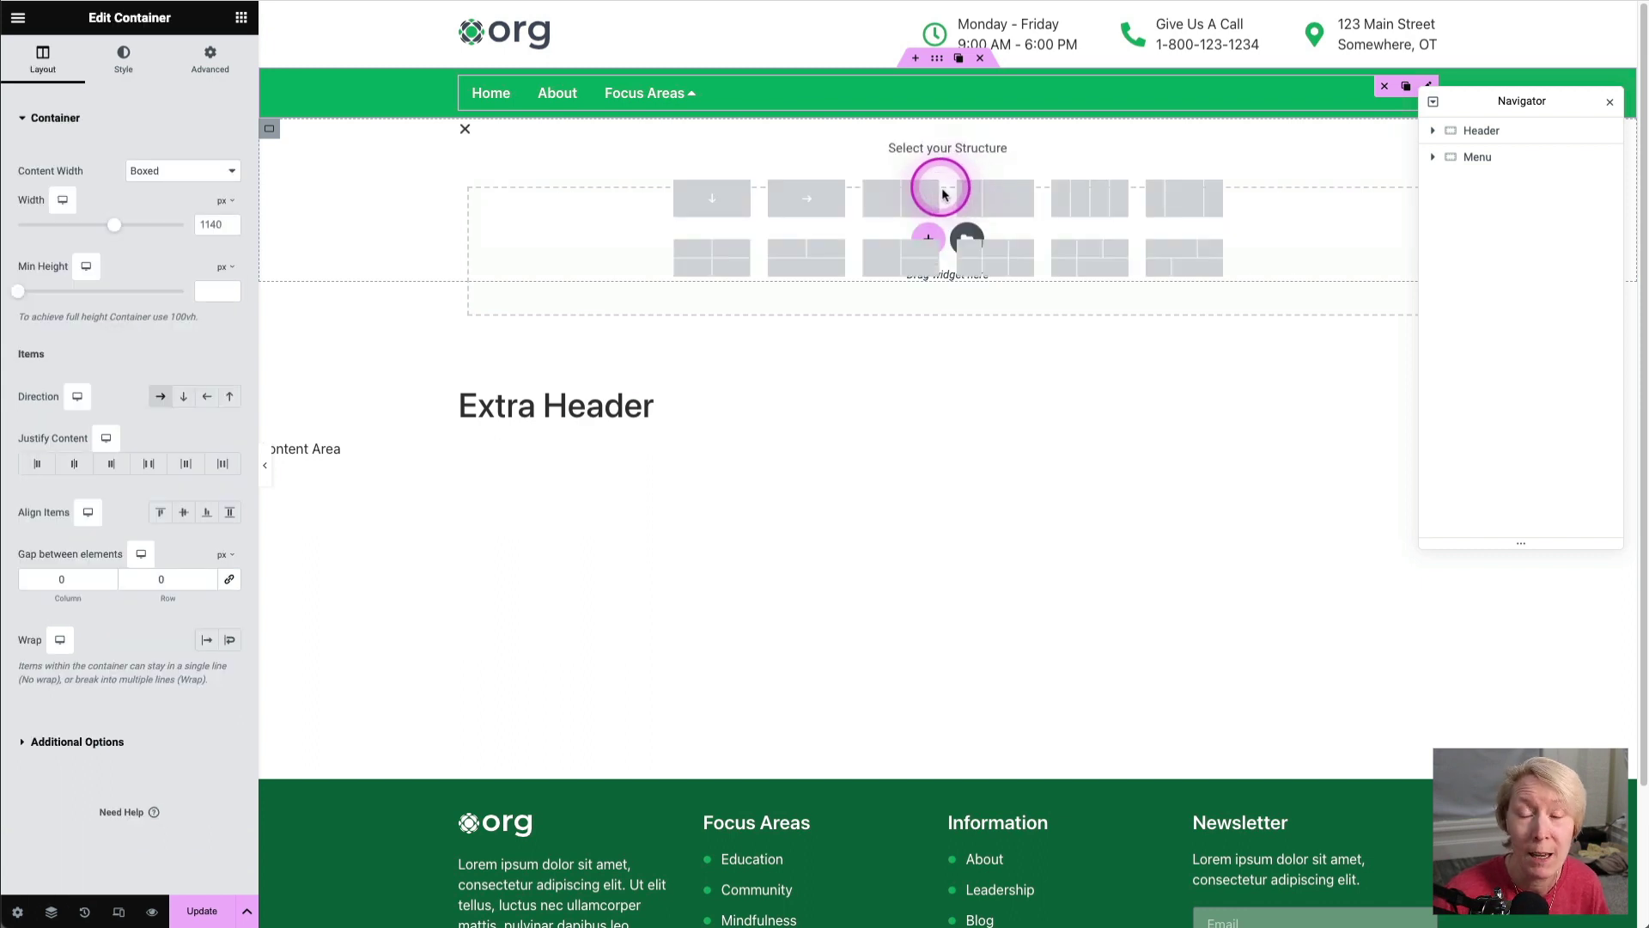
{"action": "left_click", "coordinate": [1084, 203]}
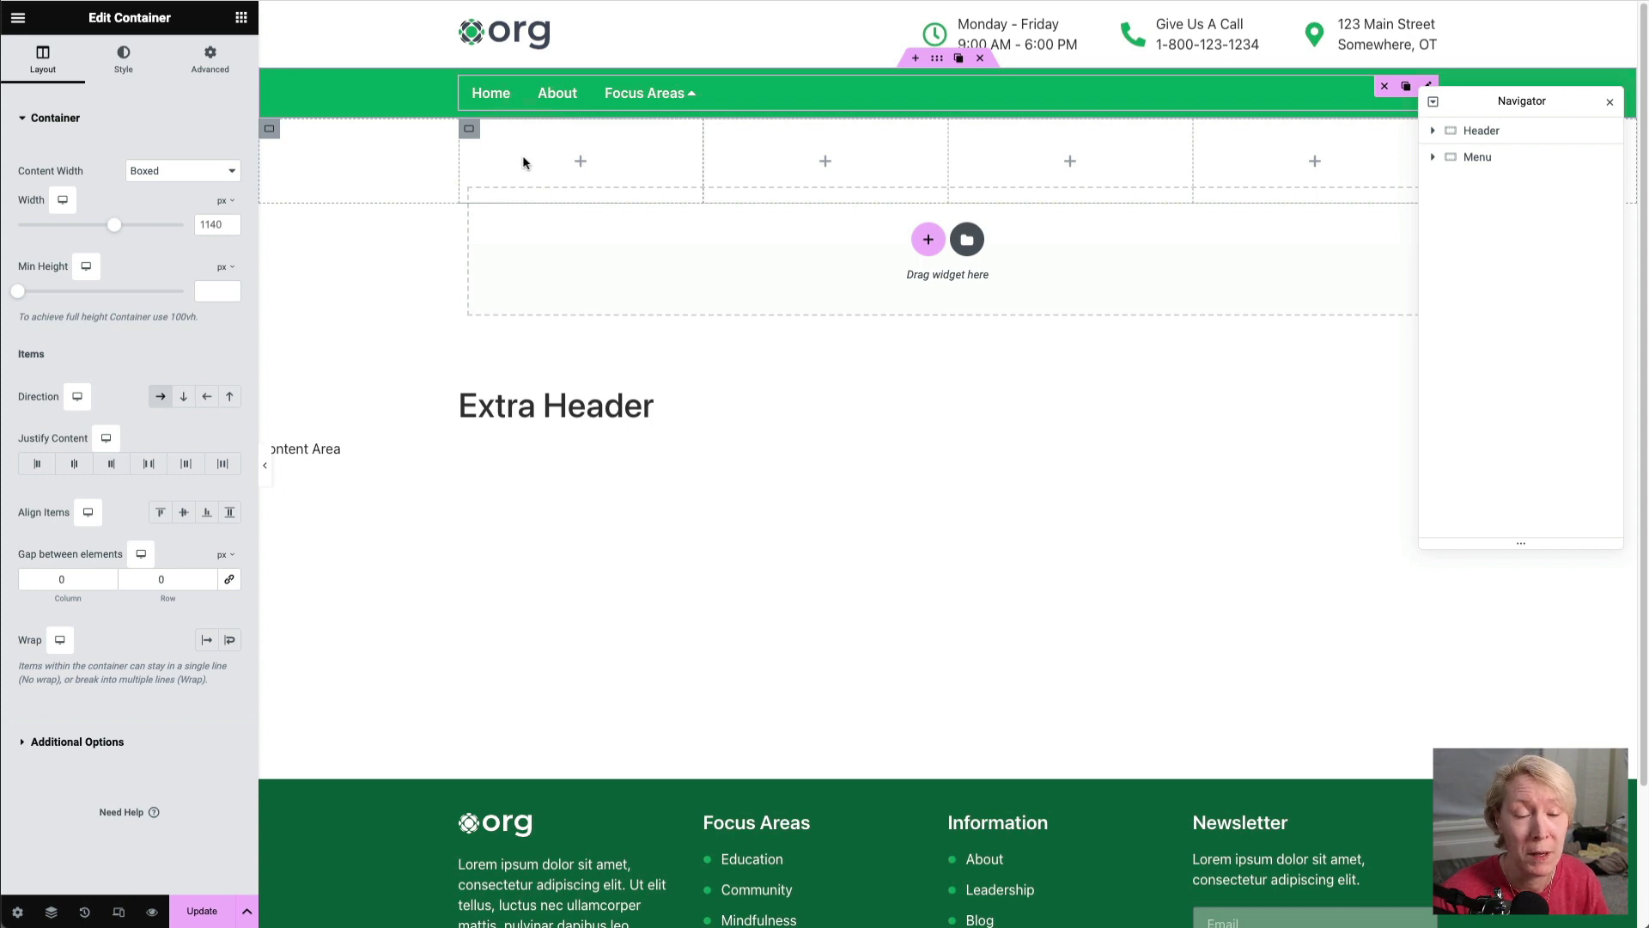
{"action": "left_click", "coordinate": [473, 131]}
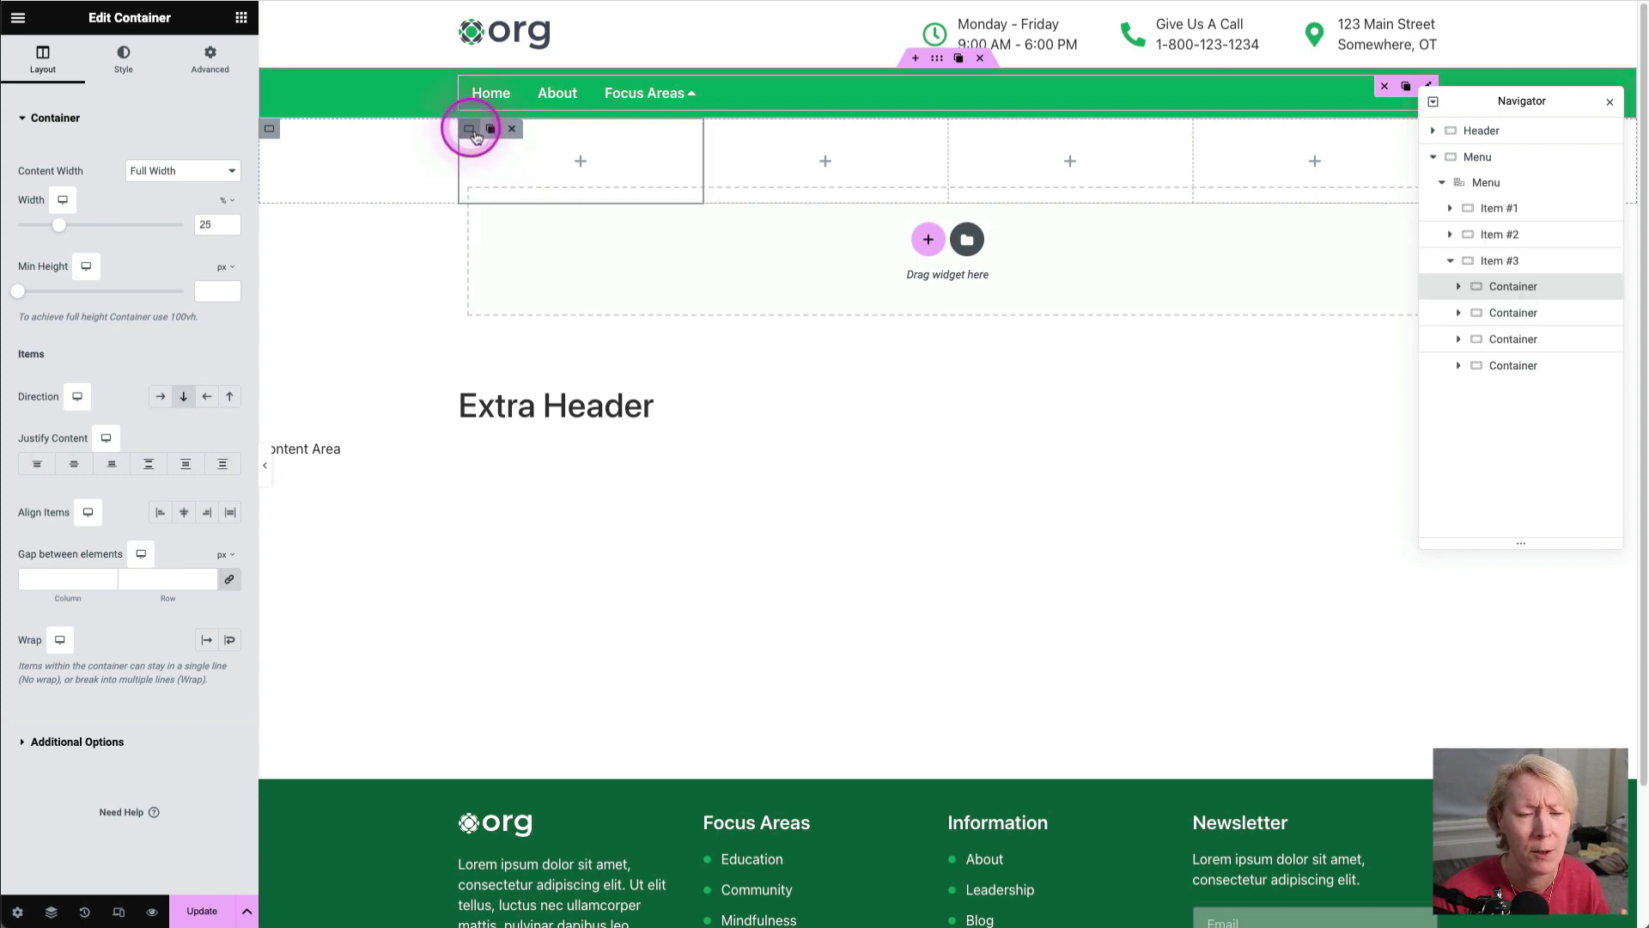
{"action": "left_click_drag", "start_coordinate": [475, 138], "coordinate": [1492, 166]}
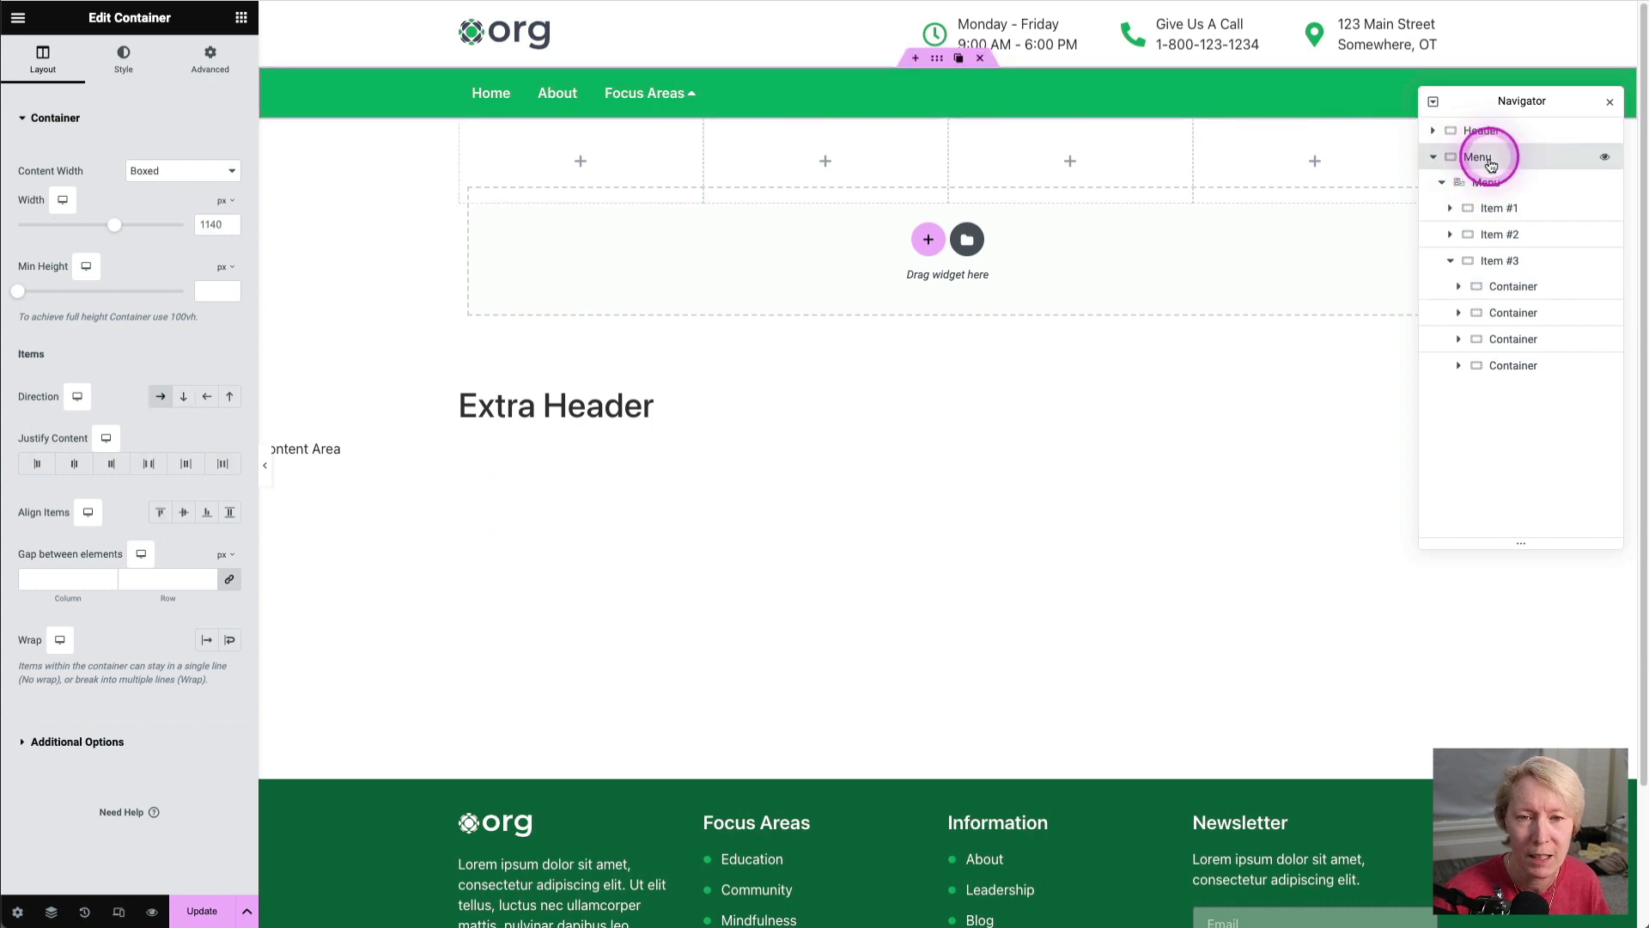
Step: Rename the menu's Item #3 to FocusAreas in the Navigator
{"action": "left_click", "coordinate": [1491, 187]}
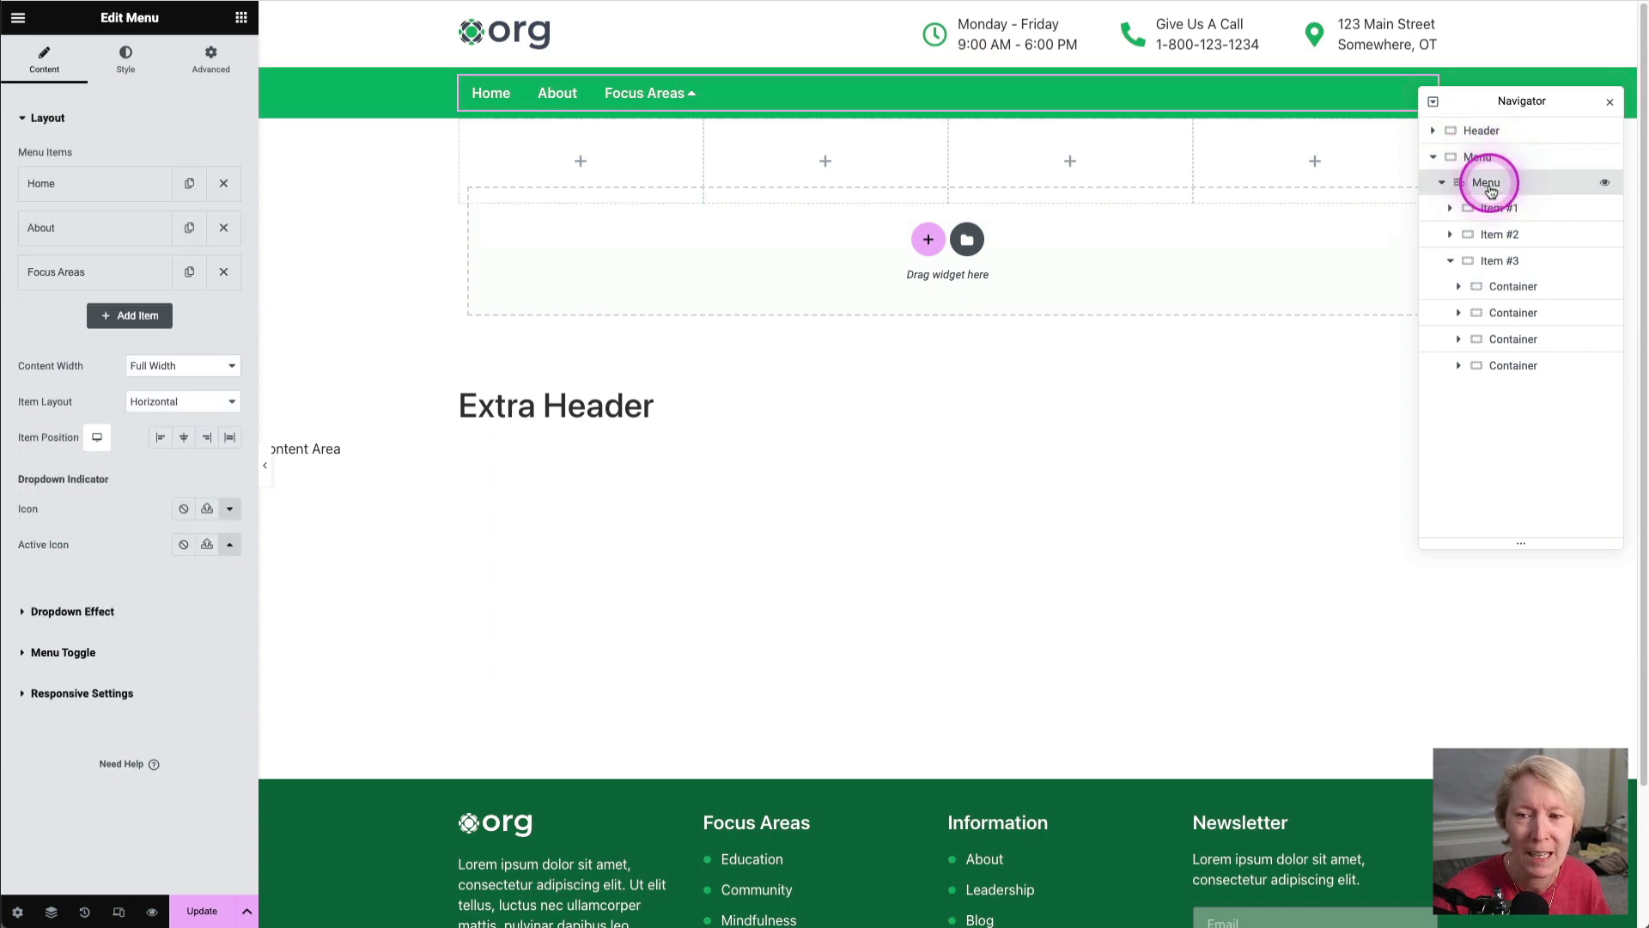
{"action": "left_click_drag", "start_coordinate": [1492, 190], "coordinate": [557, 98]}
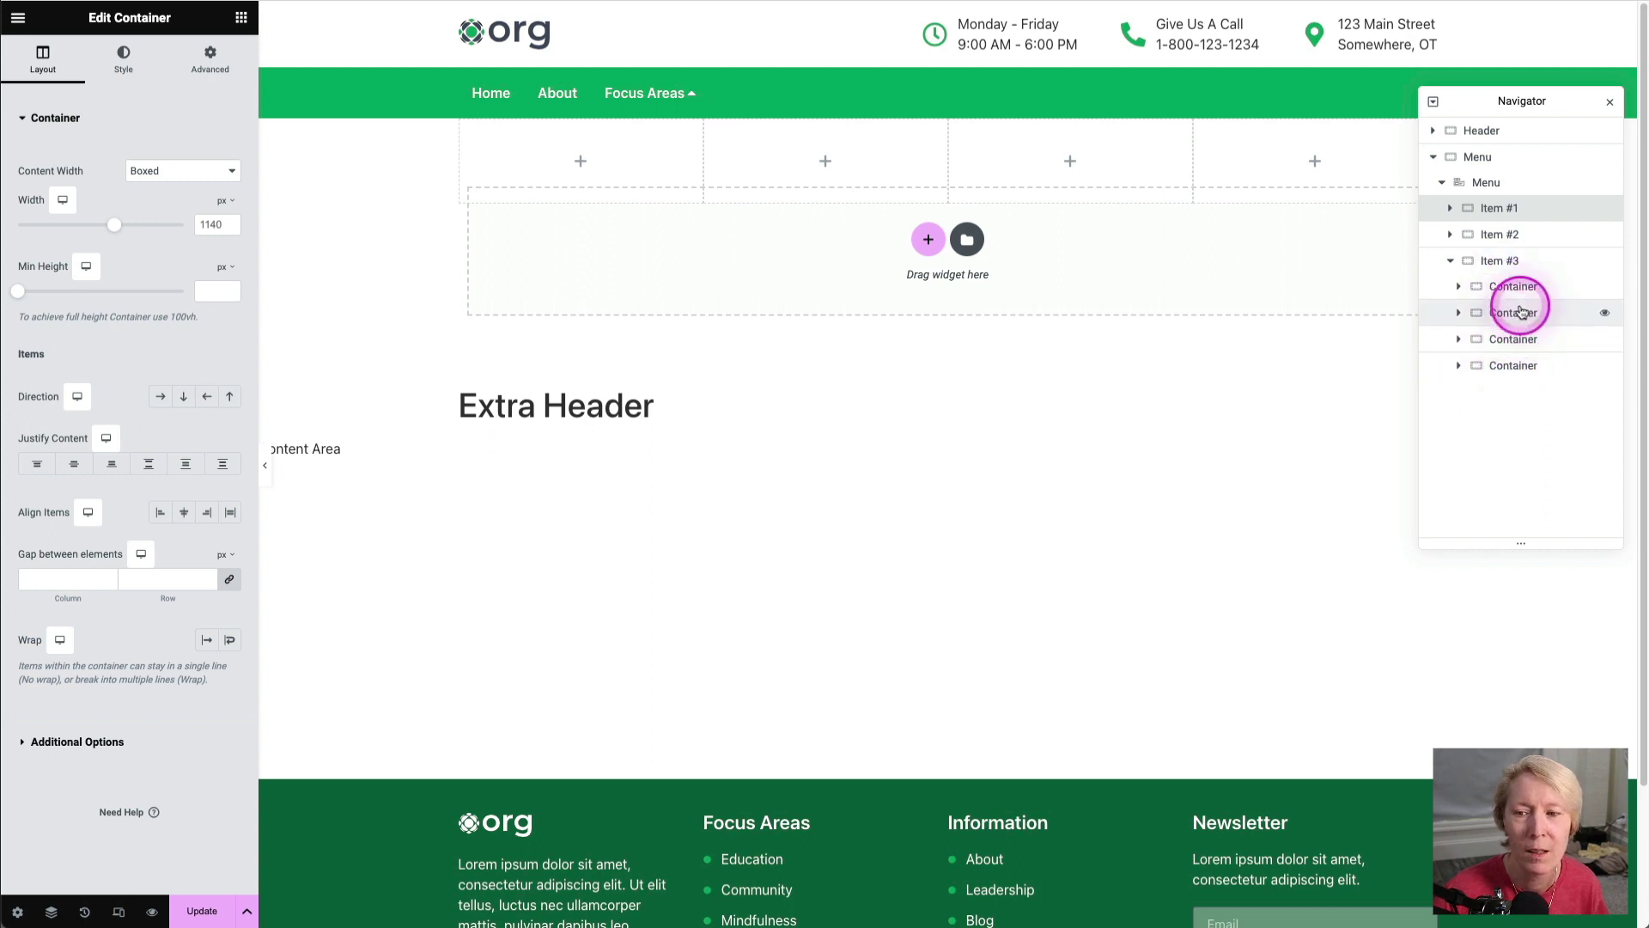
{"action": "left_click", "coordinate": [1523, 266]}
{"action": "mouse_move", "coordinate": [1523, 266]}
{"action": "left_mouse_down"}
{"action": "mouse_move", "coordinate": [1489, 267]}
{"action": "mouse_move", "coordinate": [1510, 364]}
{"action": "mouse_move", "coordinate": [1503, 283]}
{"action": "mouse_move", "coordinate": [1510, 363]}
{"action": "mouse_move", "coordinate": [1521, 273]}
{"action": "mouse_move", "coordinate": [479, 140]}
{"action": "mouse_move", "coordinate": [1254, 250]}
{"action": "mouse_move", "coordinate": [1534, 270]}
{"action": "left_mouse_up"}
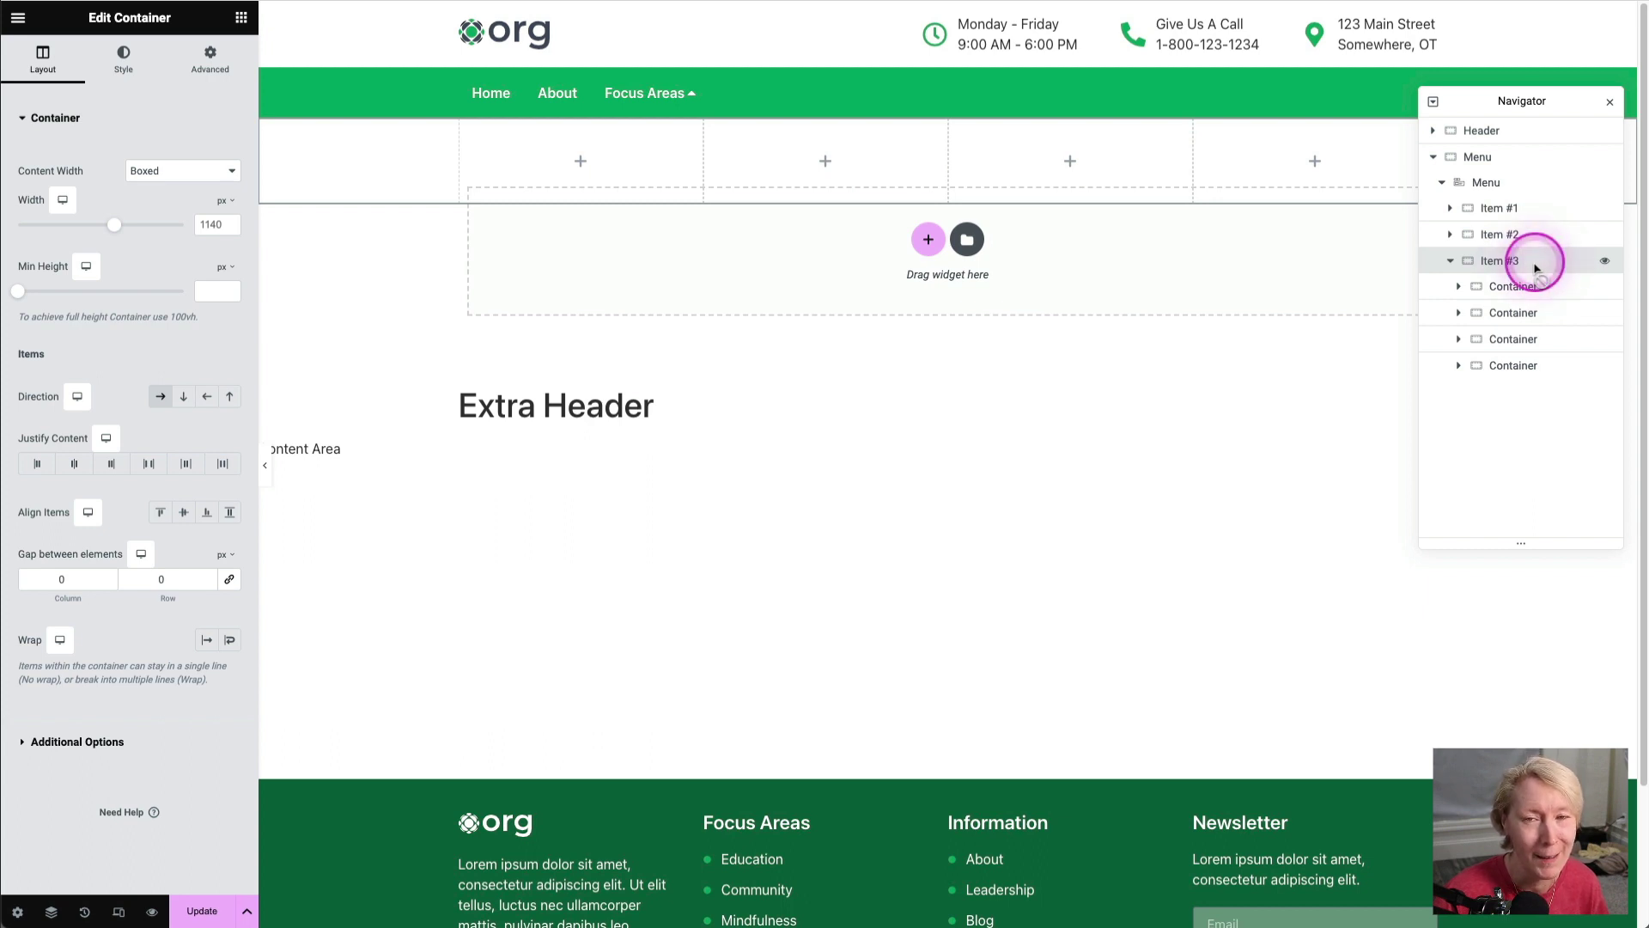
{"action": "mouse_move", "coordinate": [1535, 269]}
{"action": "left_mouse_down"}
{"action": "mouse_move", "coordinate": [825, 192]}
{"action": "mouse_move", "coordinate": [582, 147]}
{"action": "mouse_move", "coordinate": [1506, 266]}
{"action": "left_mouse_up"}
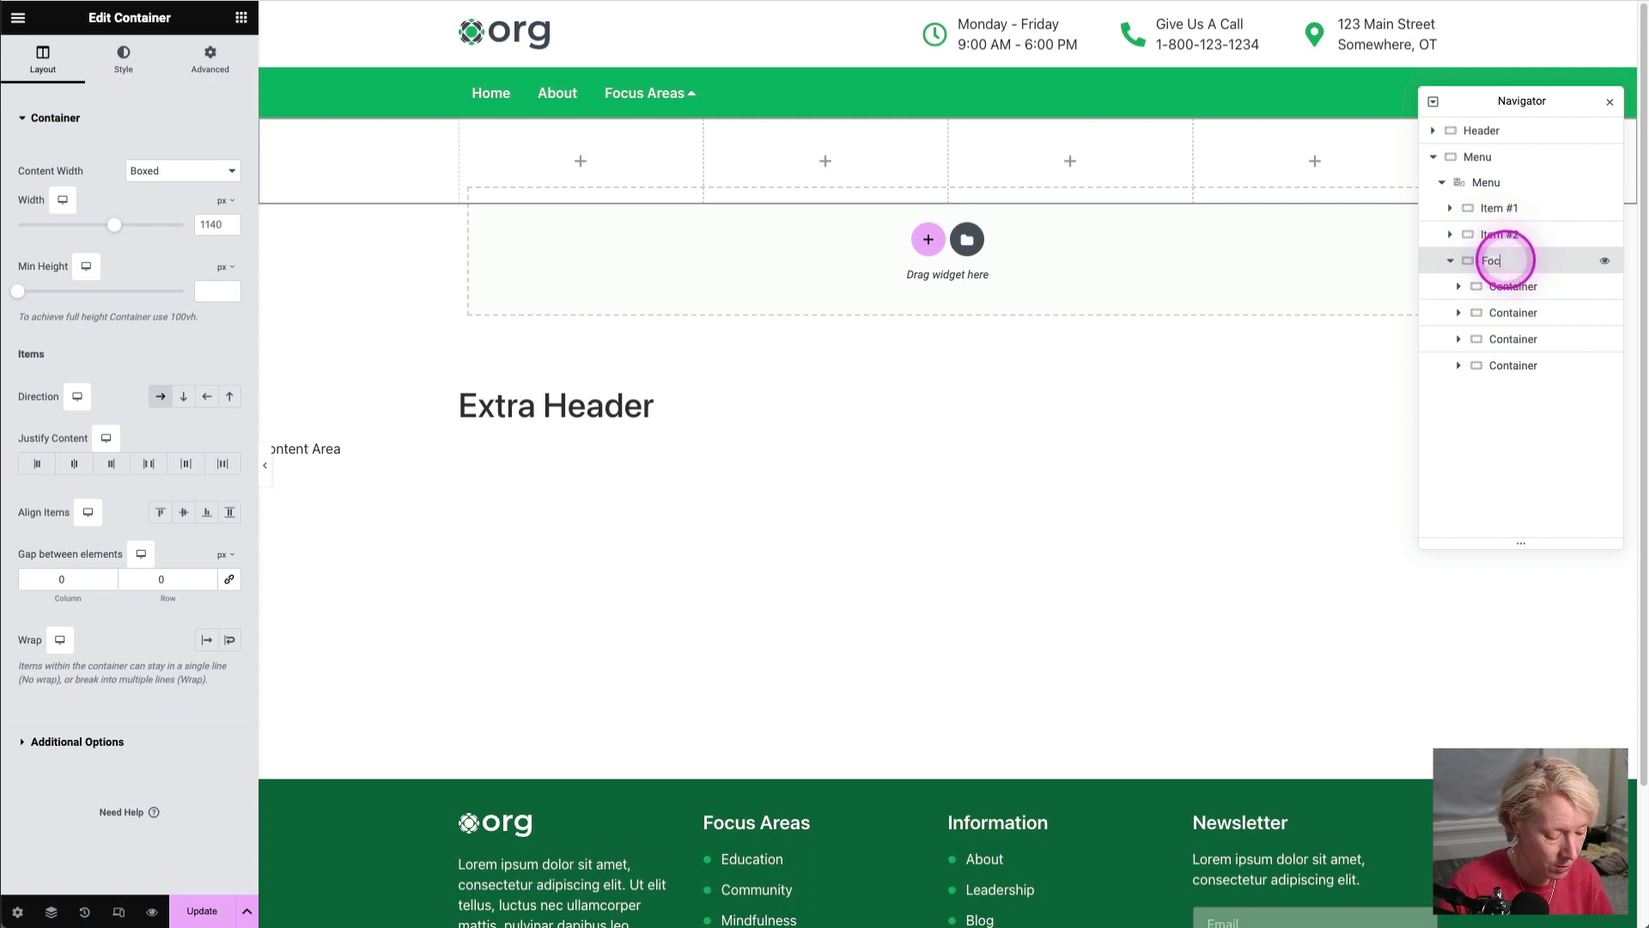
{"action": "key", "text": "Return"}
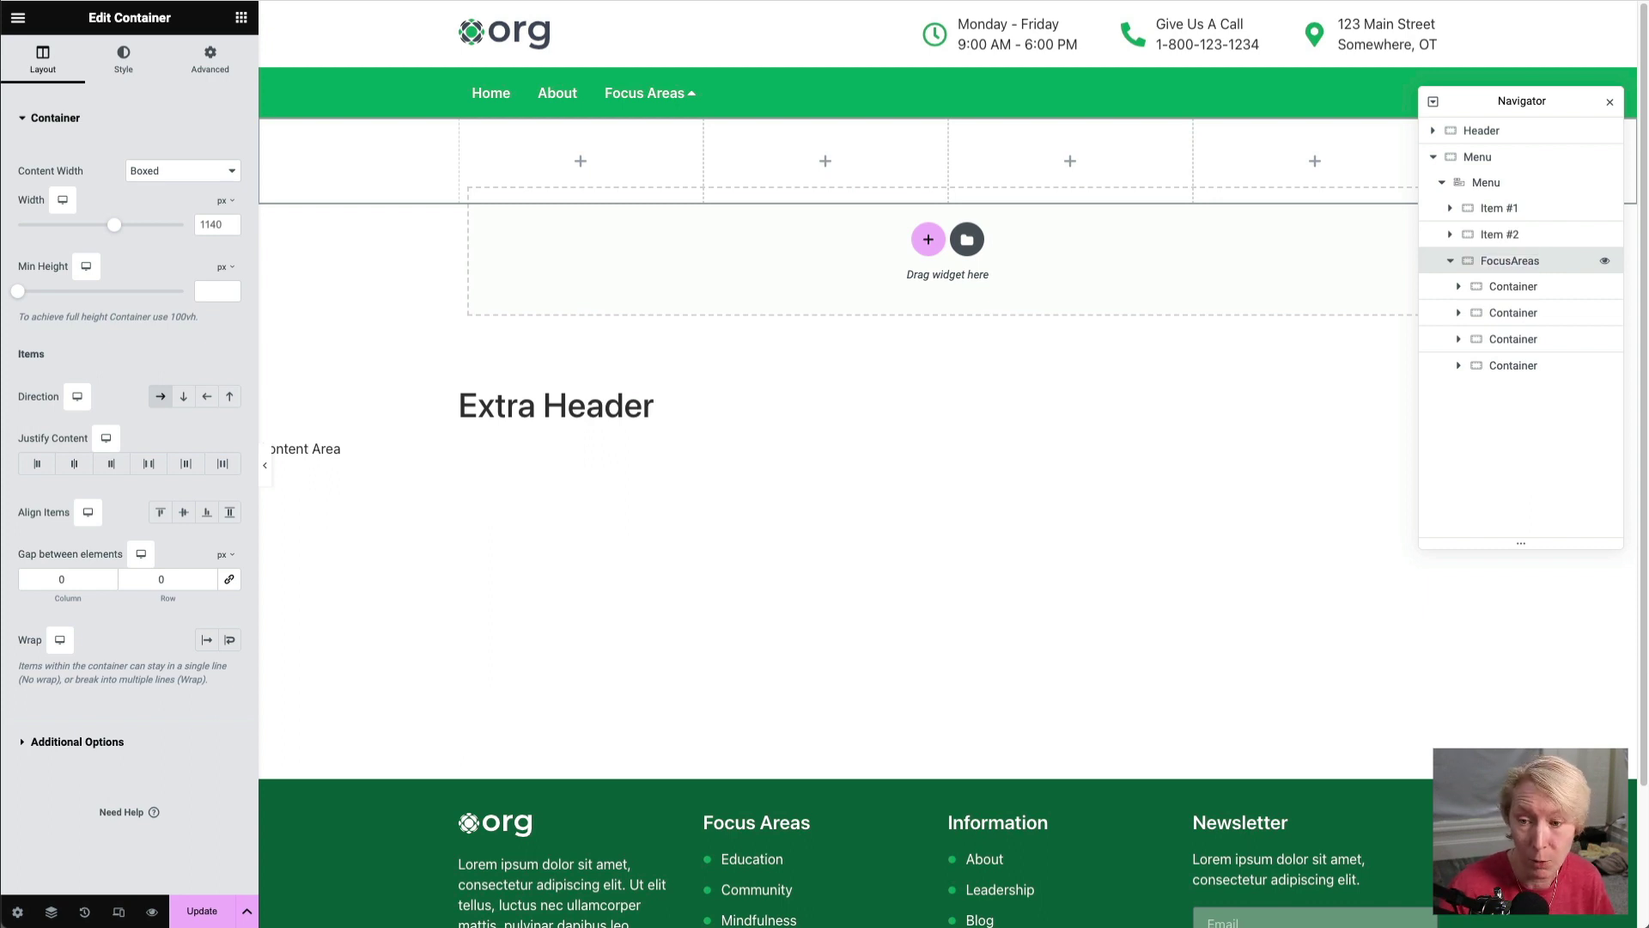
{"action": "left_click_drag", "start_coordinate": [1454, 261], "coordinate": [477, 140]}
Step: Give the first column container a classic background using the classroom photo from the Media Library
{"action": "right_click", "coordinate": [477, 139]}
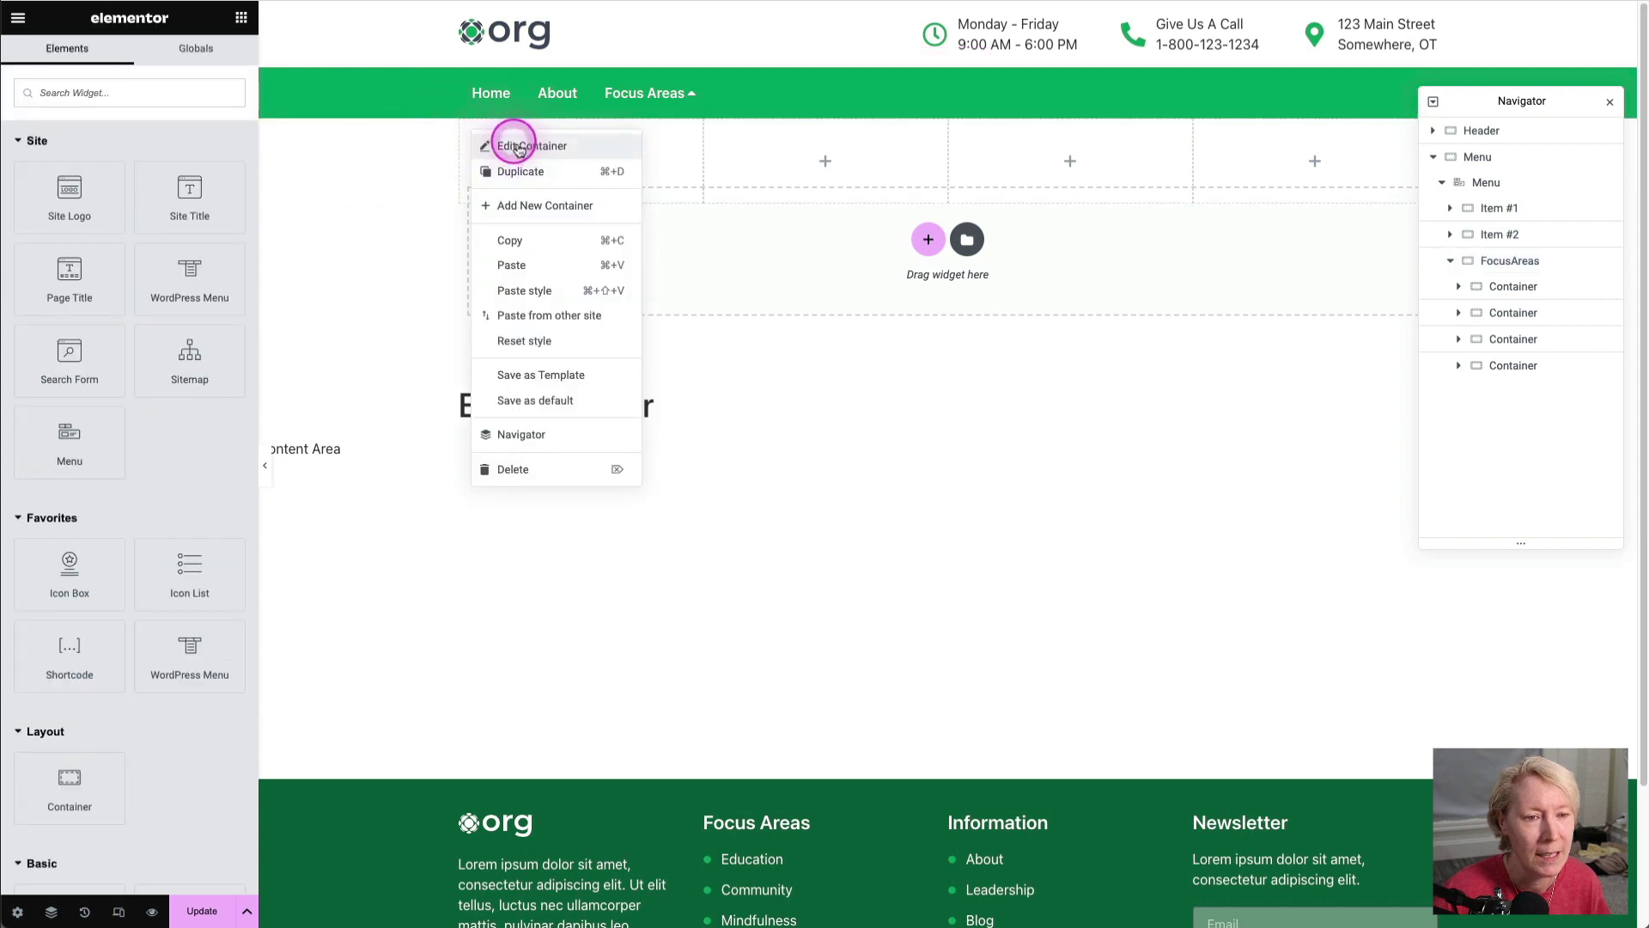
{"action": "left_click", "coordinate": [503, 140]}
{"action": "left_click", "coordinate": [133, 86]}
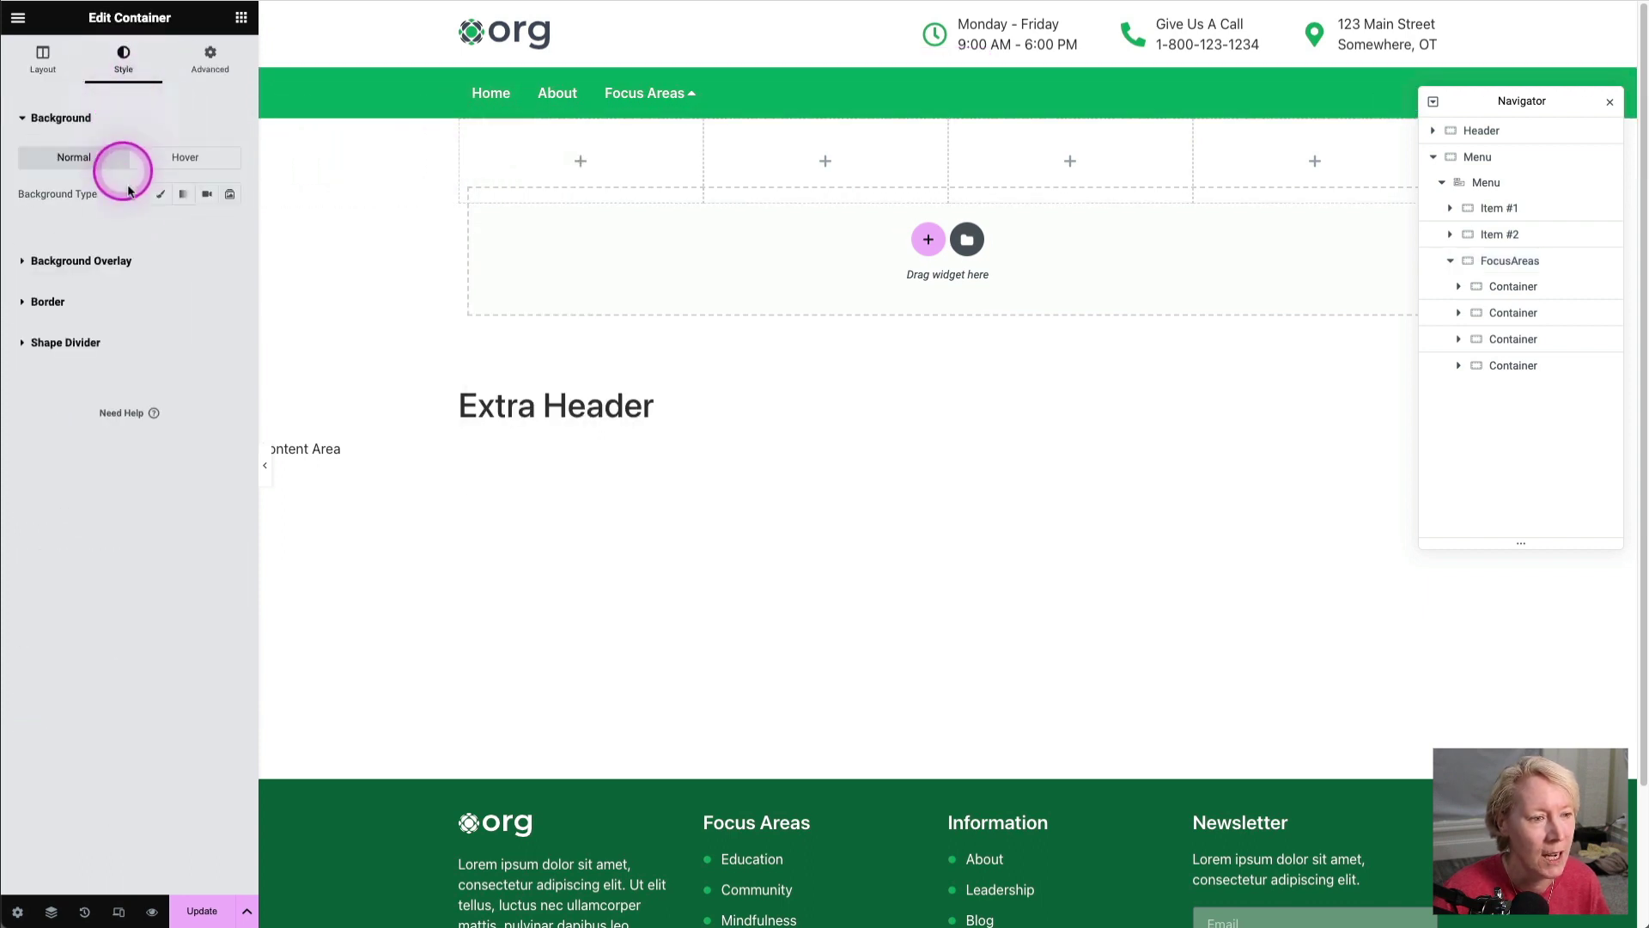
{"action": "left_click", "coordinate": [161, 194]}
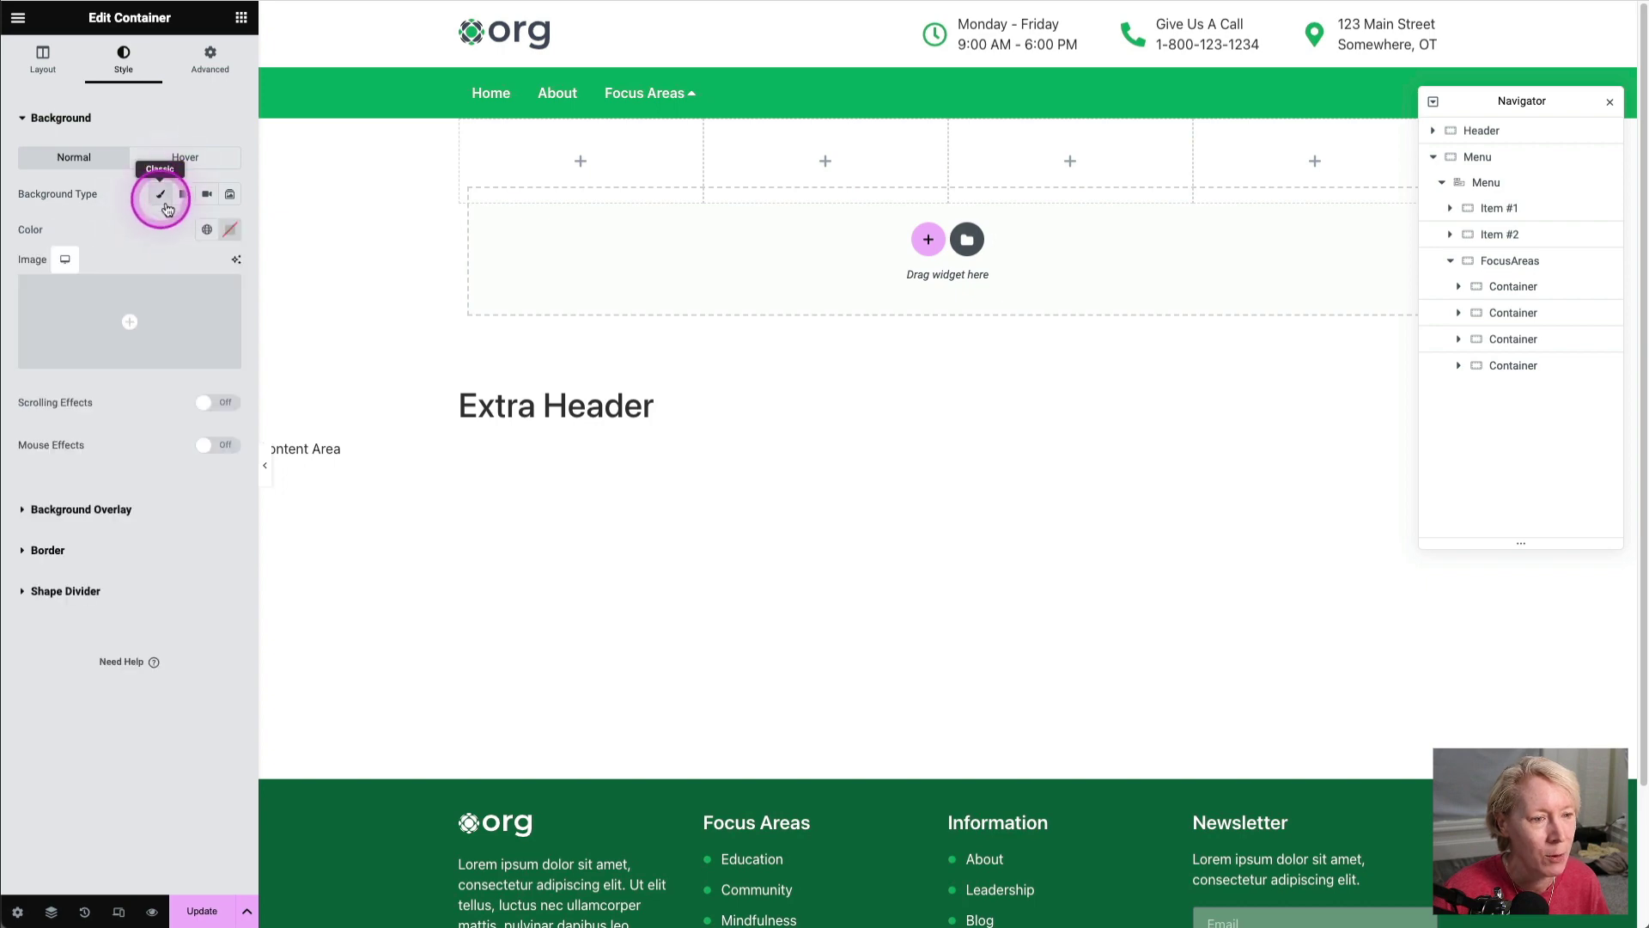
{"action": "left_click", "coordinate": [141, 367]}
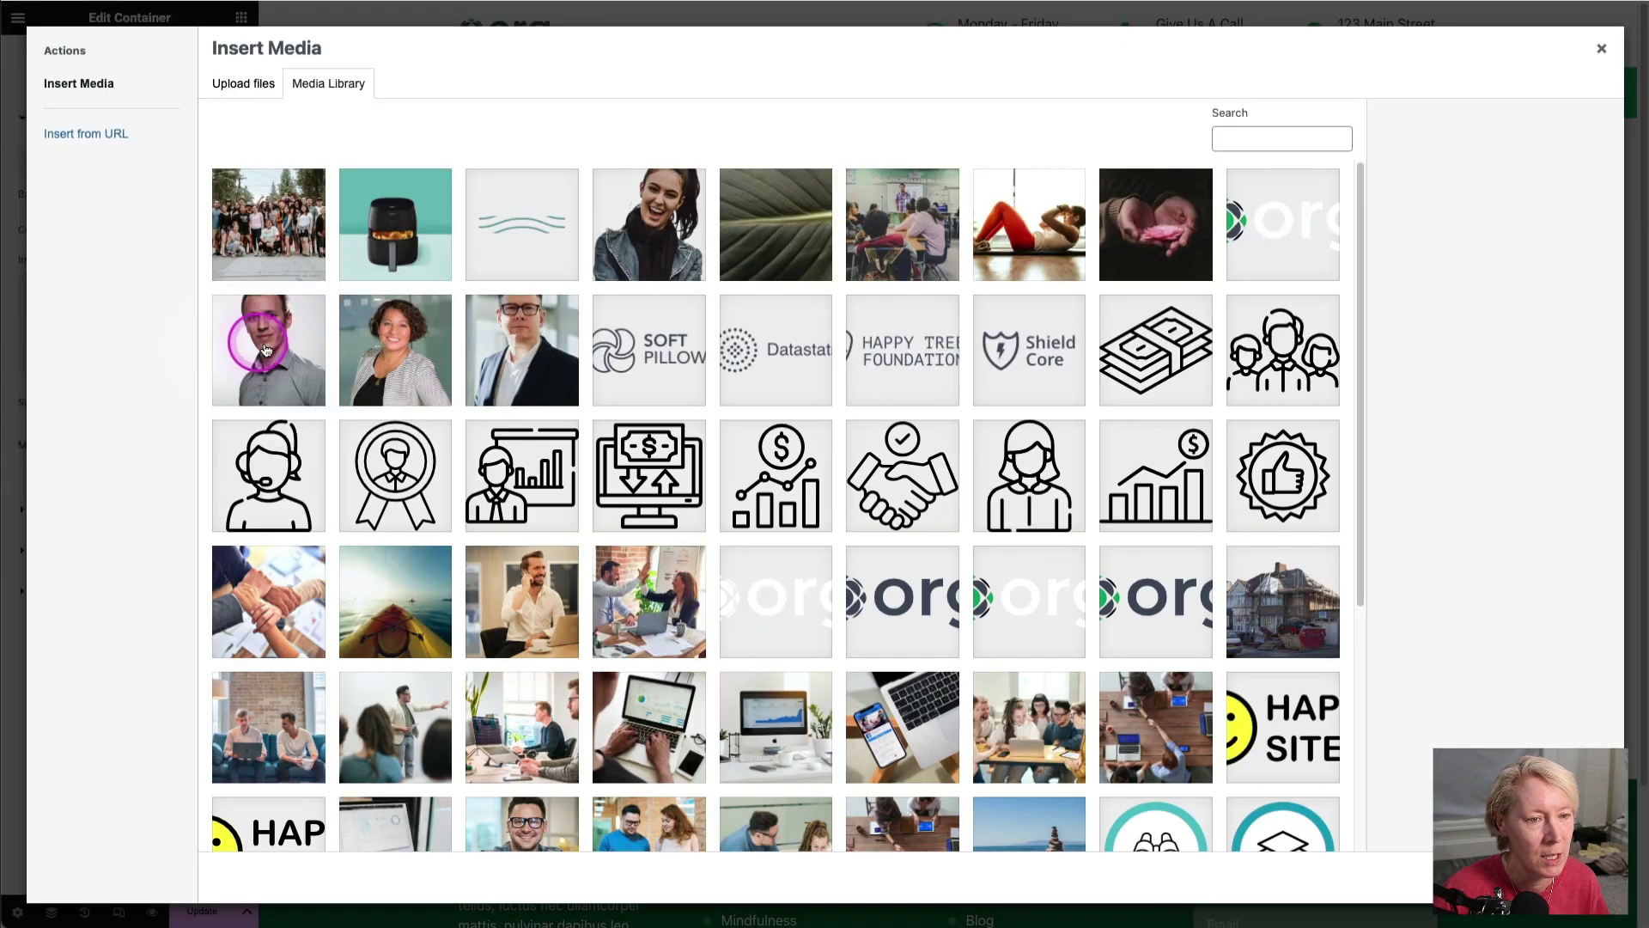
{"action": "left_click", "coordinate": [902, 221]}
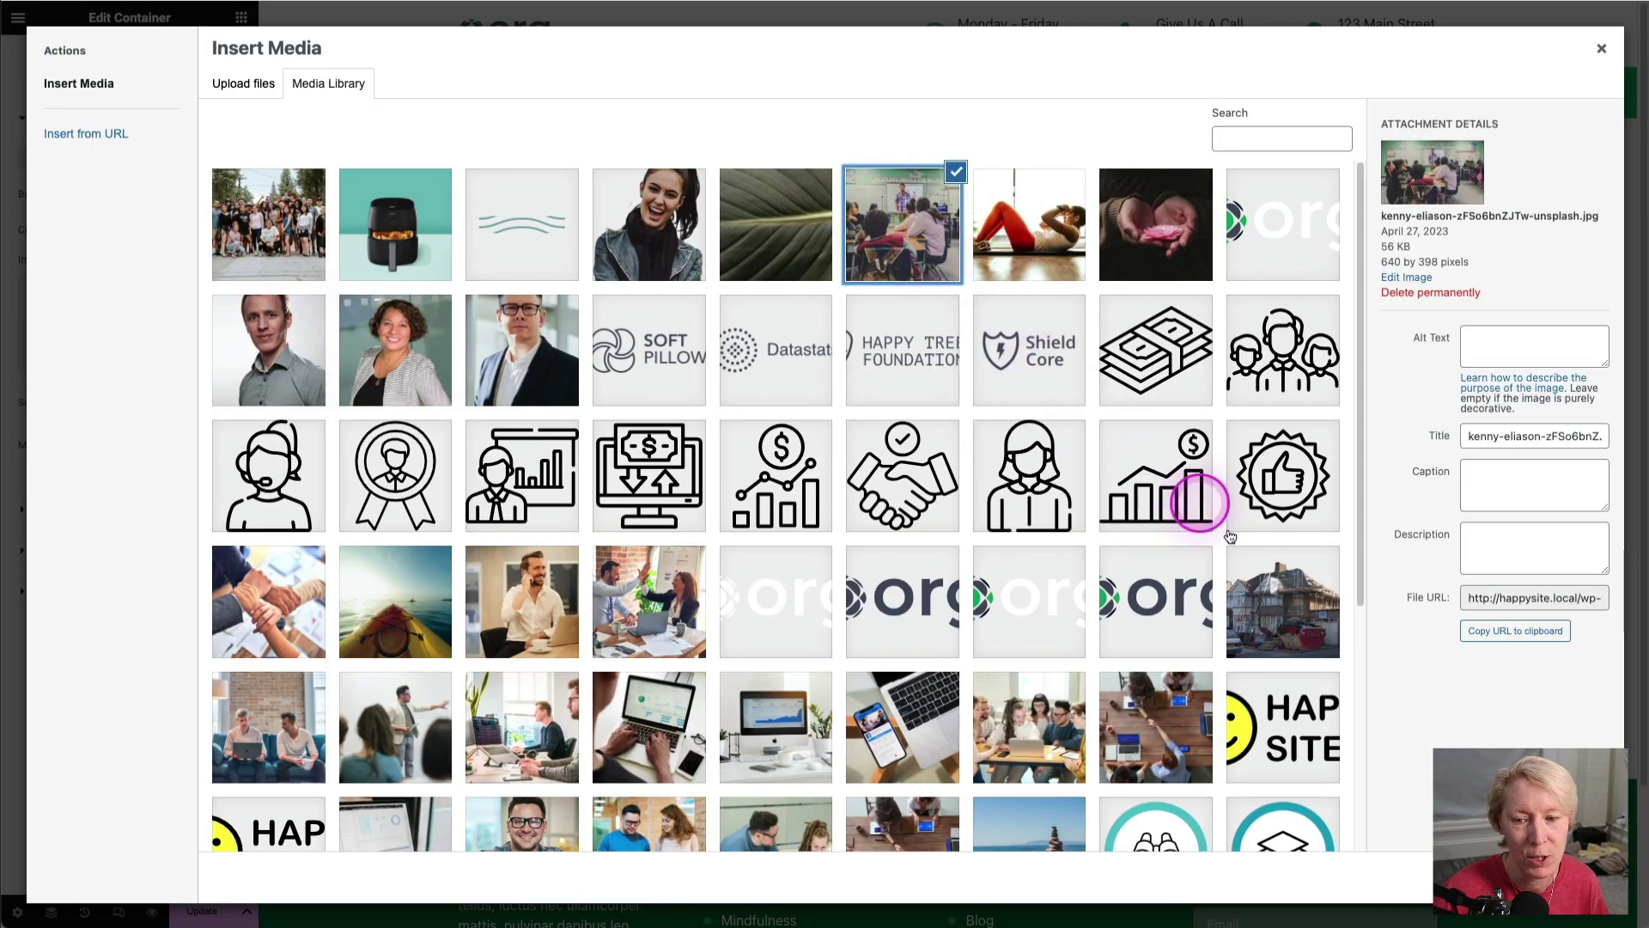
{"action": "left_click", "coordinate": [1546, 876]}
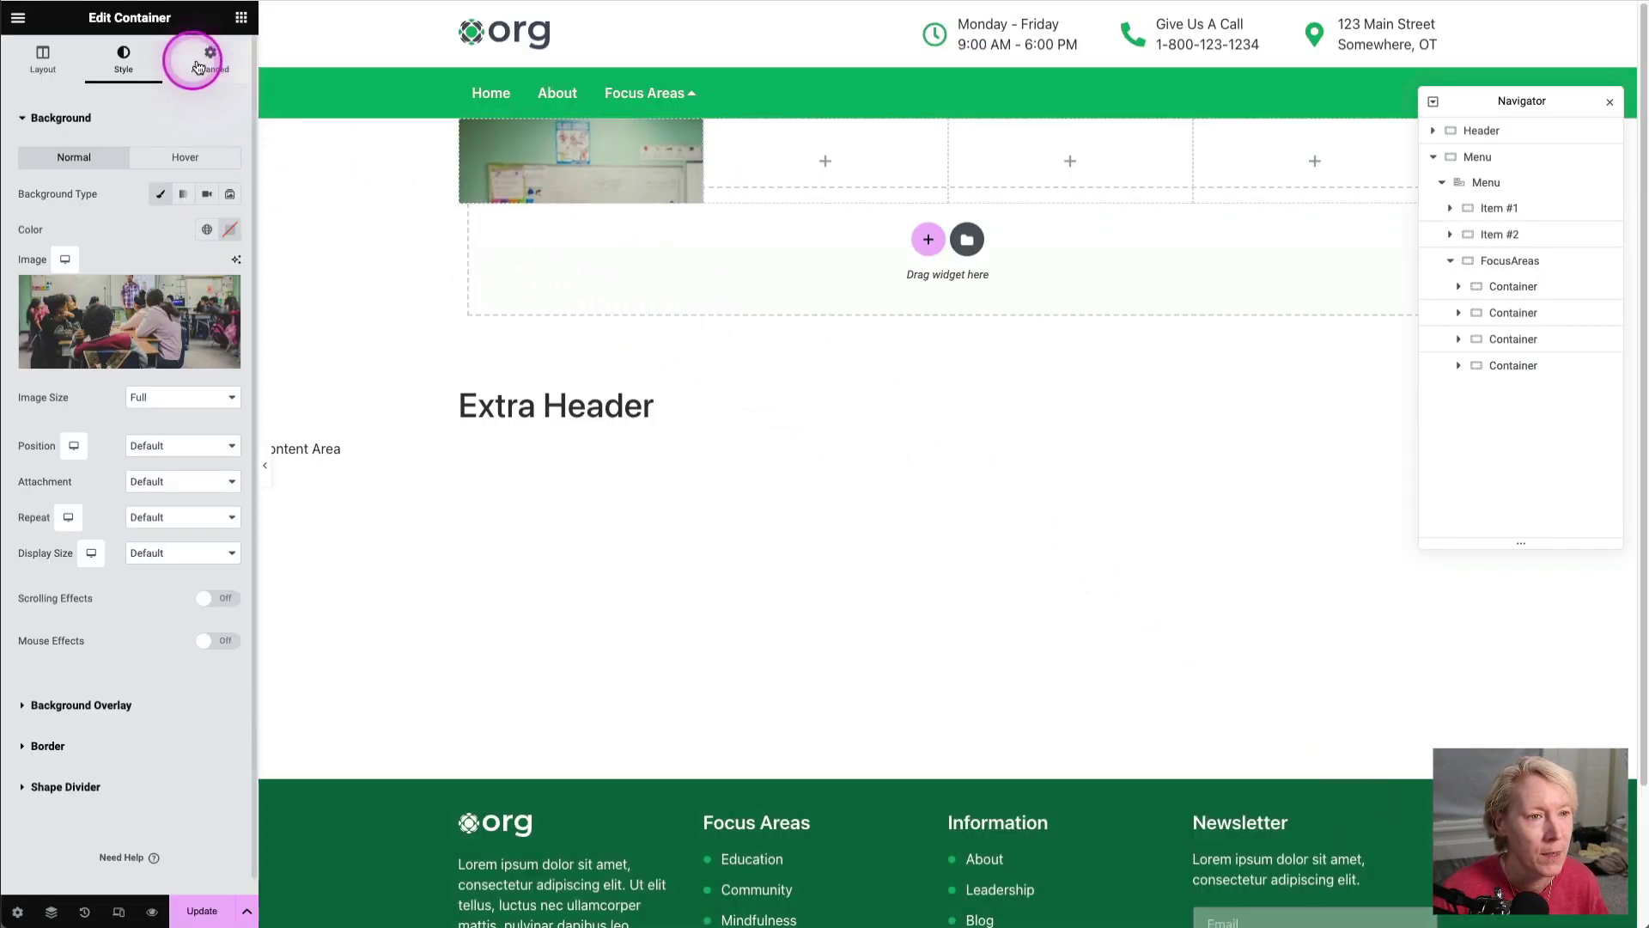
Step: Place a Heading widget in the first container and set its title to EDUCATION
{"action": "left_click", "coordinate": [242, 19]}
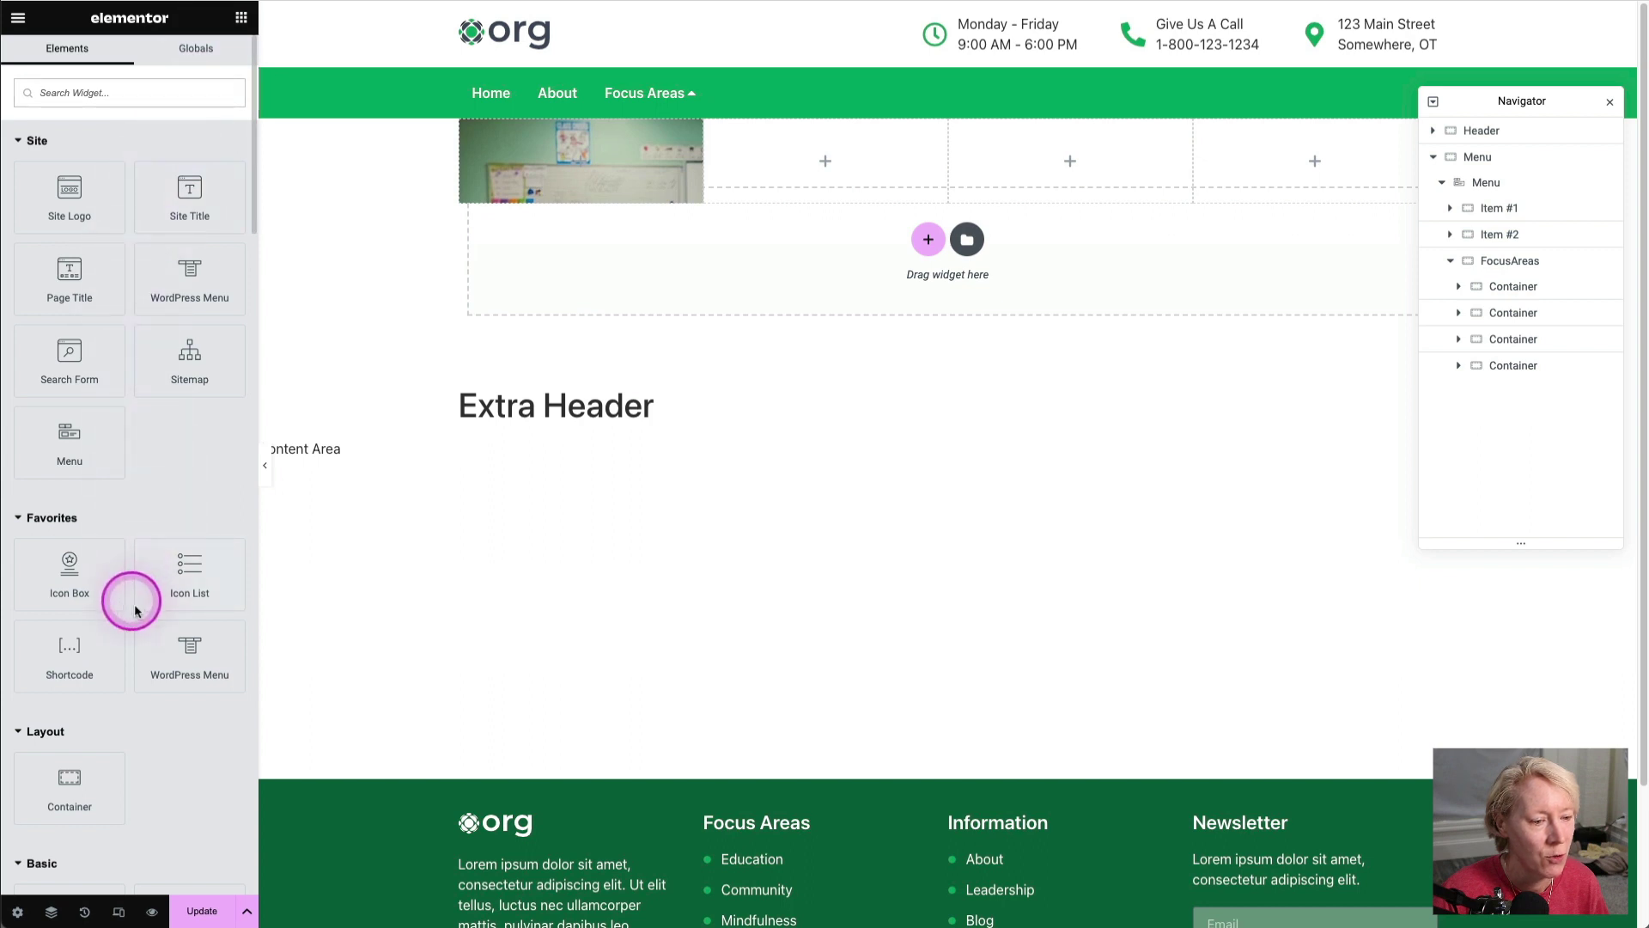
{"action": "scroll", "coordinate": [103, 699], "scroll_direction": "down", "scroll_amount": 3}
{"action": "left_click_drag", "start_coordinate": [104, 702], "coordinate": [559, 163]}
{"action": "left_click", "coordinate": [162, 181]}
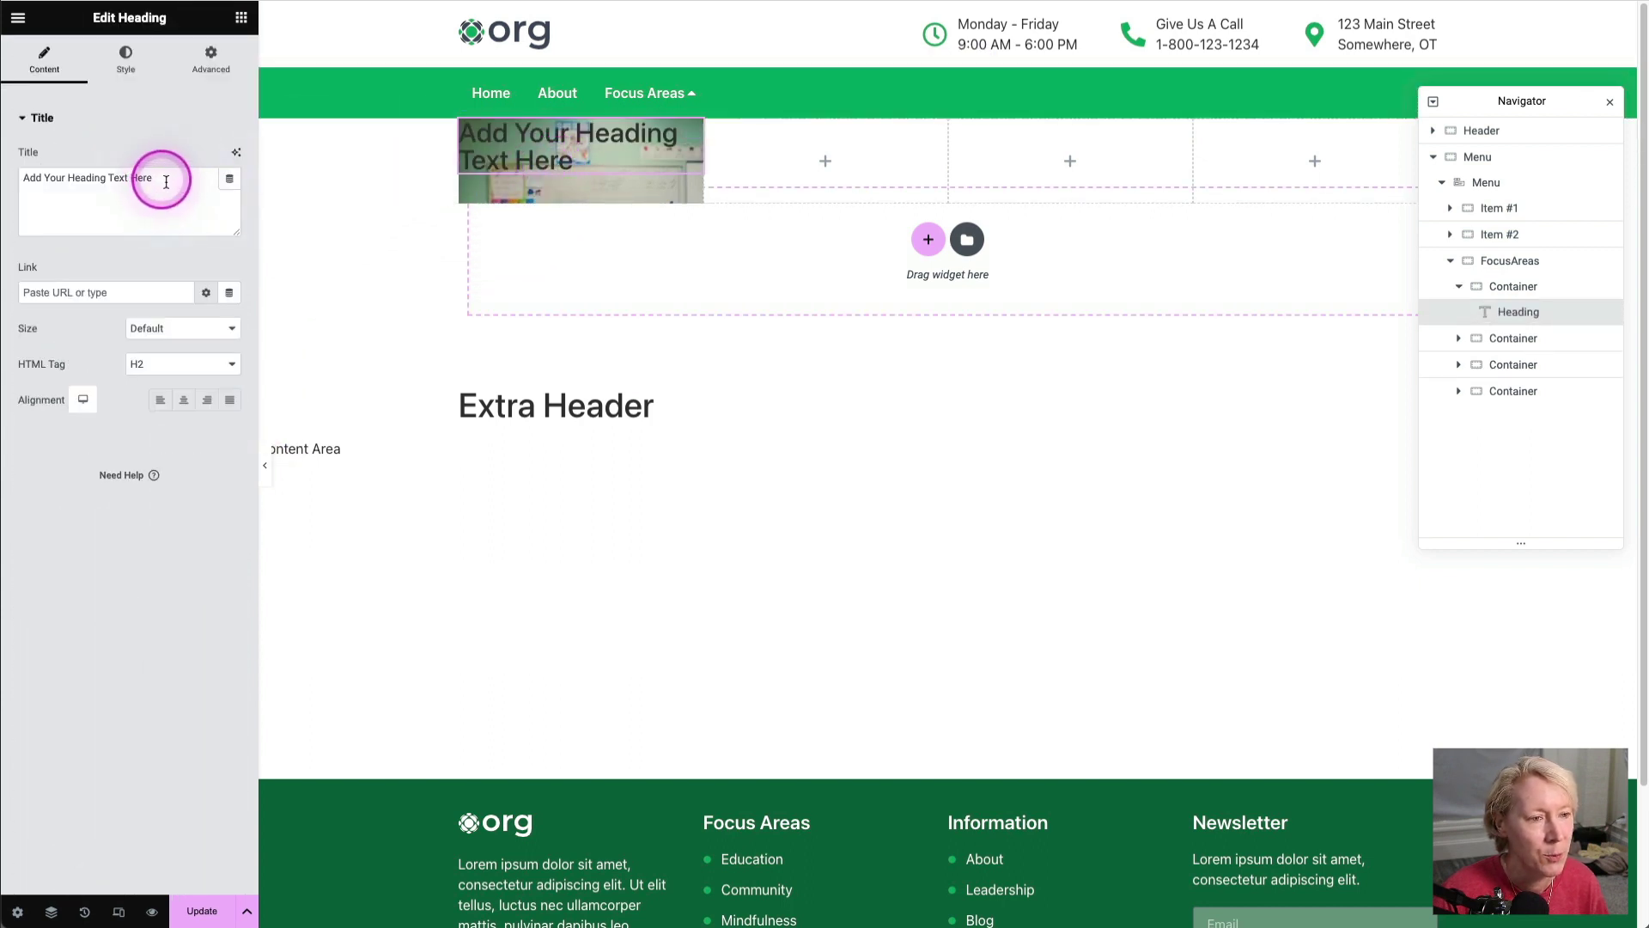
{"action": "left_click_drag", "start_coordinate": [168, 180], "coordinate": [2, 172]}
{"action": "type", "text": "EDUCATION"}
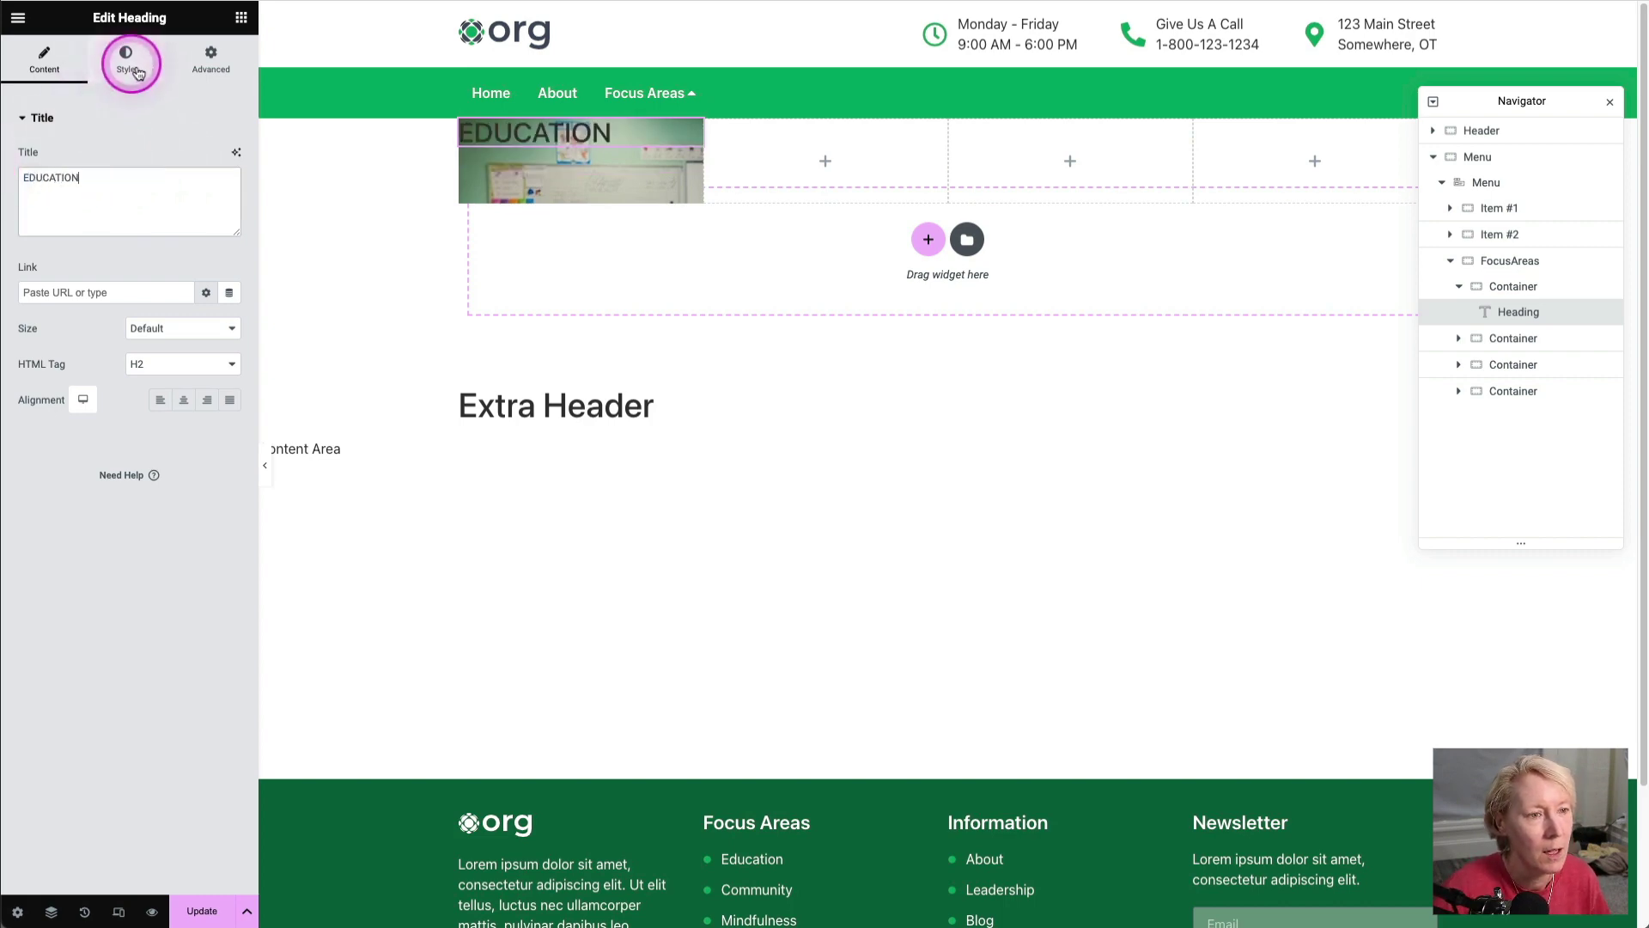
Step: Set the heading's text colour to the global White
{"action": "left_click", "coordinate": [126, 62]}
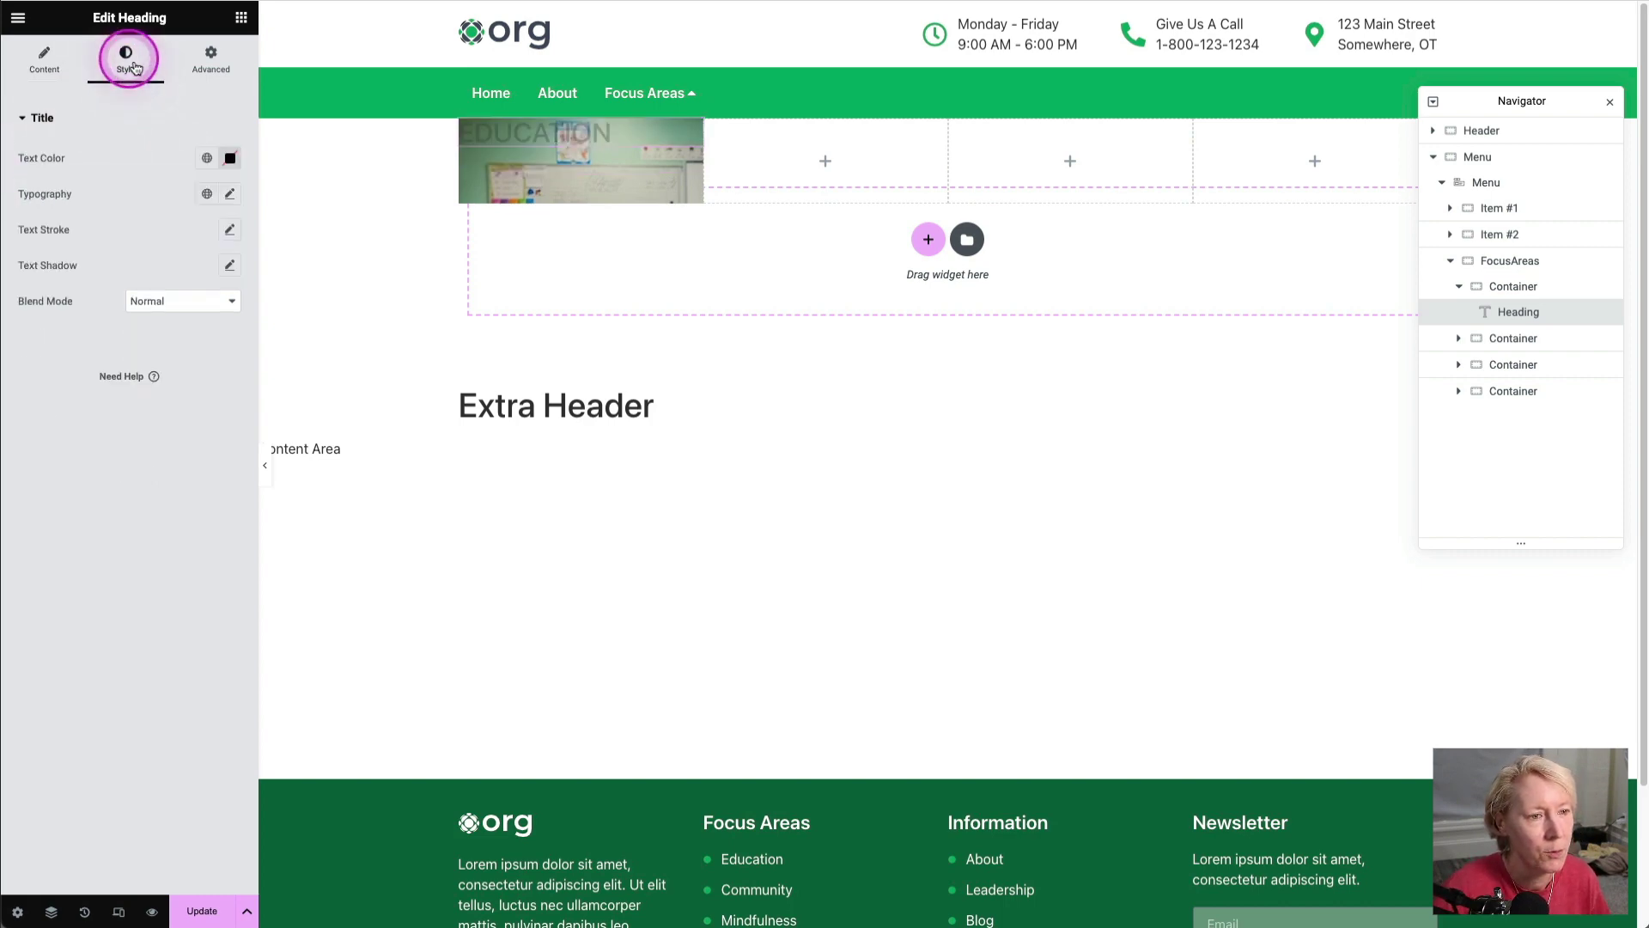
{"action": "left_click", "coordinate": [206, 158]}
{"action": "scroll", "coordinate": [82, 378], "scroll_direction": "down", "scroll_amount": 2}
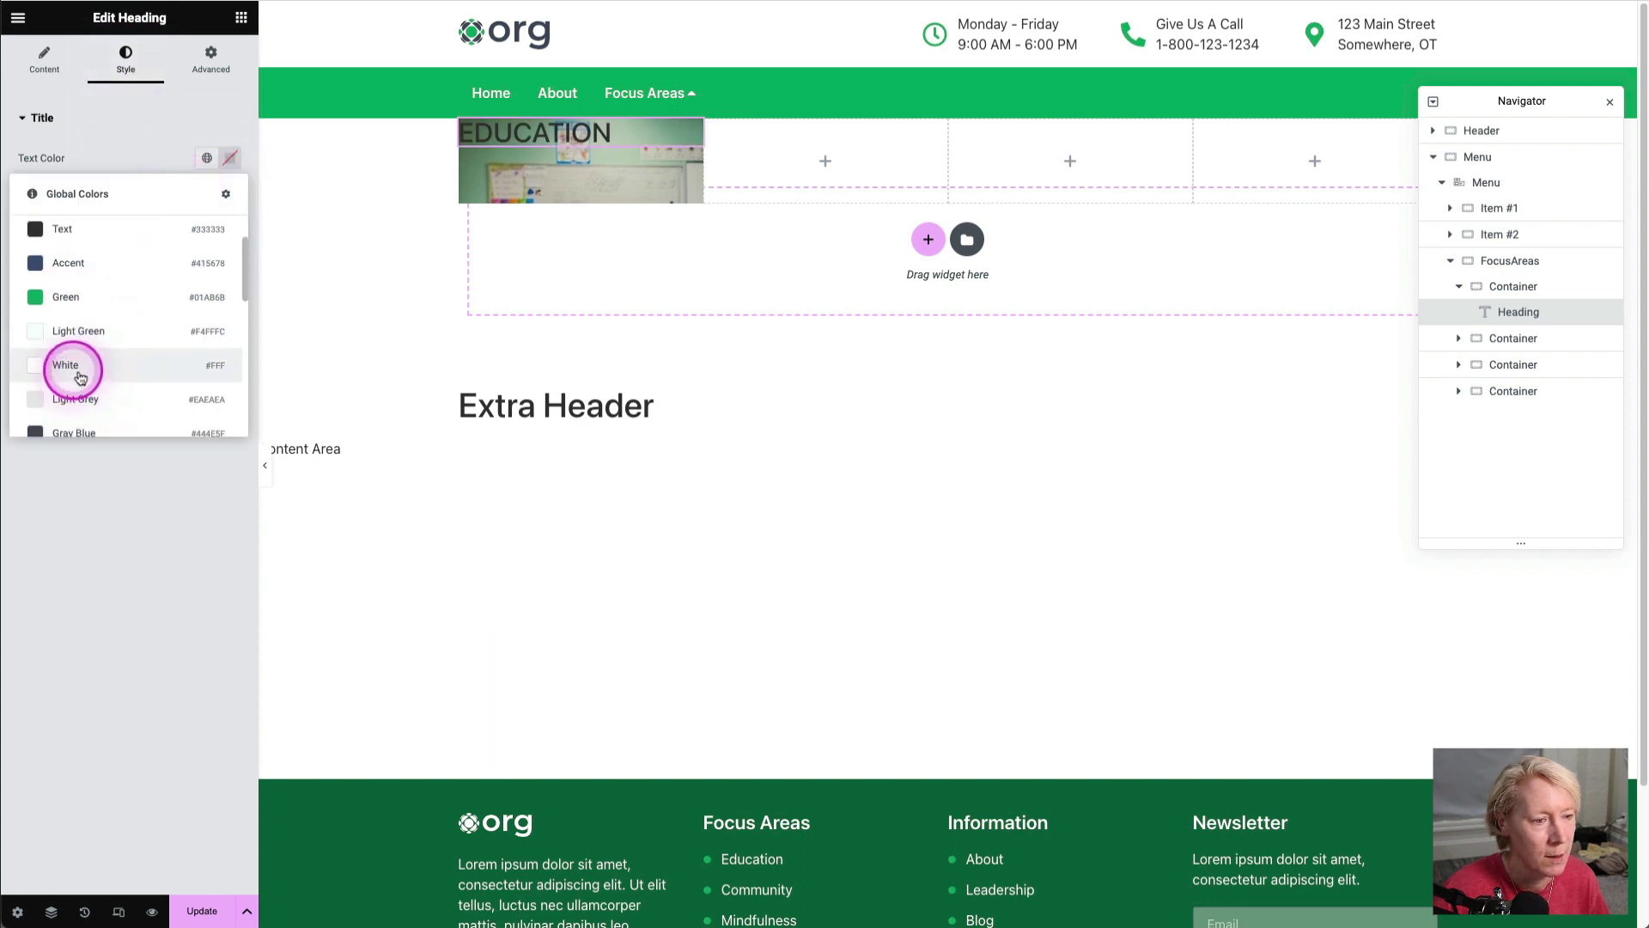
{"action": "left_click", "coordinate": [68, 361]}
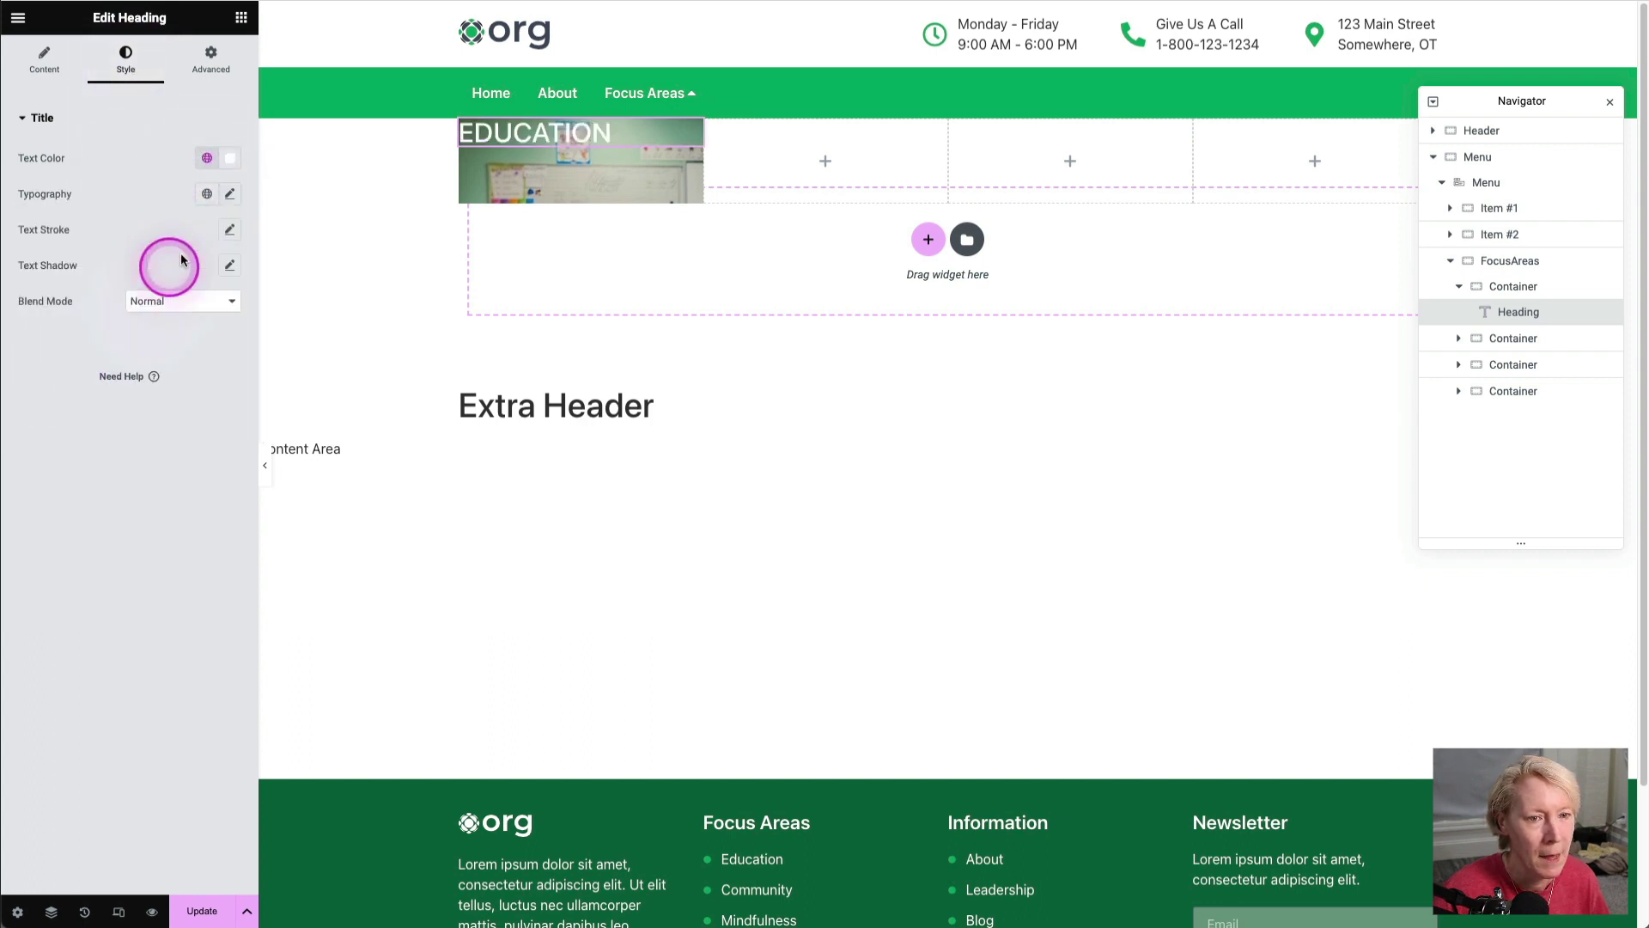
Step: Set the heading's typography size to 1.2 rem
{"action": "left_click", "coordinate": [229, 193]}
{"action": "left_click", "coordinate": [210, 303]}
{"action": "left_click", "coordinate": [207, 341]}
{"action": "left_click", "coordinate": [200, 327]}
{"action": "type", "text": "1"}
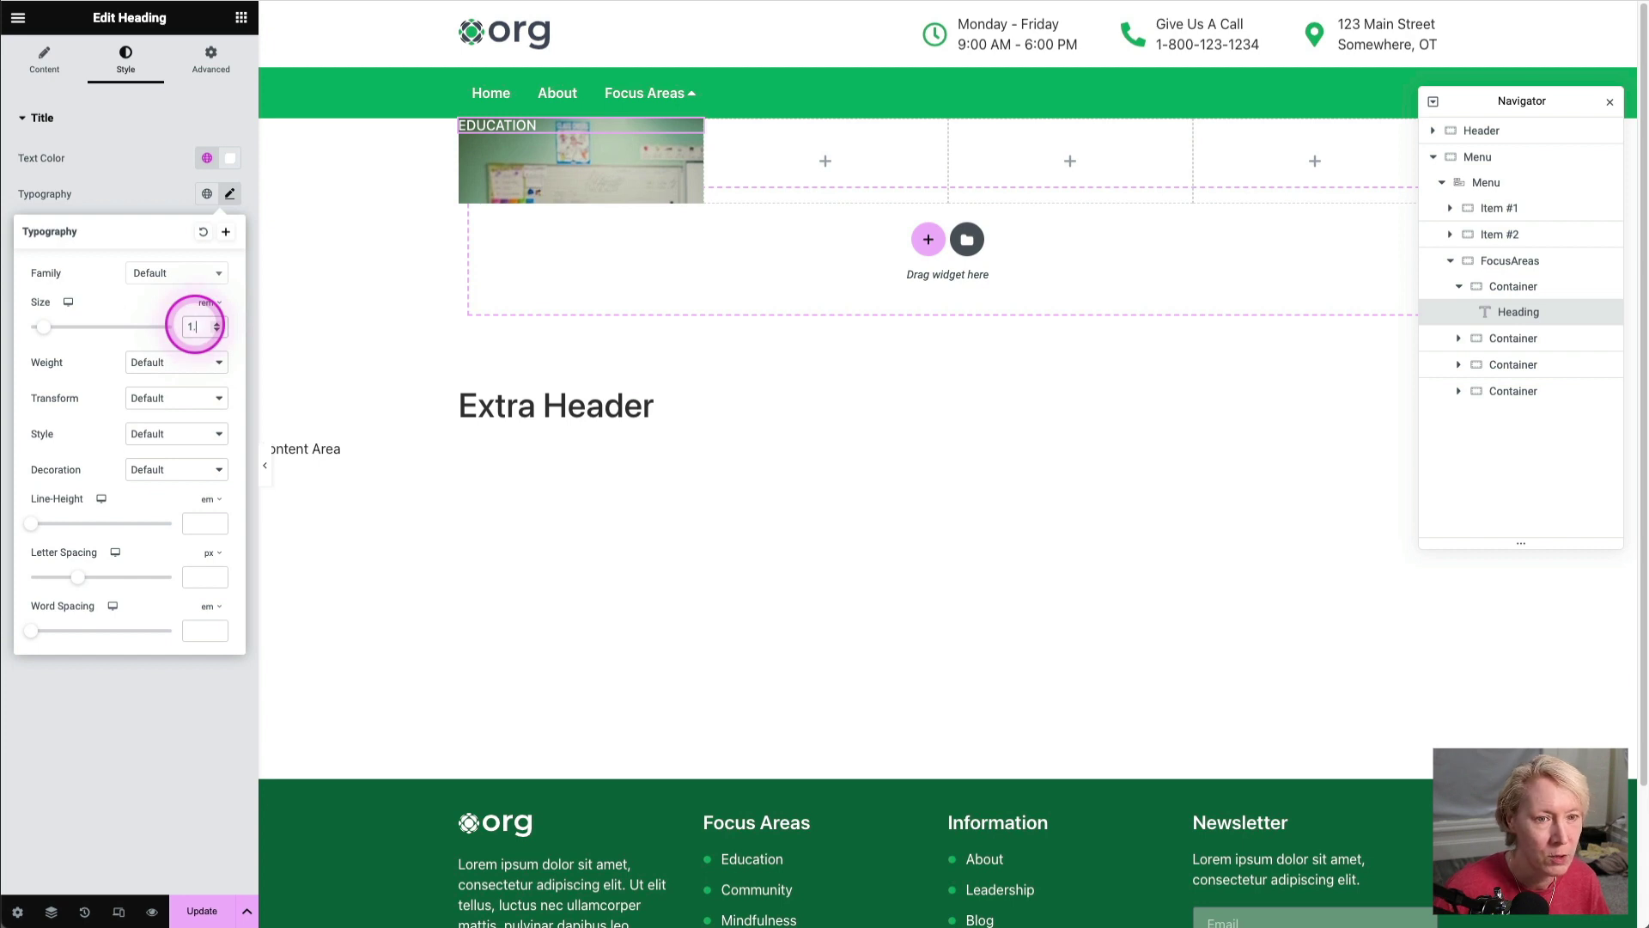
{"action": "type", "text": ".3"}
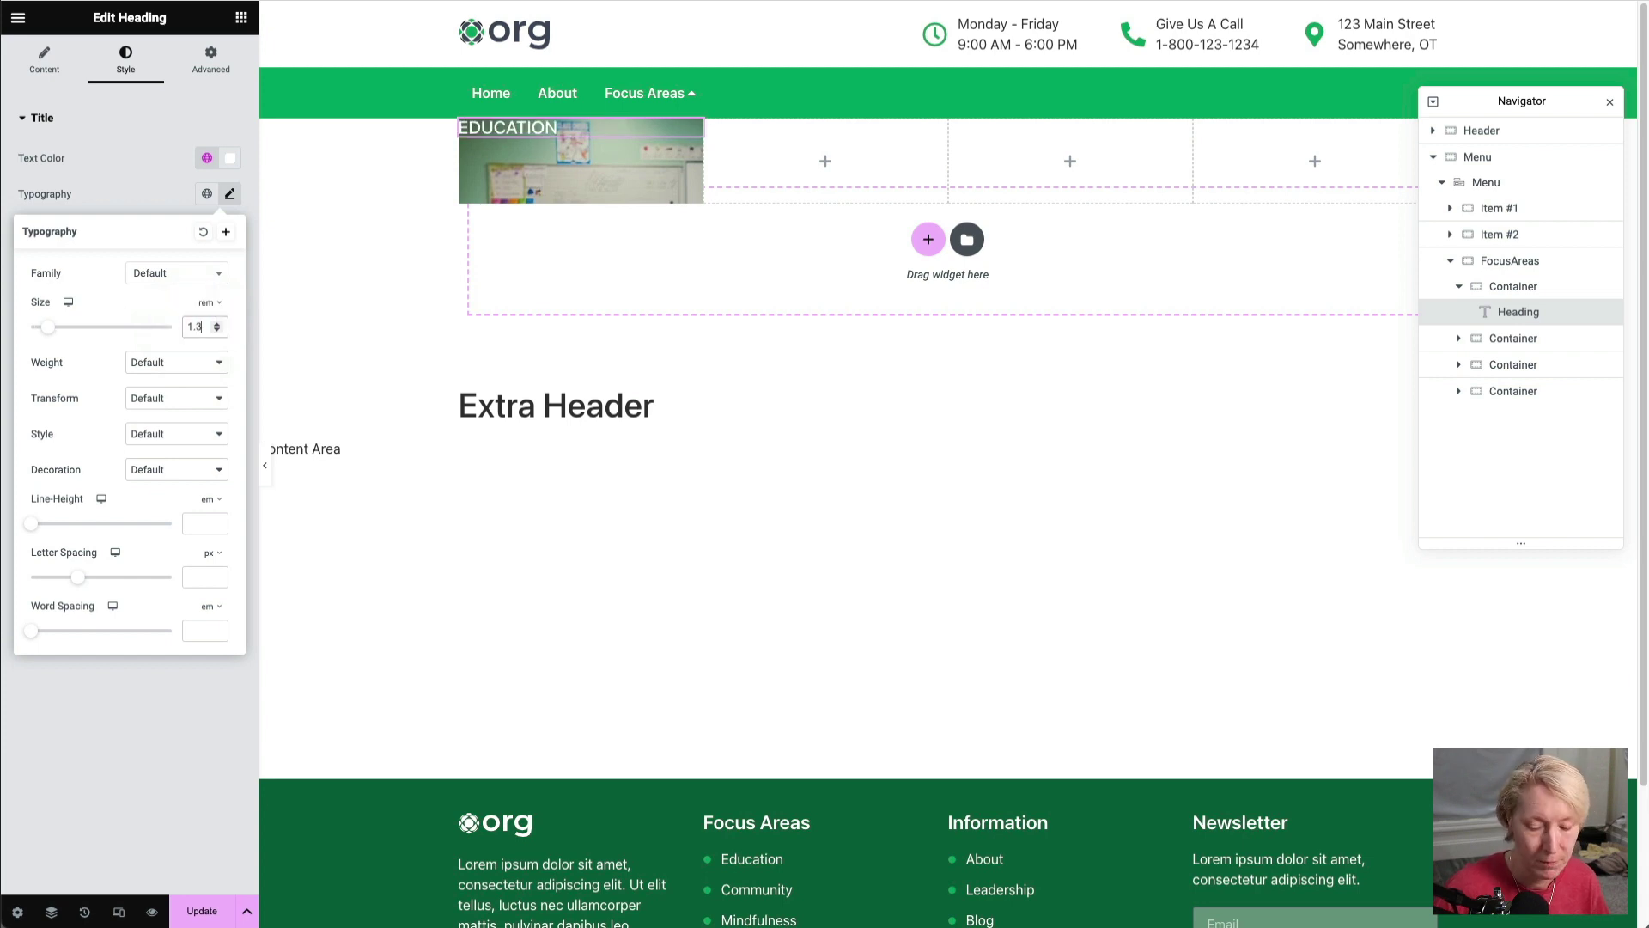
{"action": "key", "text": "BackSpace"}
{"action": "type", "text": "2"}
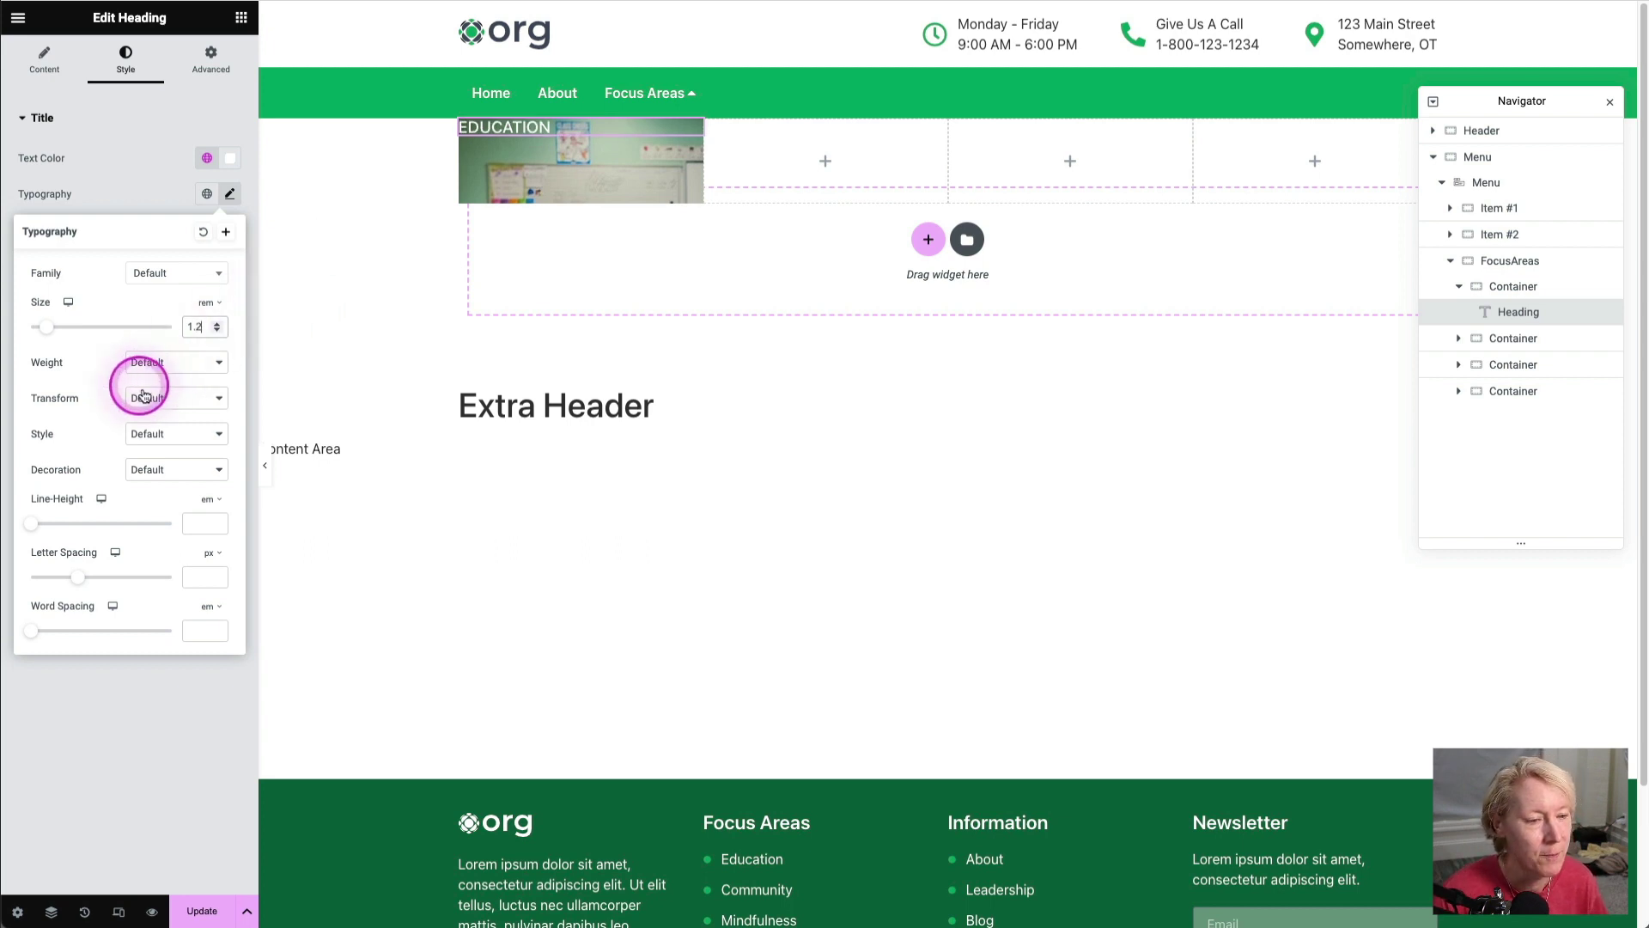
{"action": "left_click", "coordinate": [147, 205]}
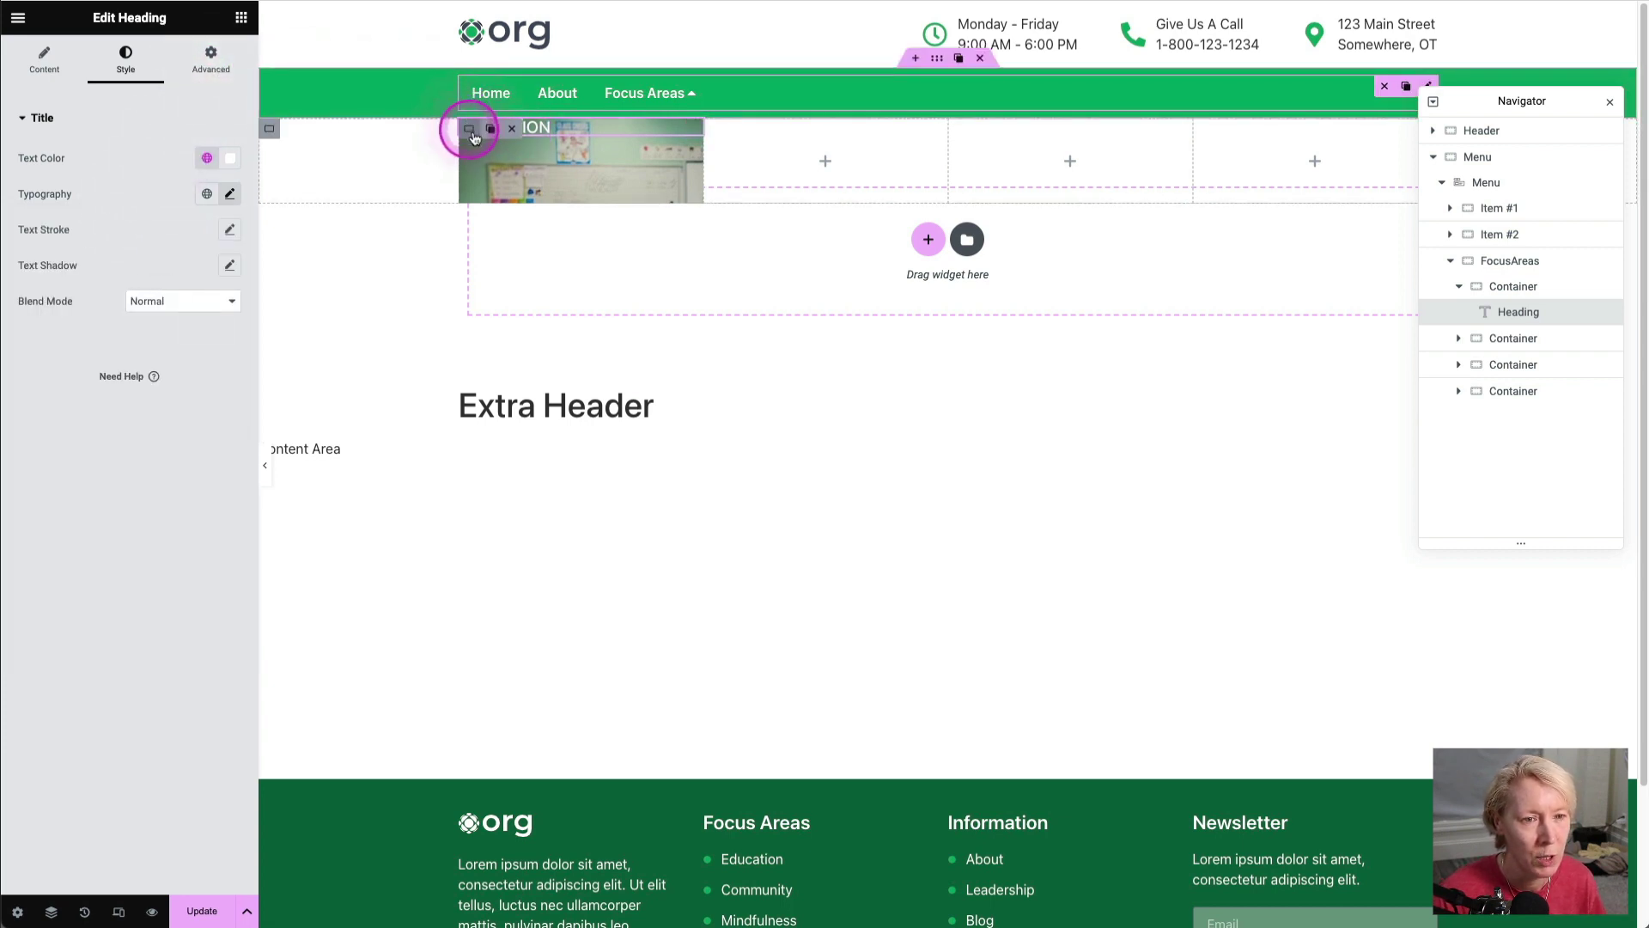
Step: Give the first image container 10 px padding on every side
{"action": "right_click", "coordinate": [472, 135]}
{"action": "left_click", "coordinate": [524, 146]}
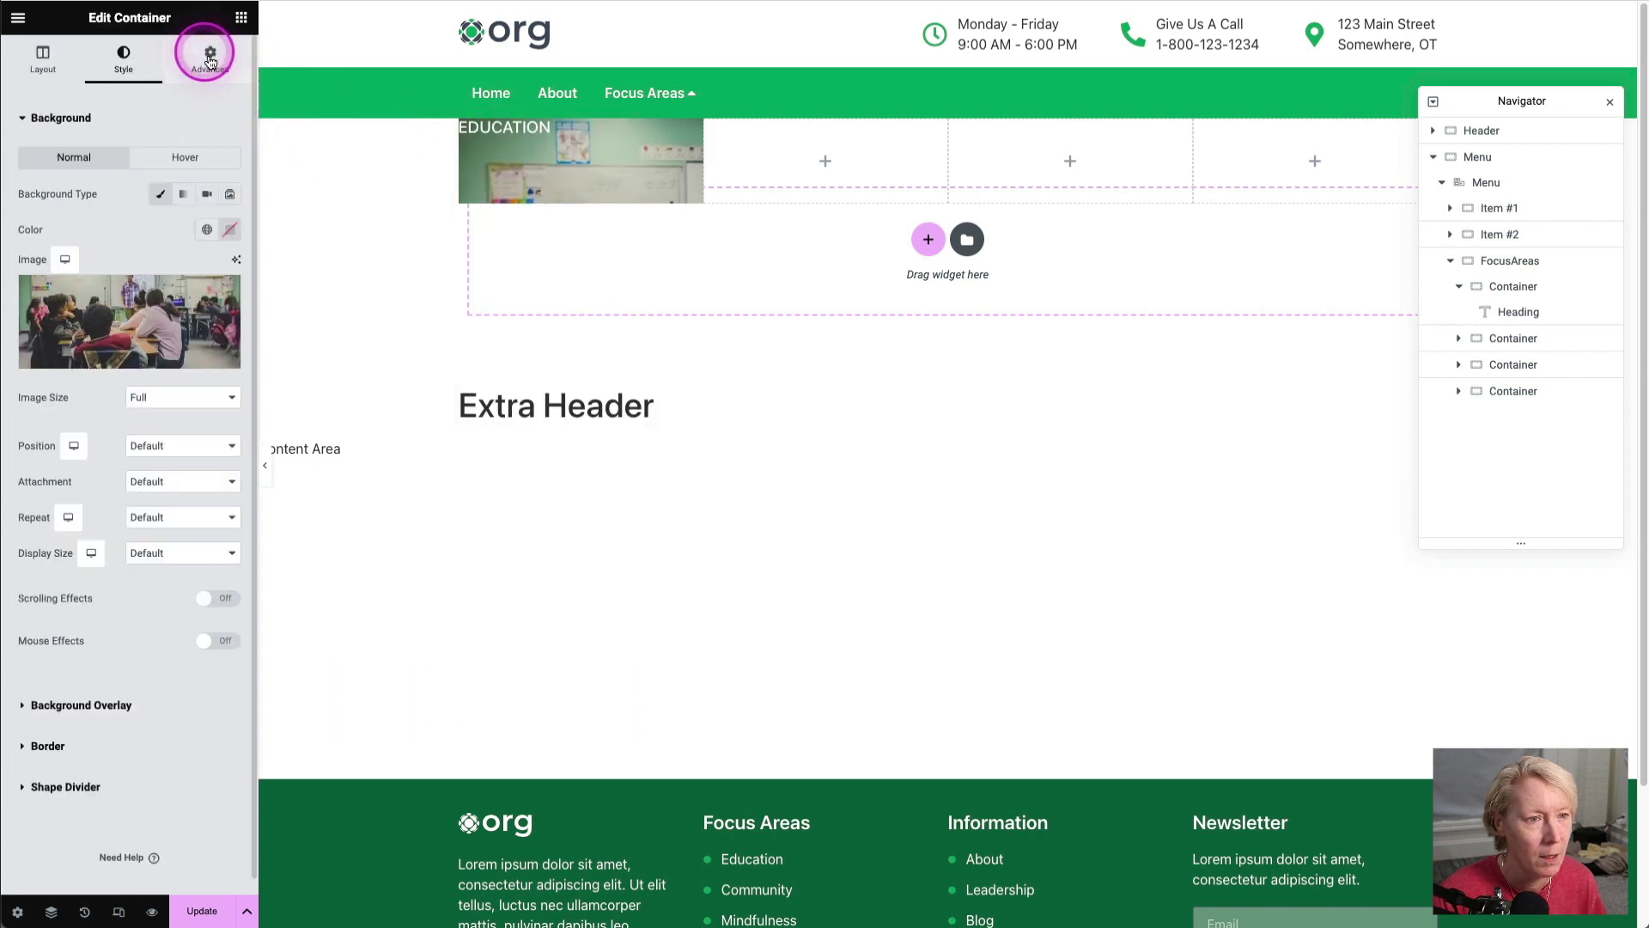
{"action": "left_click", "coordinate": [213, 65]}
{"action": "left_click", "coordinate": [40, 246]}
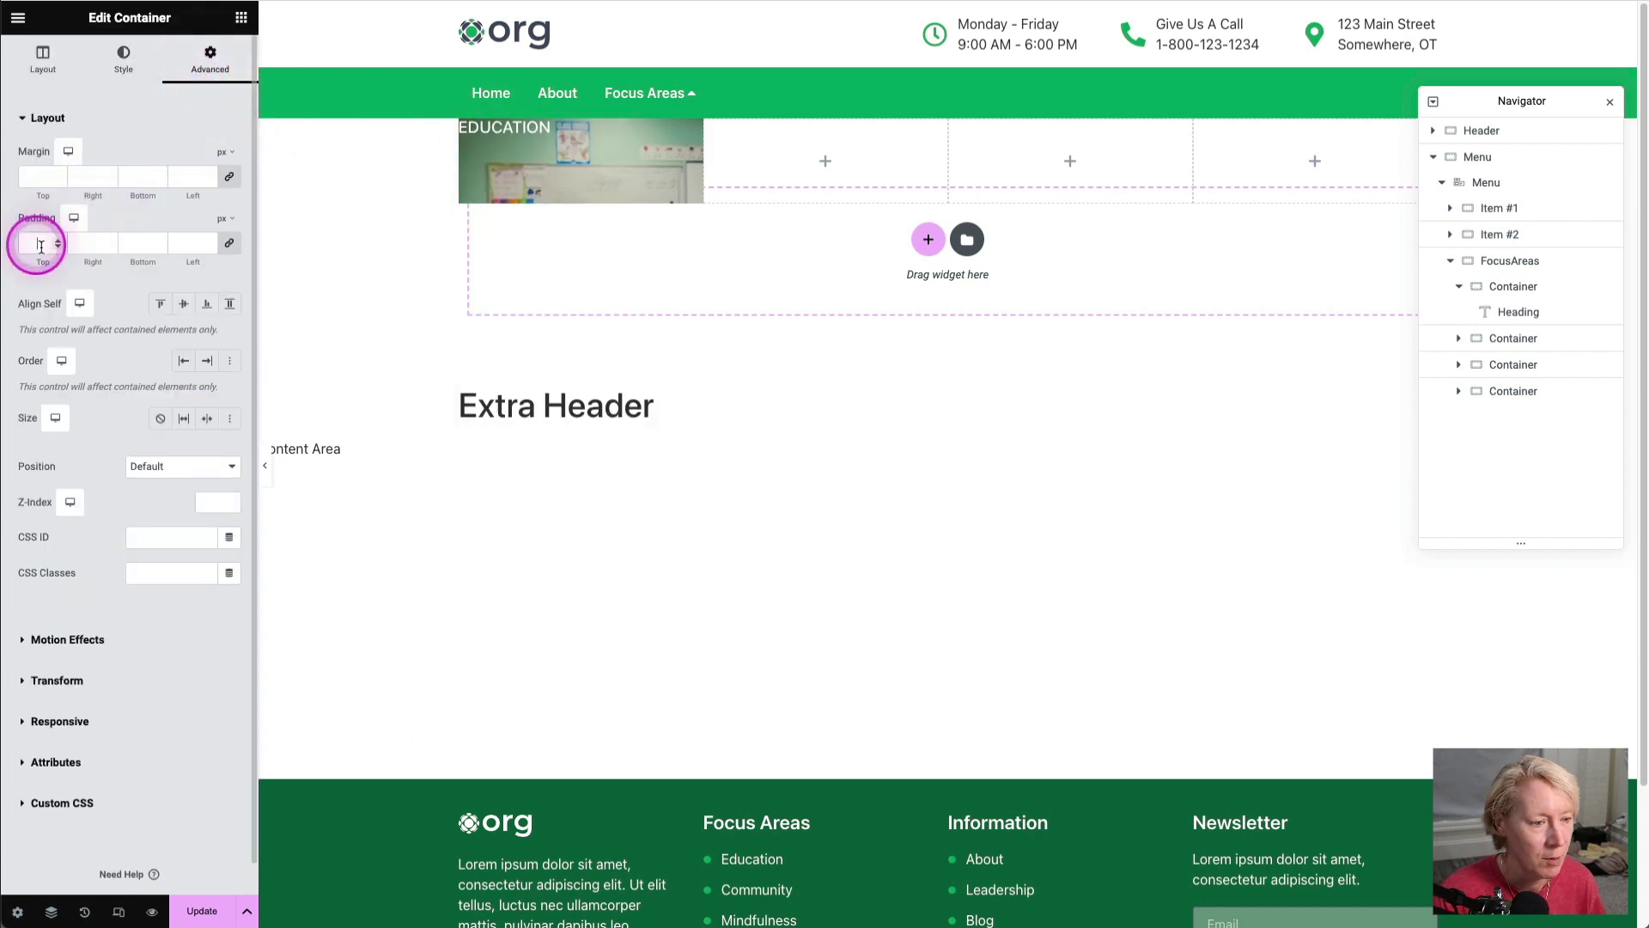
{"action": "type", "text": "10"}
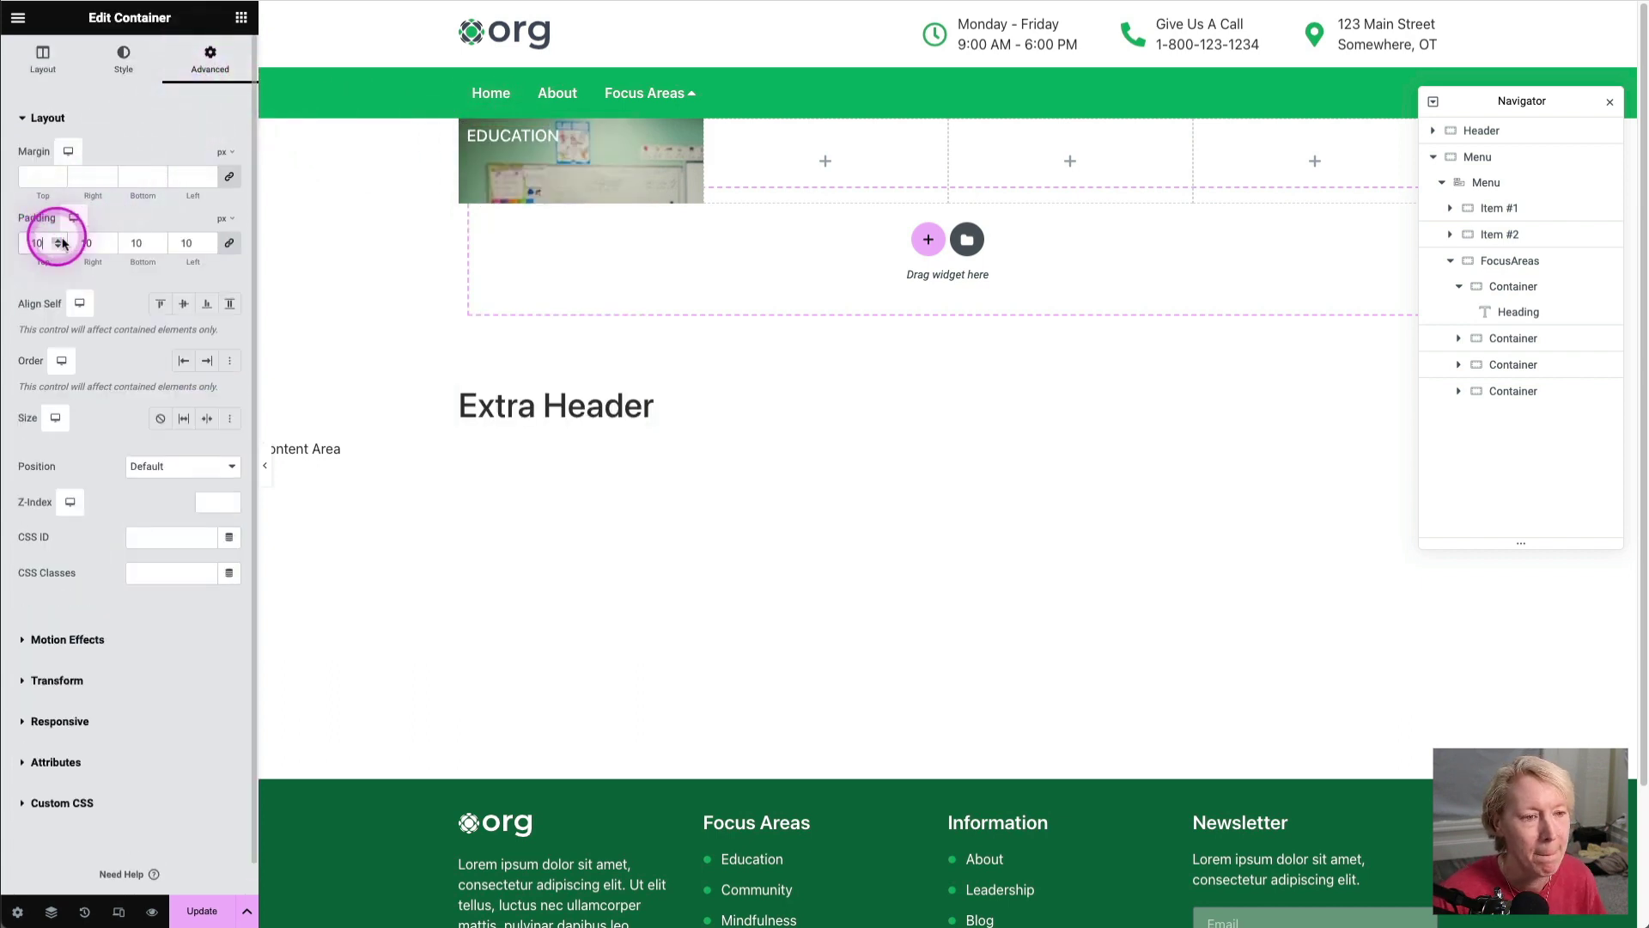
Step: Make the EDUCATION heading's font weight 600 (Semi Bold)
{"action": "right_click", "coordinate": [548, 140]}
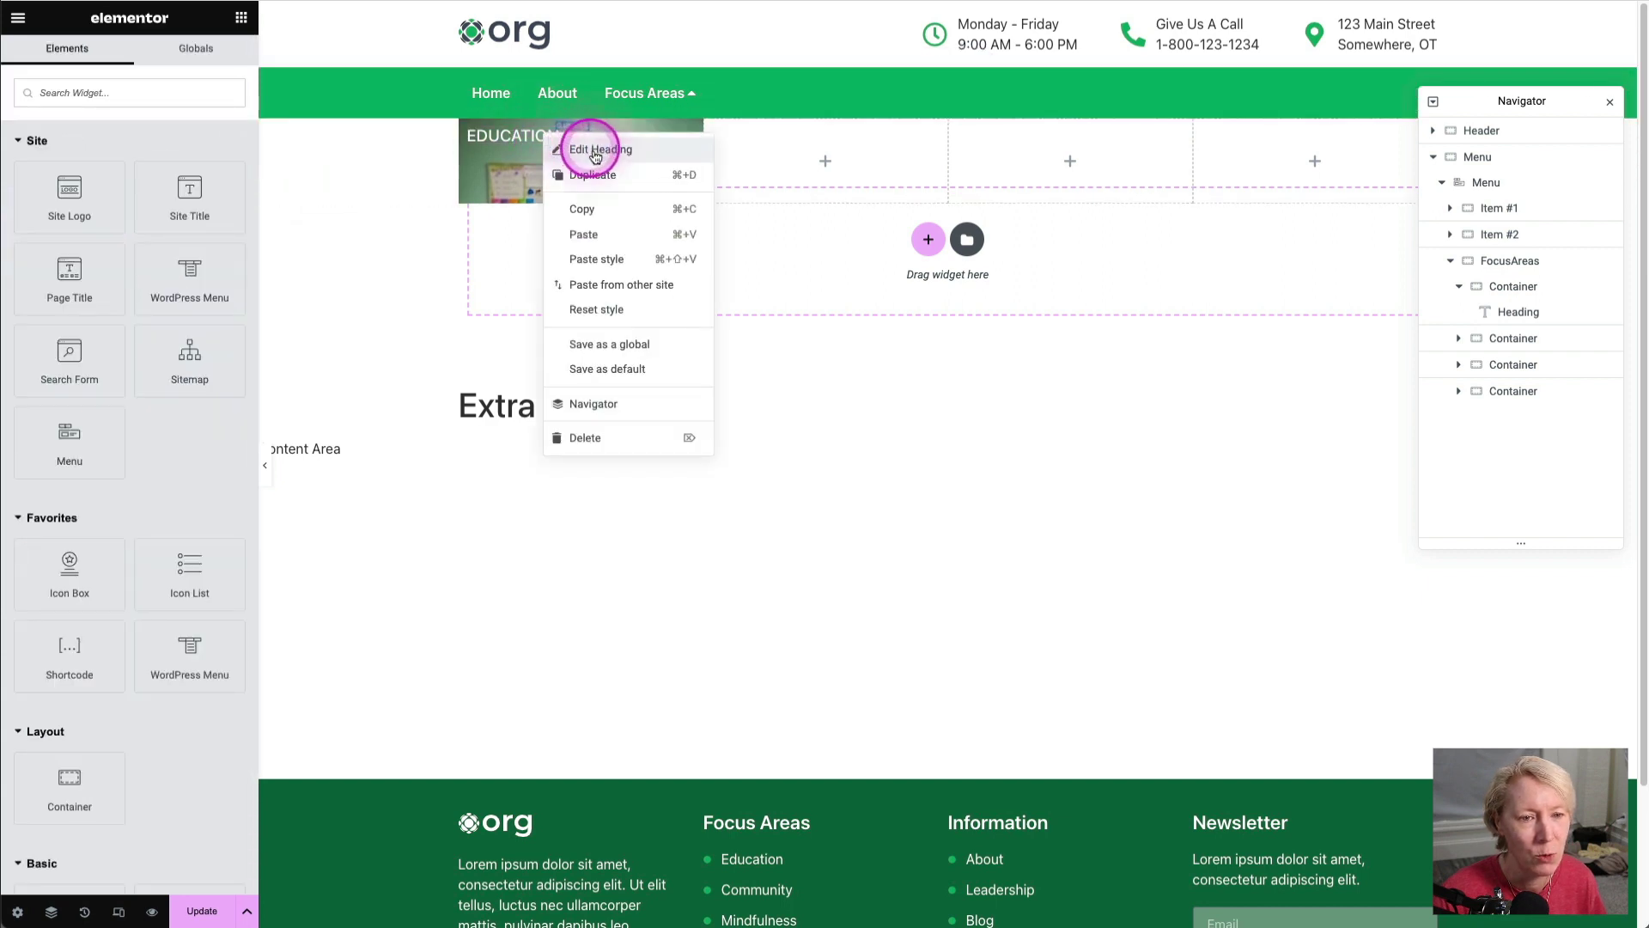
{"action": "left_click", "coordinate": [562, 148]}
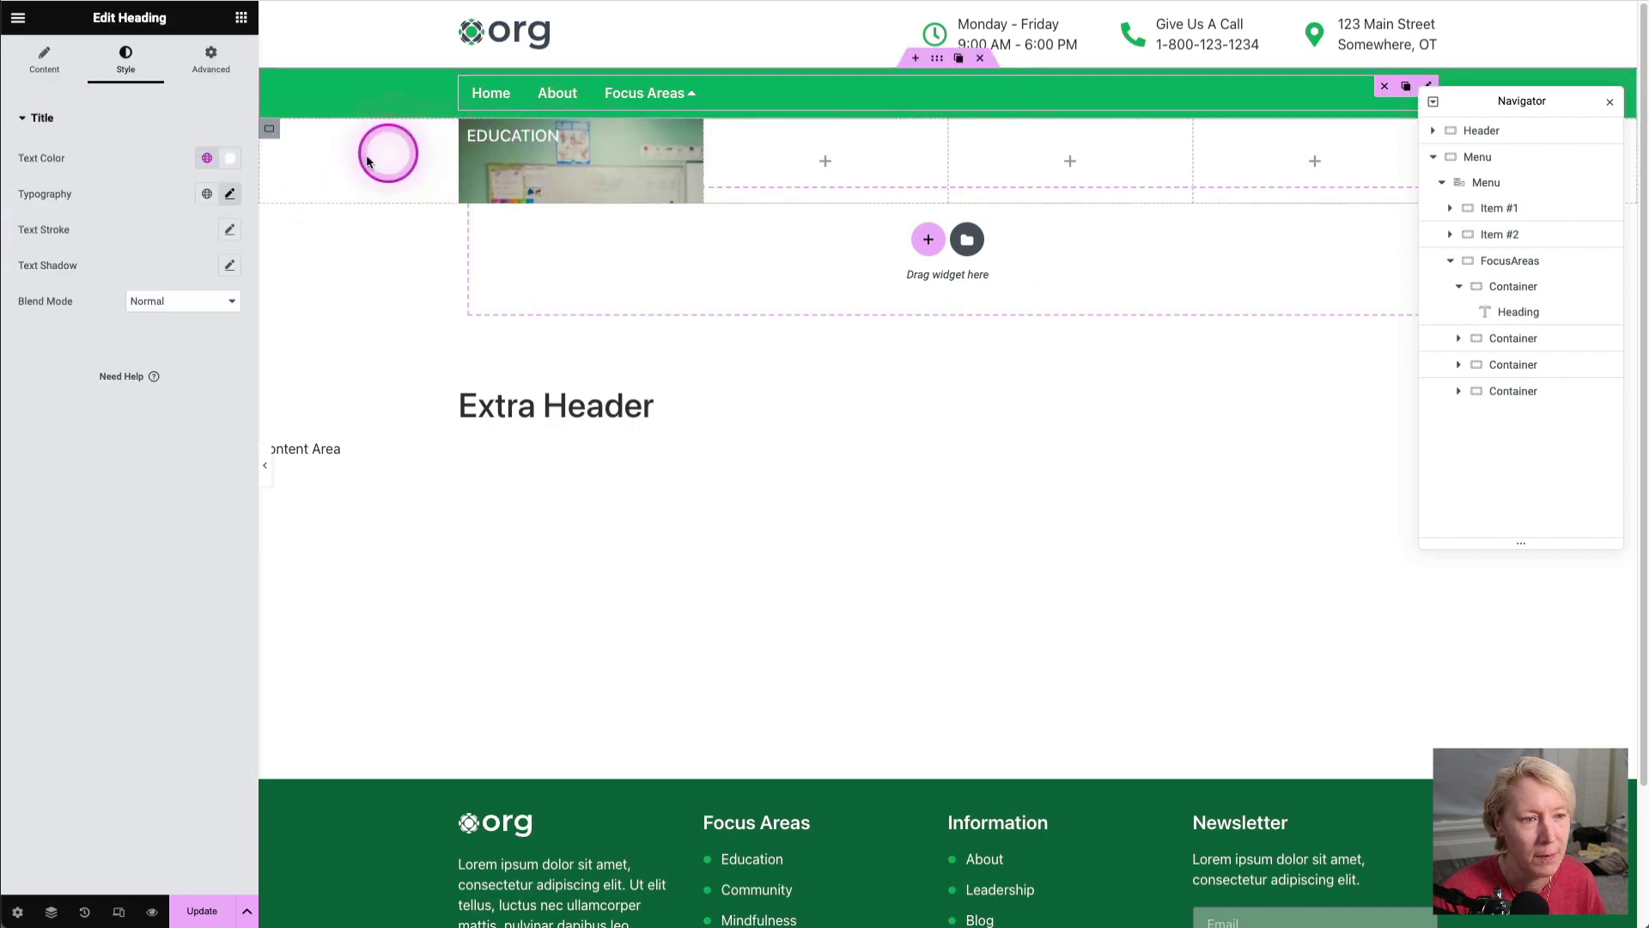
{"action": "left_click", "coordinate": [235, 197]}
{"action": "left_click", "coordinate": [155, 362]}
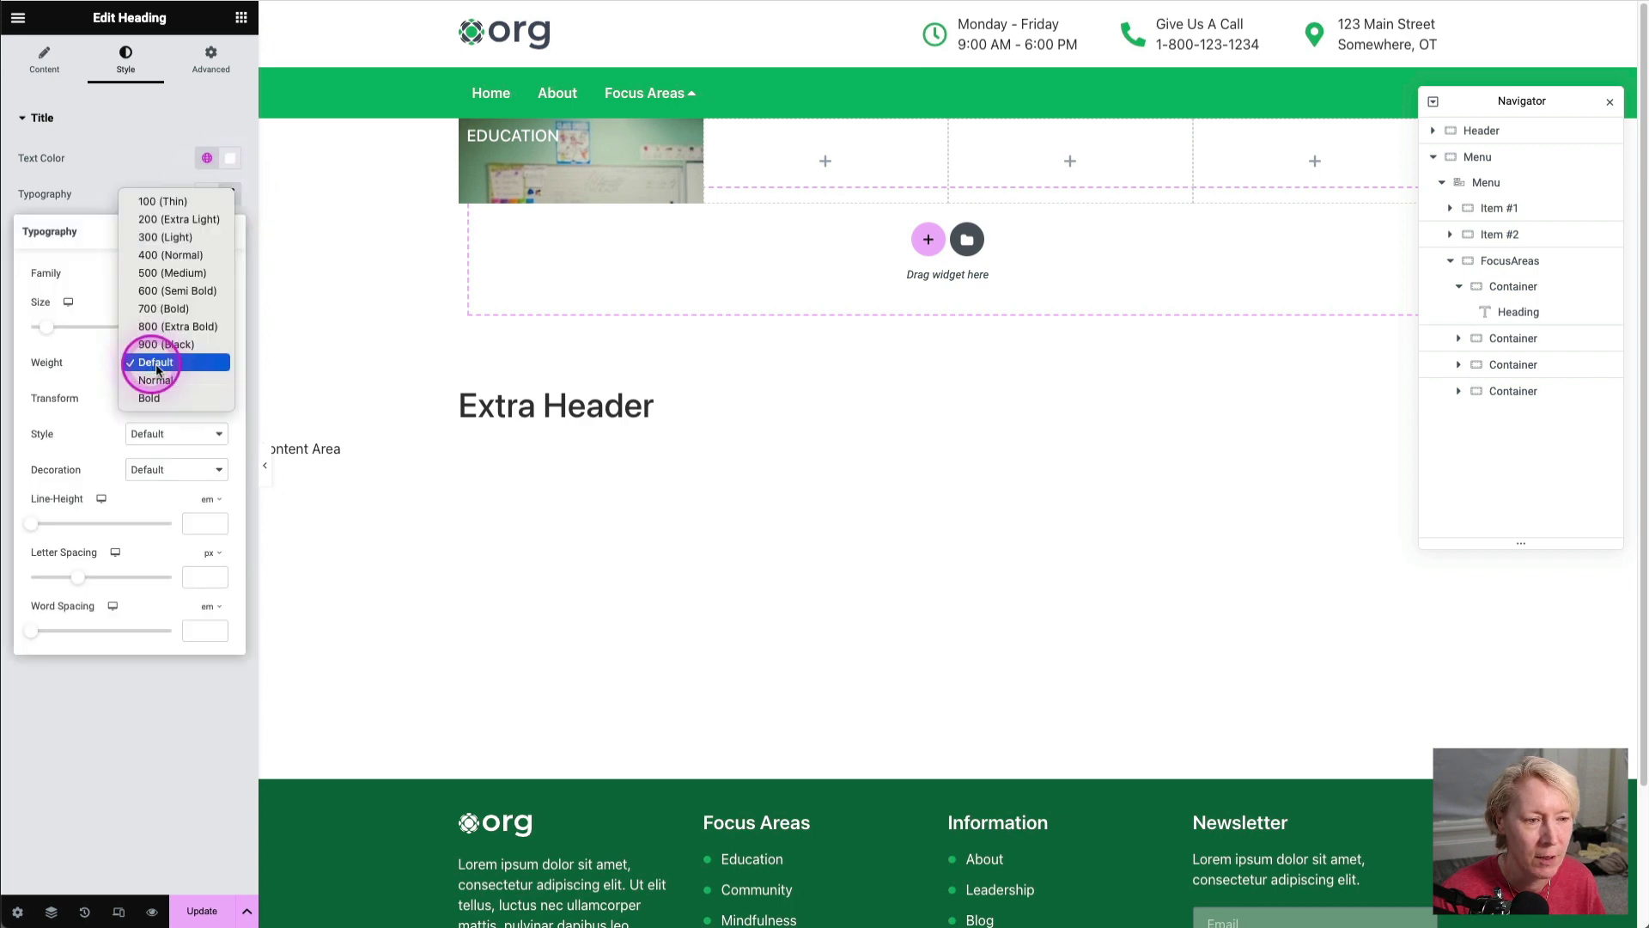
{"action": "left_click", "coordinate": [176, 291]}
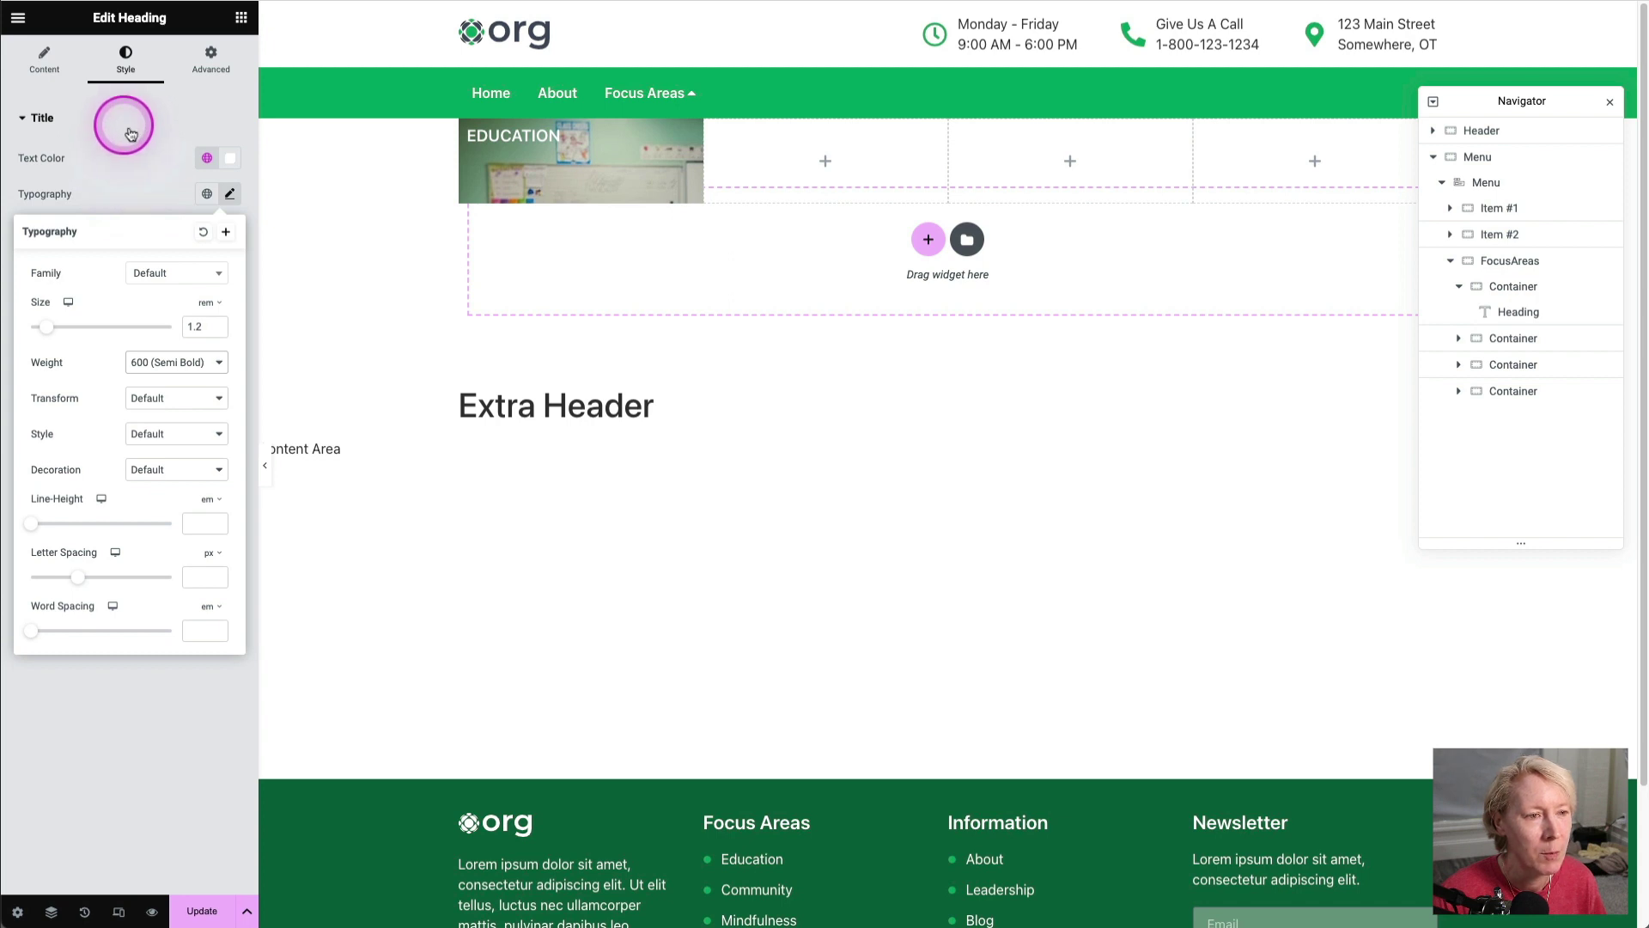
{"action": "left_click", "coordinate": [126, 65]}
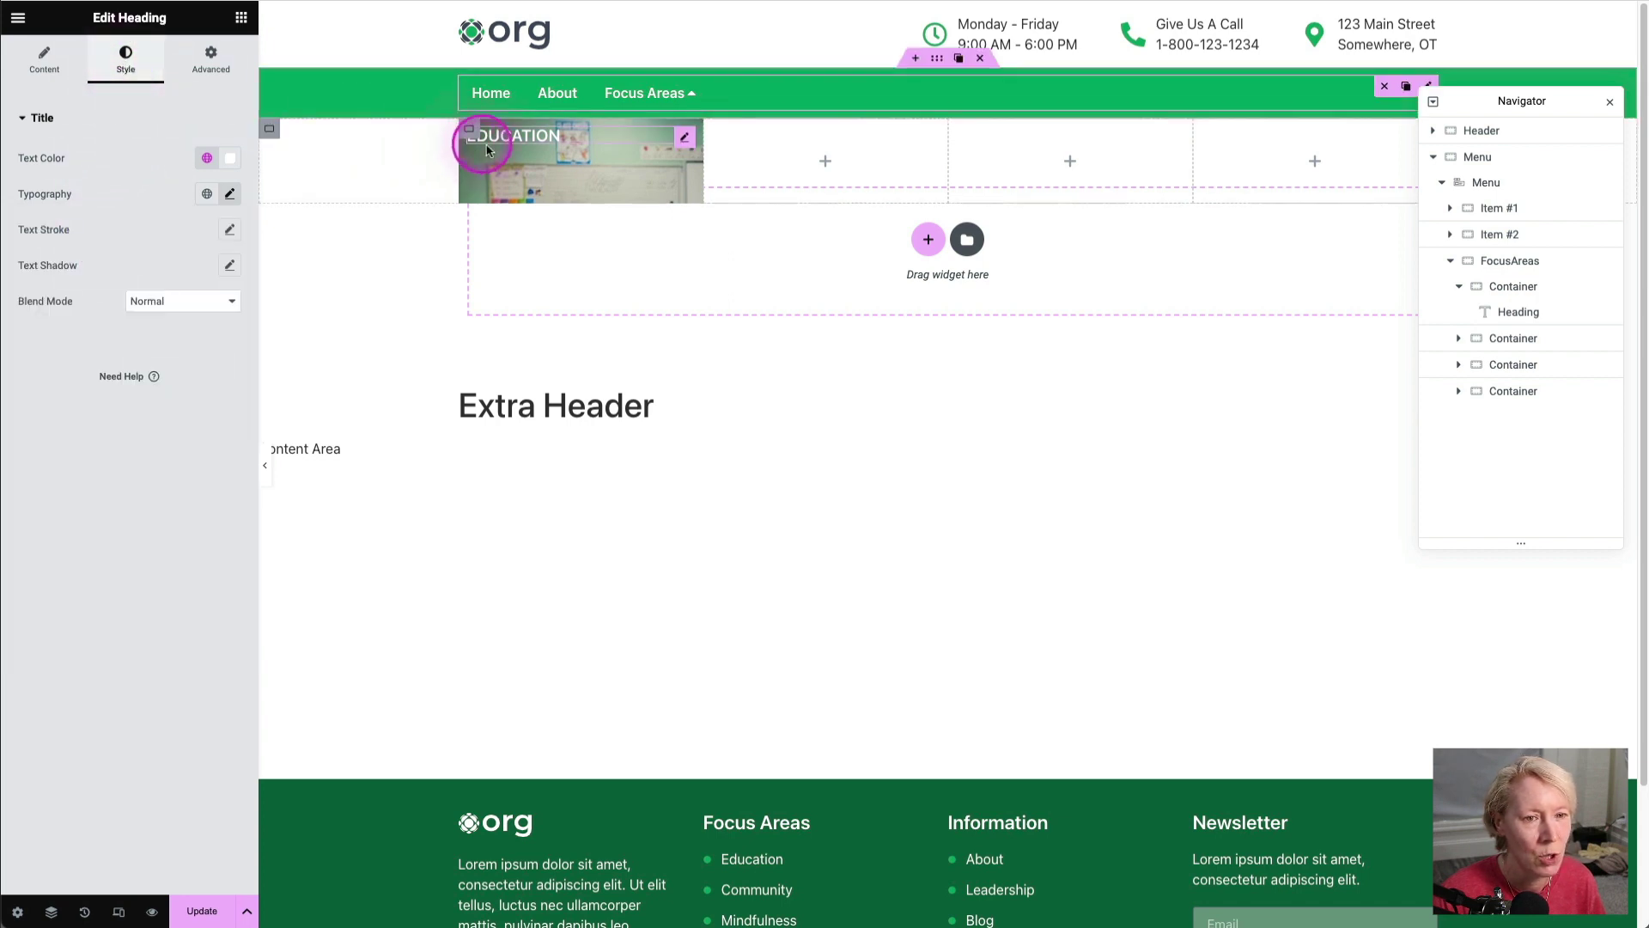
{"action": "right_click", "coordinate": [520, 155]}
{"action": "left_click", "coordinate": [509, 160]}
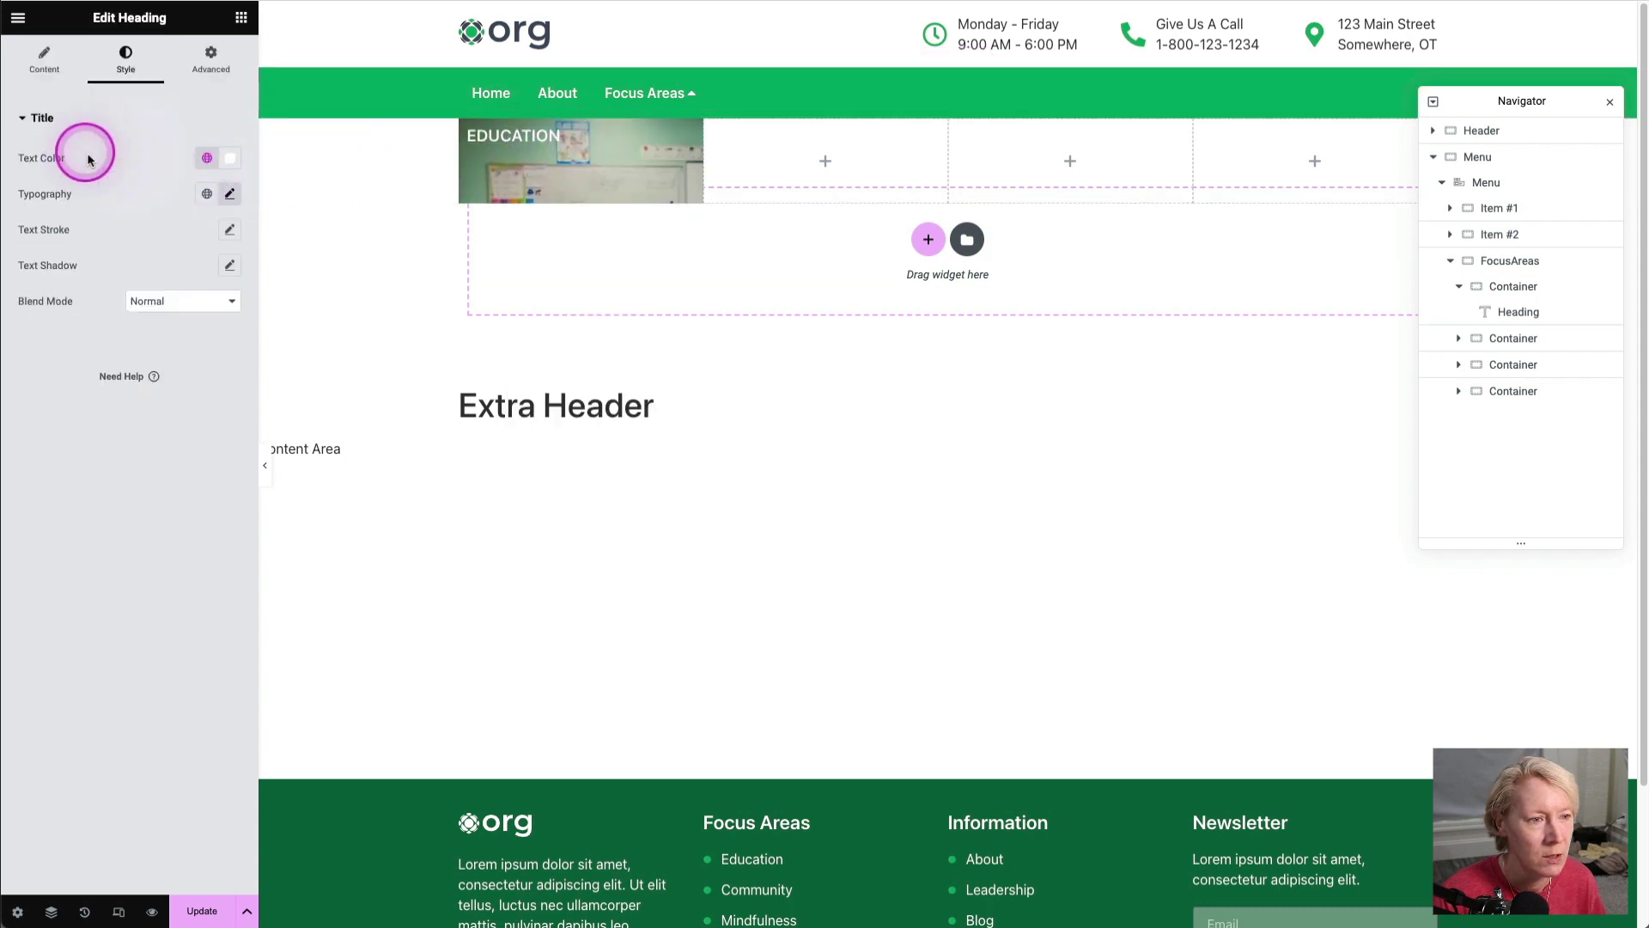
Step: Add a black text shadow with blur 3 to the EDUCATION heading and update the template
{"action": "left_click", "coordinate": [226, 265]}
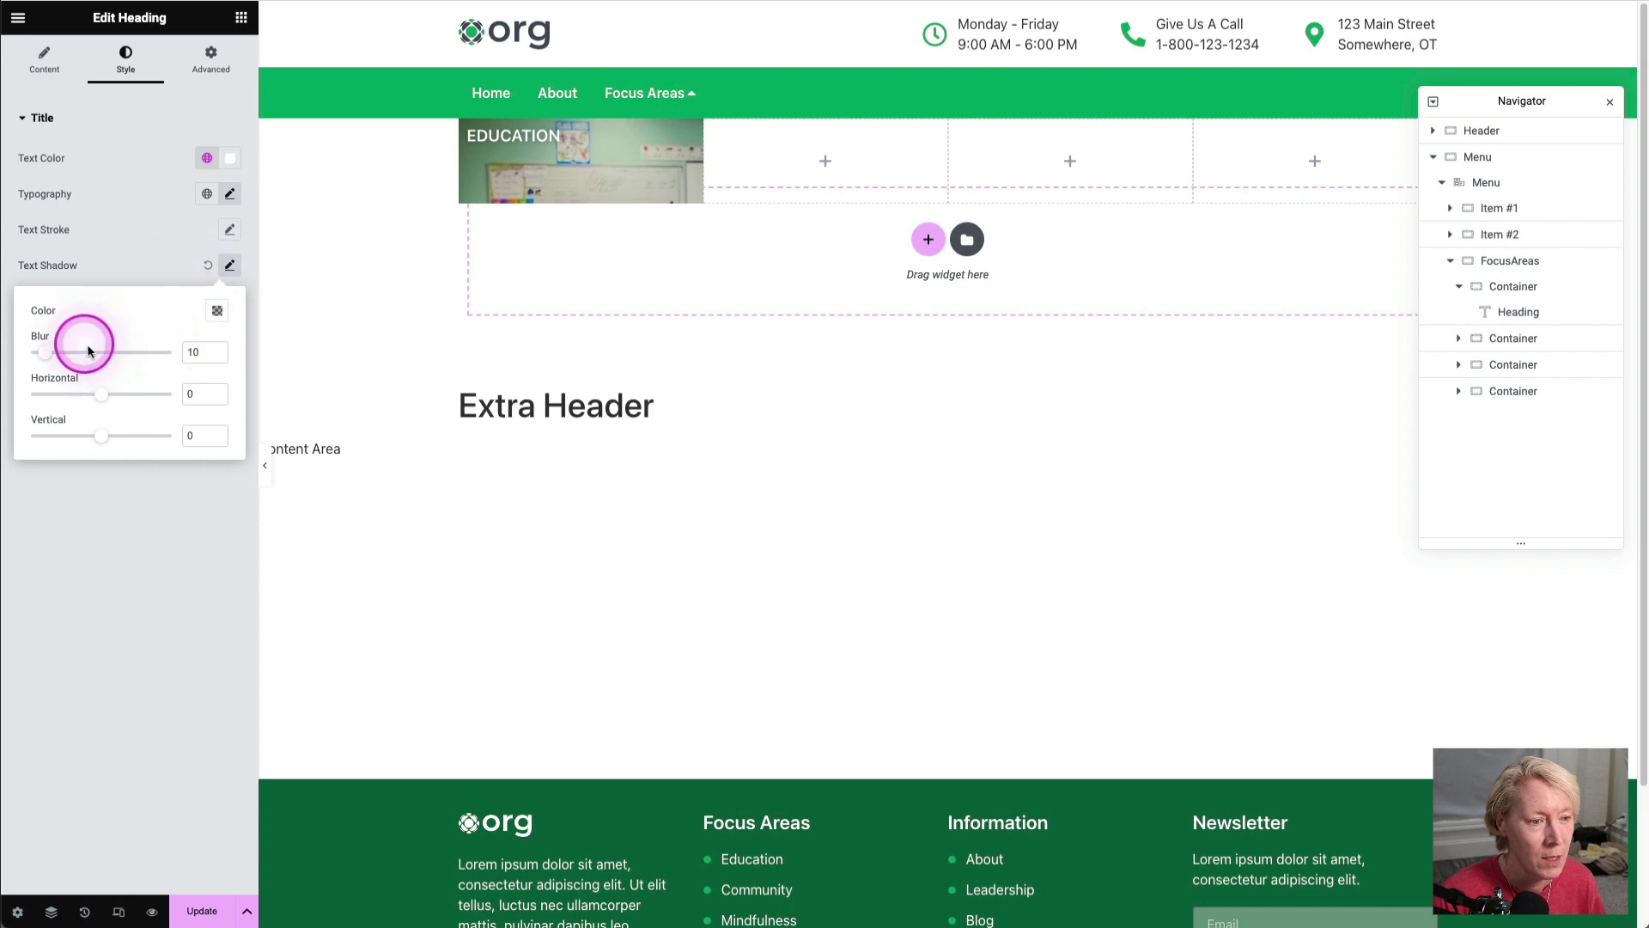
{"action": "left_click_drag", "start_coordinate": [86, 352], "coordinate": [50, 359]}
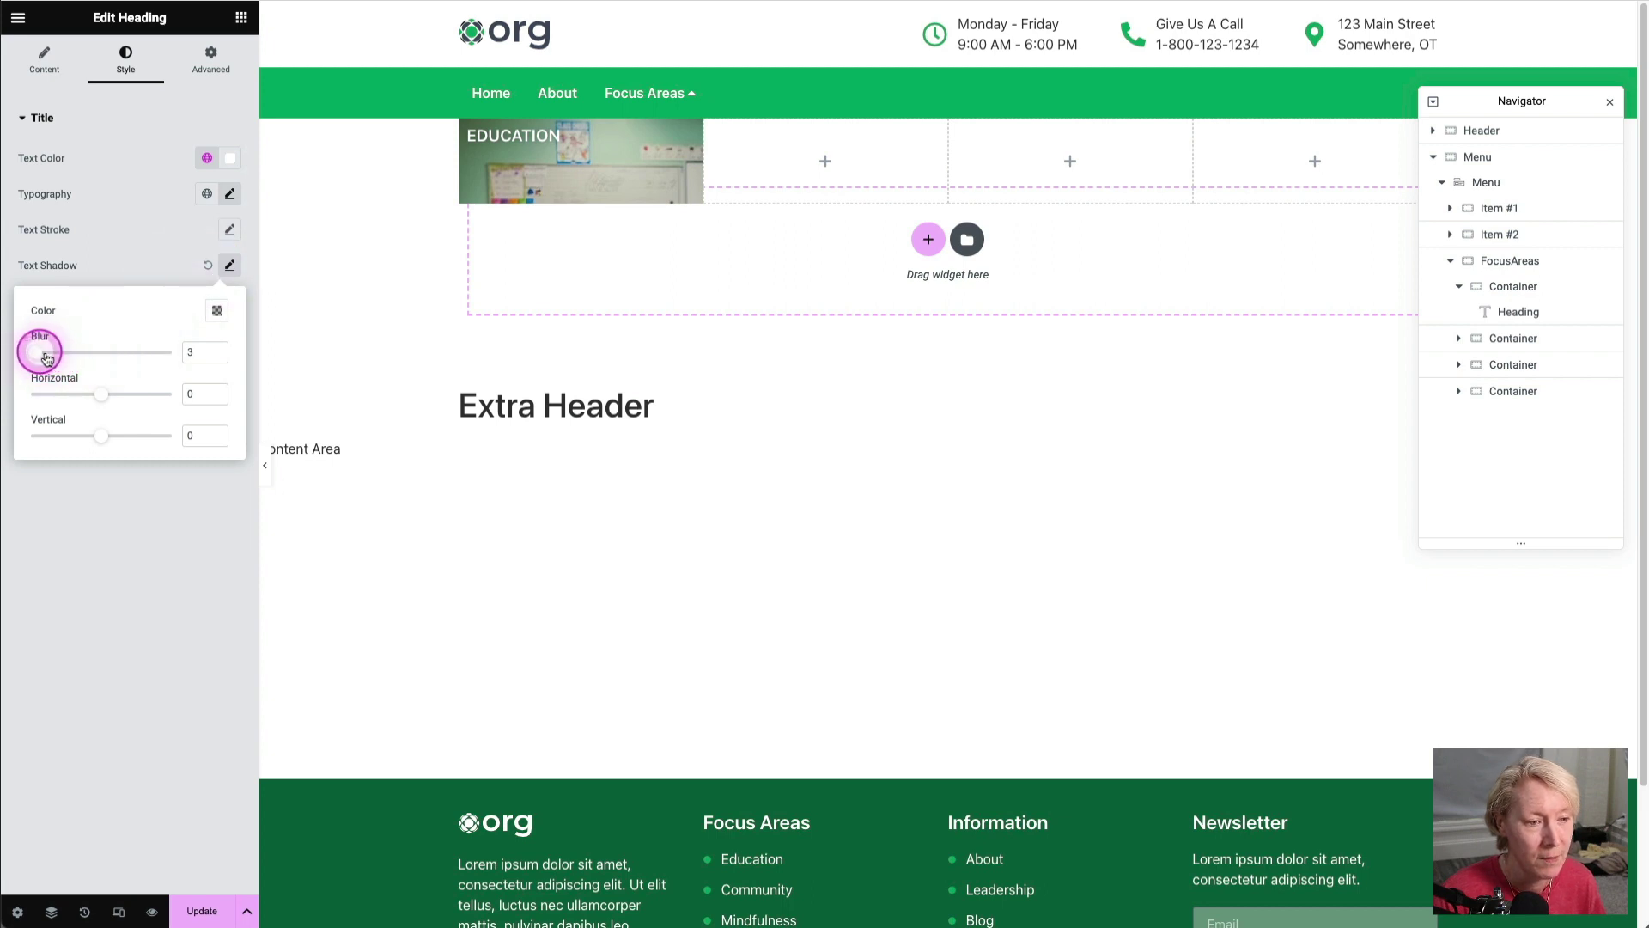
{"action": "left_click", "coordinate": [217, 311]}
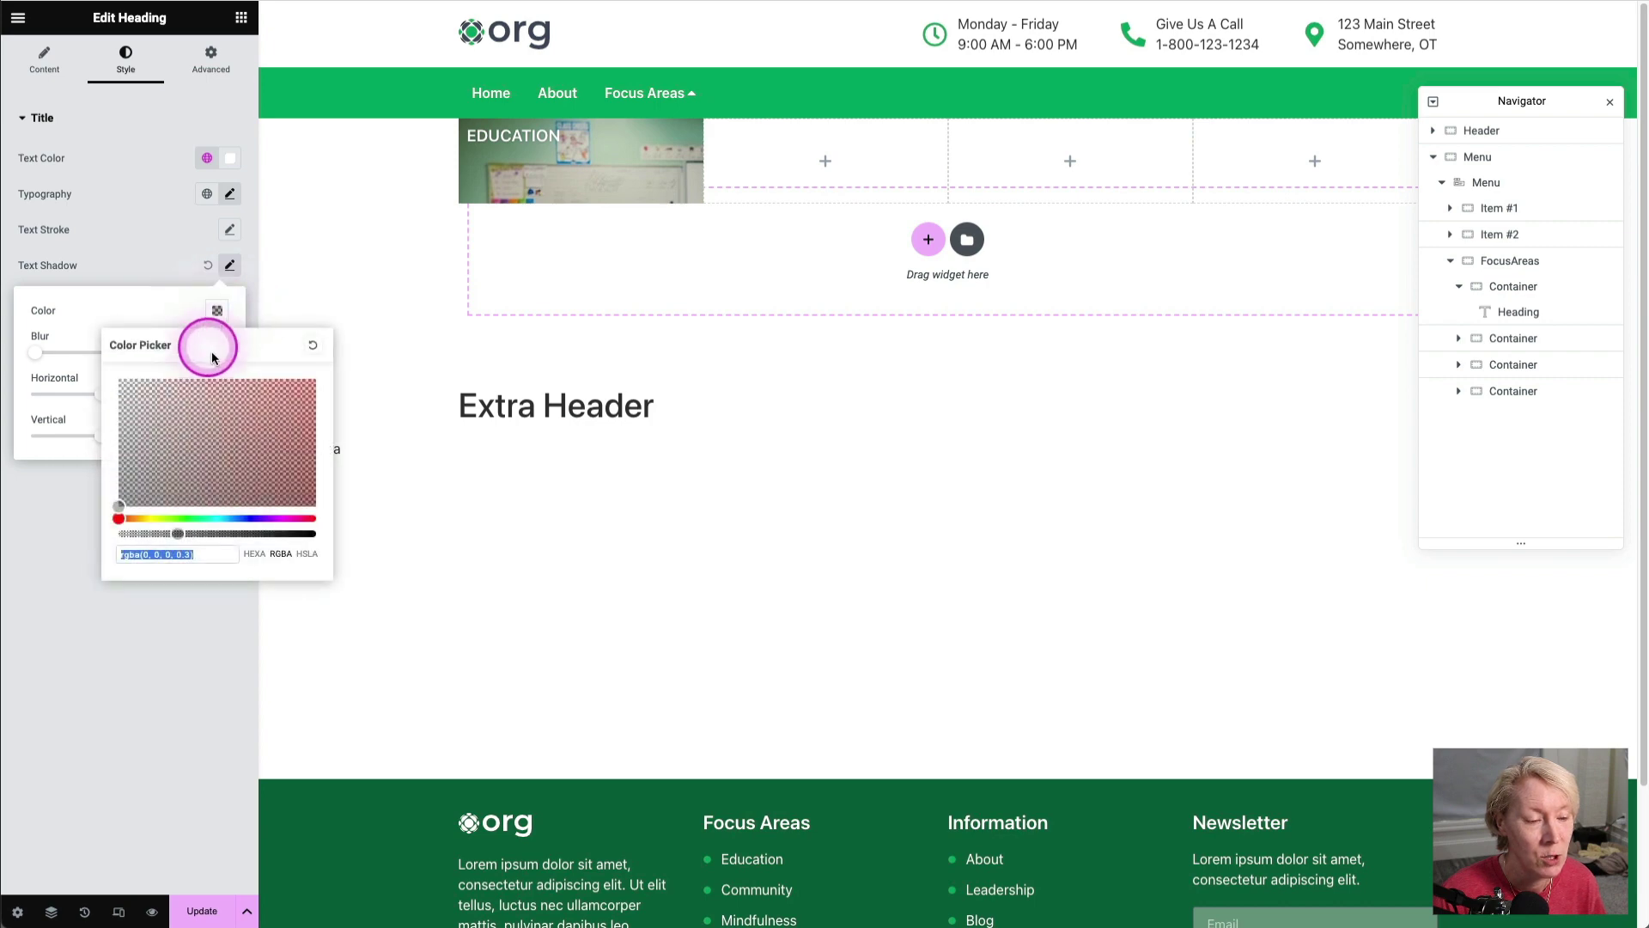
{"action": "left_click_drag", "start_coordinate": [172, 533], "coordinate": [332, 537]}
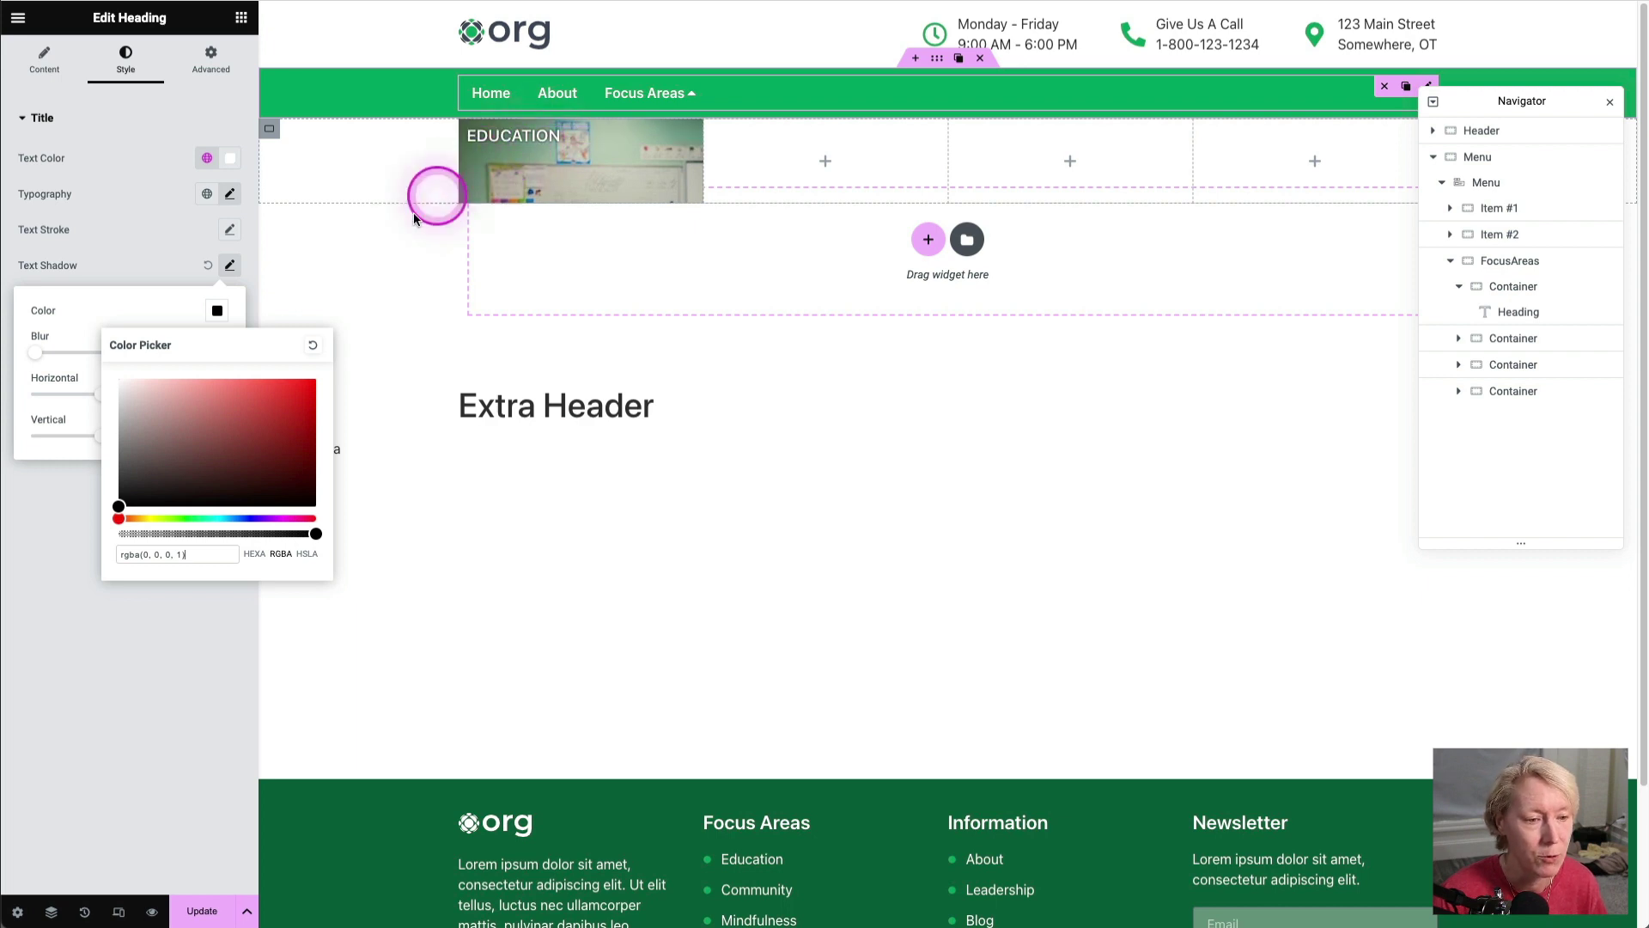
{"action": "left_click", "coordinate": [133, 309]}
{"action": "left_click", "coordinate": [204, 816]}
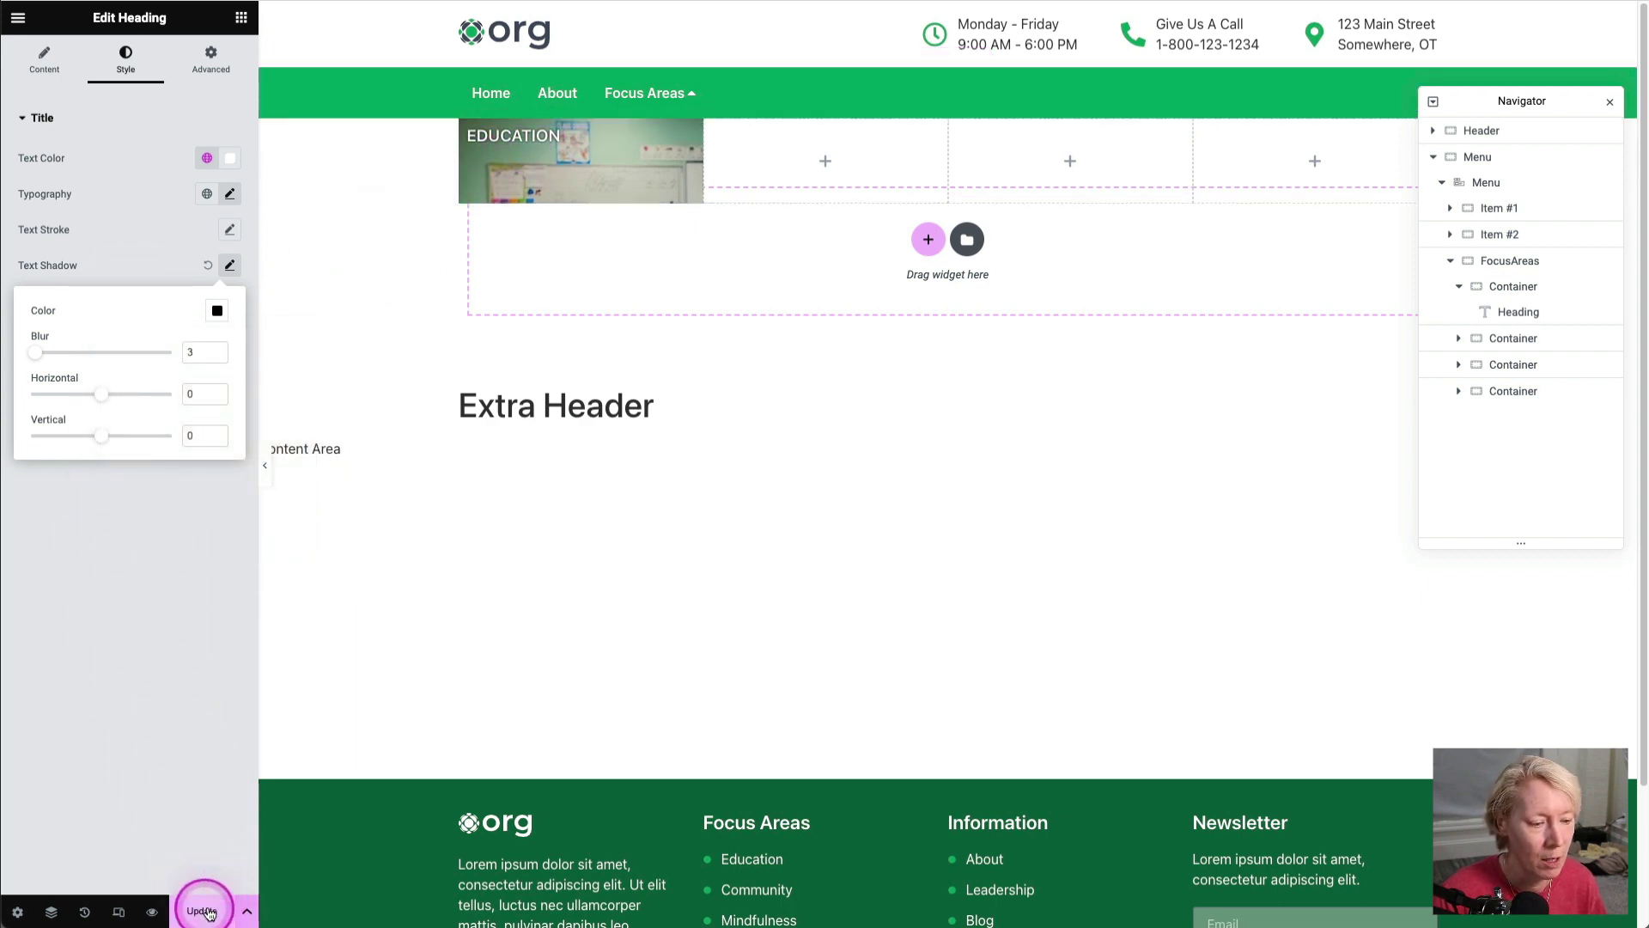
{"action": "left_click", "coordinate": [206, 911]}
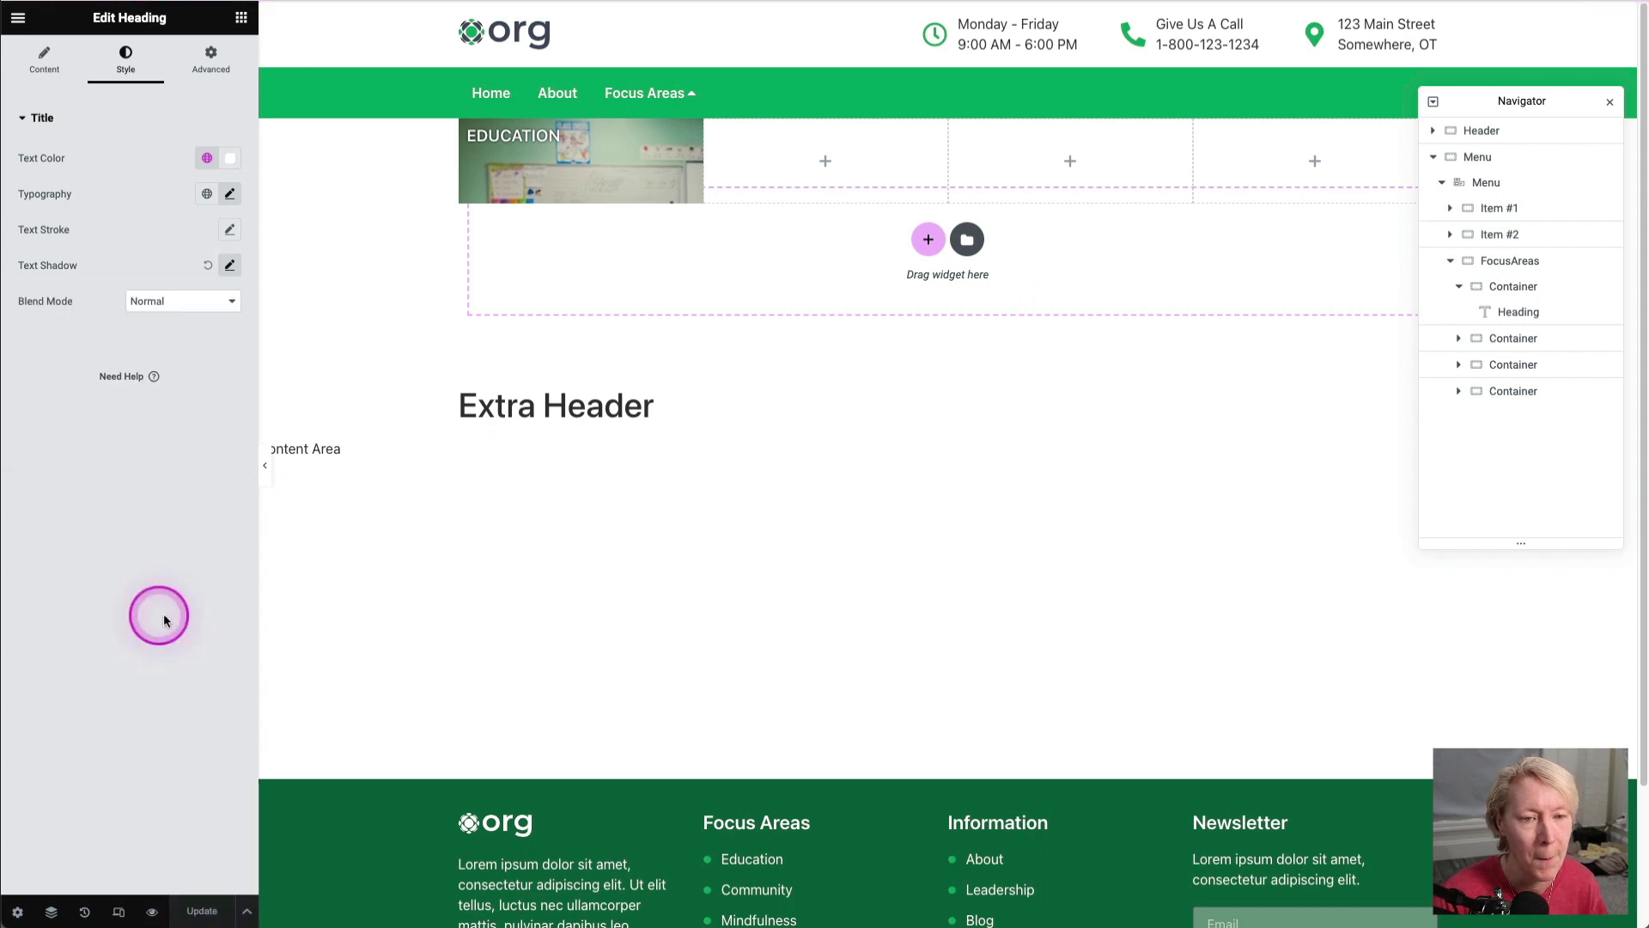
Step: Set the Education container's classroom background image to Center Center position and Cover display size
{"action": "left_click", "coordinate": [597, 177]}
{"action": "left_click", "coordinate": [471, 129]}
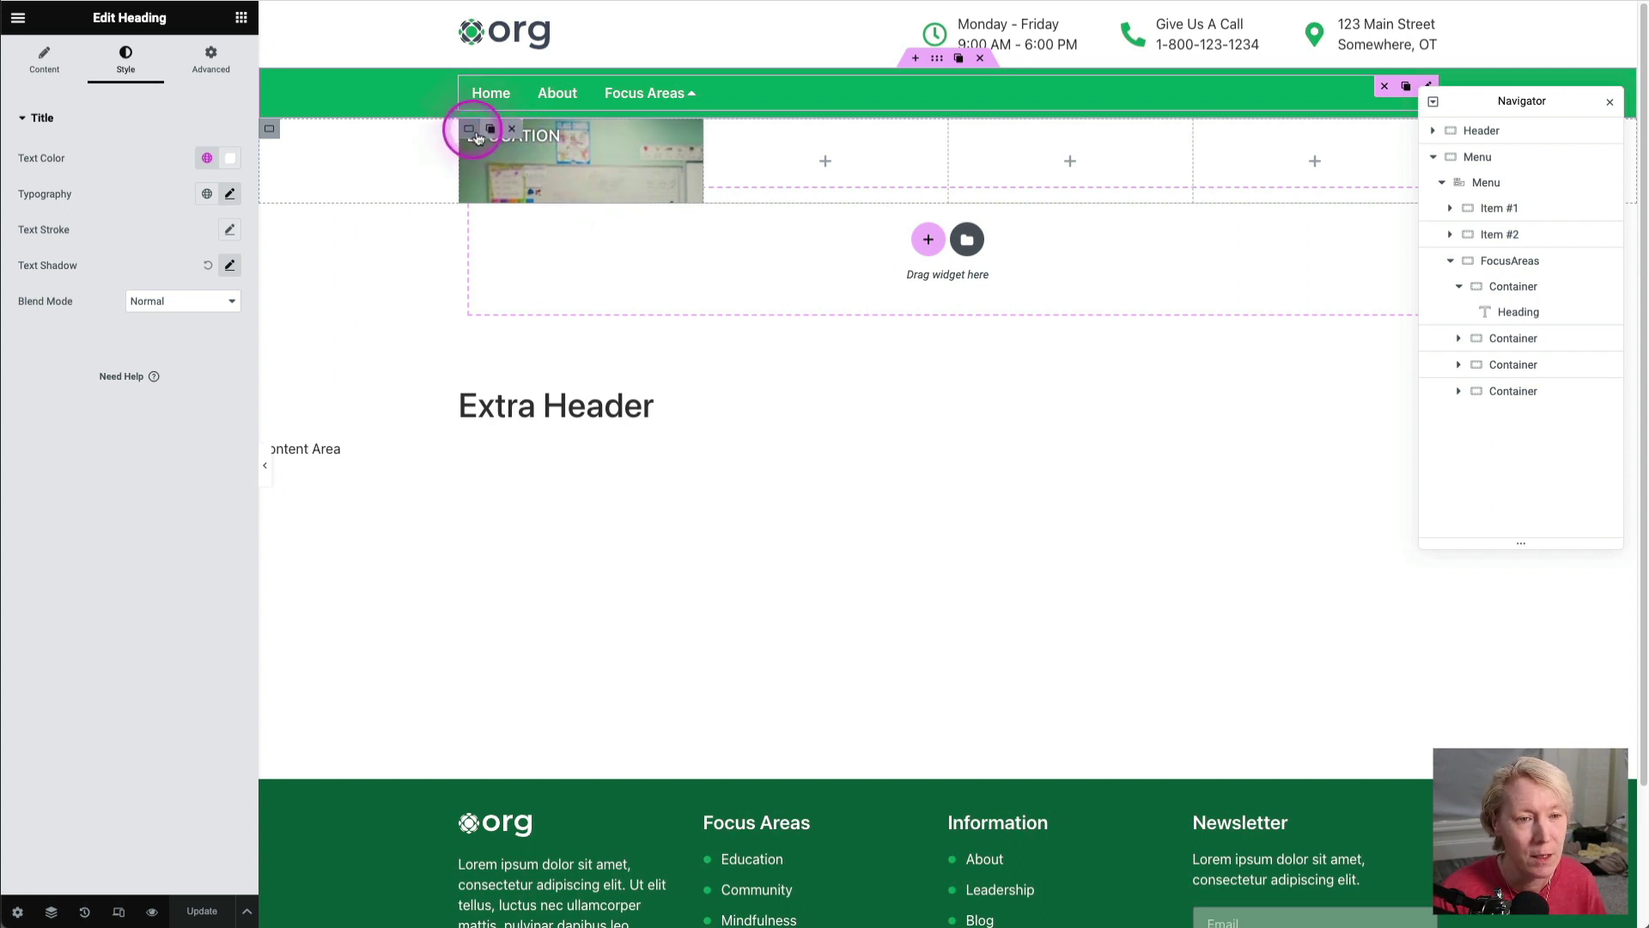
{"action": "right_click", "coordinate": [475, 137]}
{"action": "left_click", "coordinate": [508, 140]}
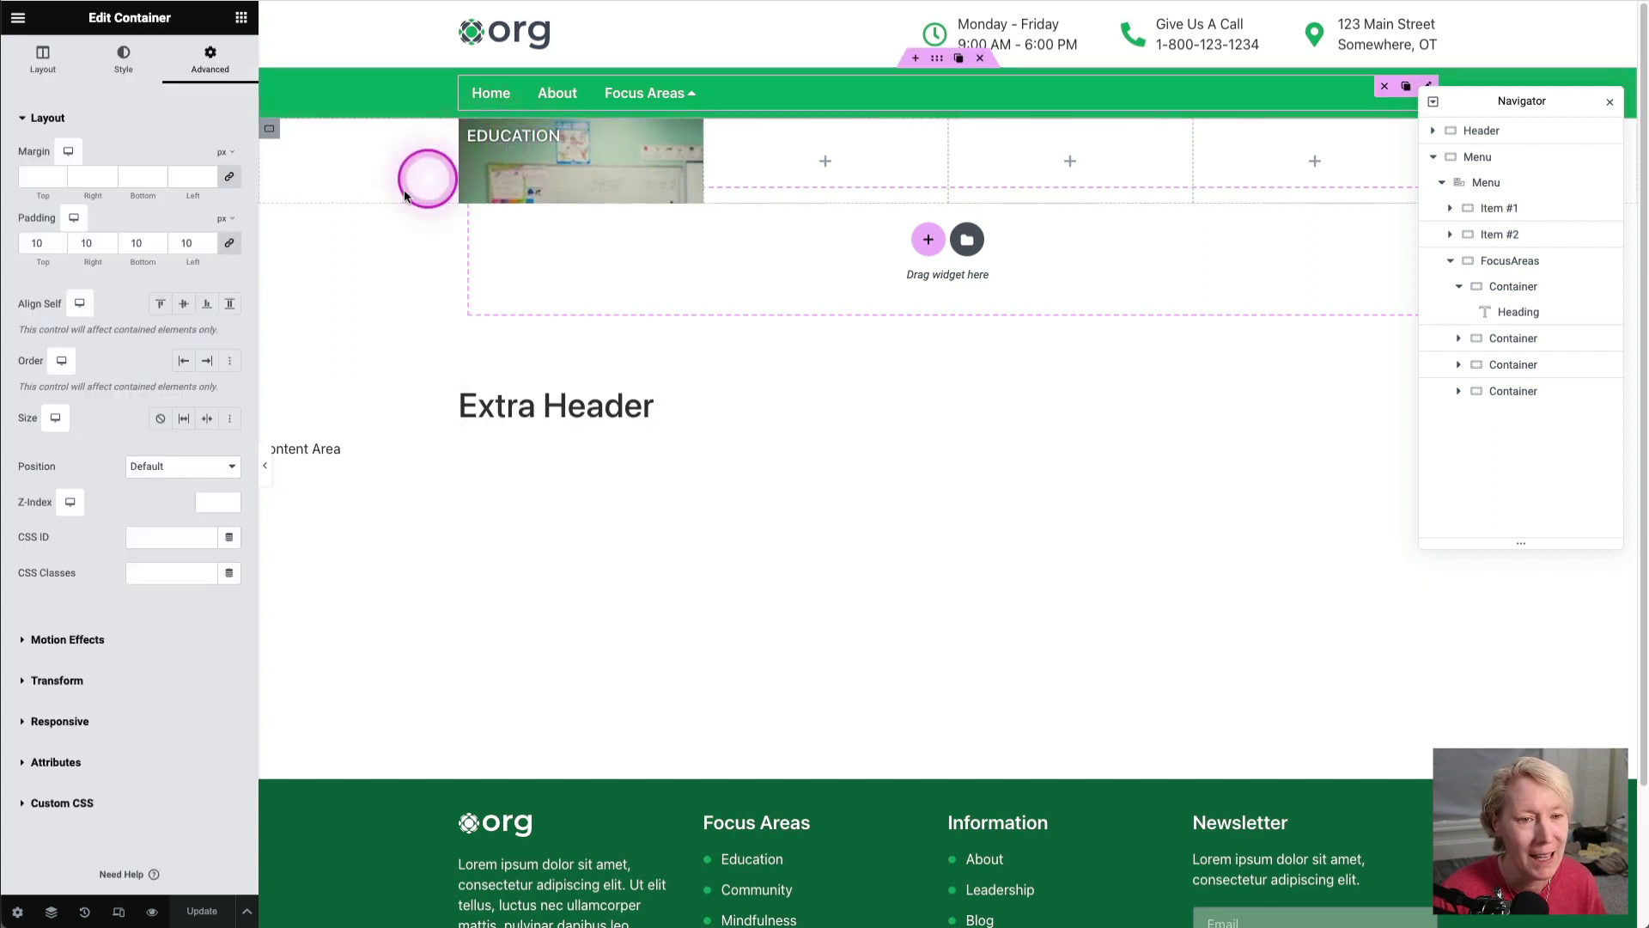
{"action": "left_click", "coordinate": [123, 58]}
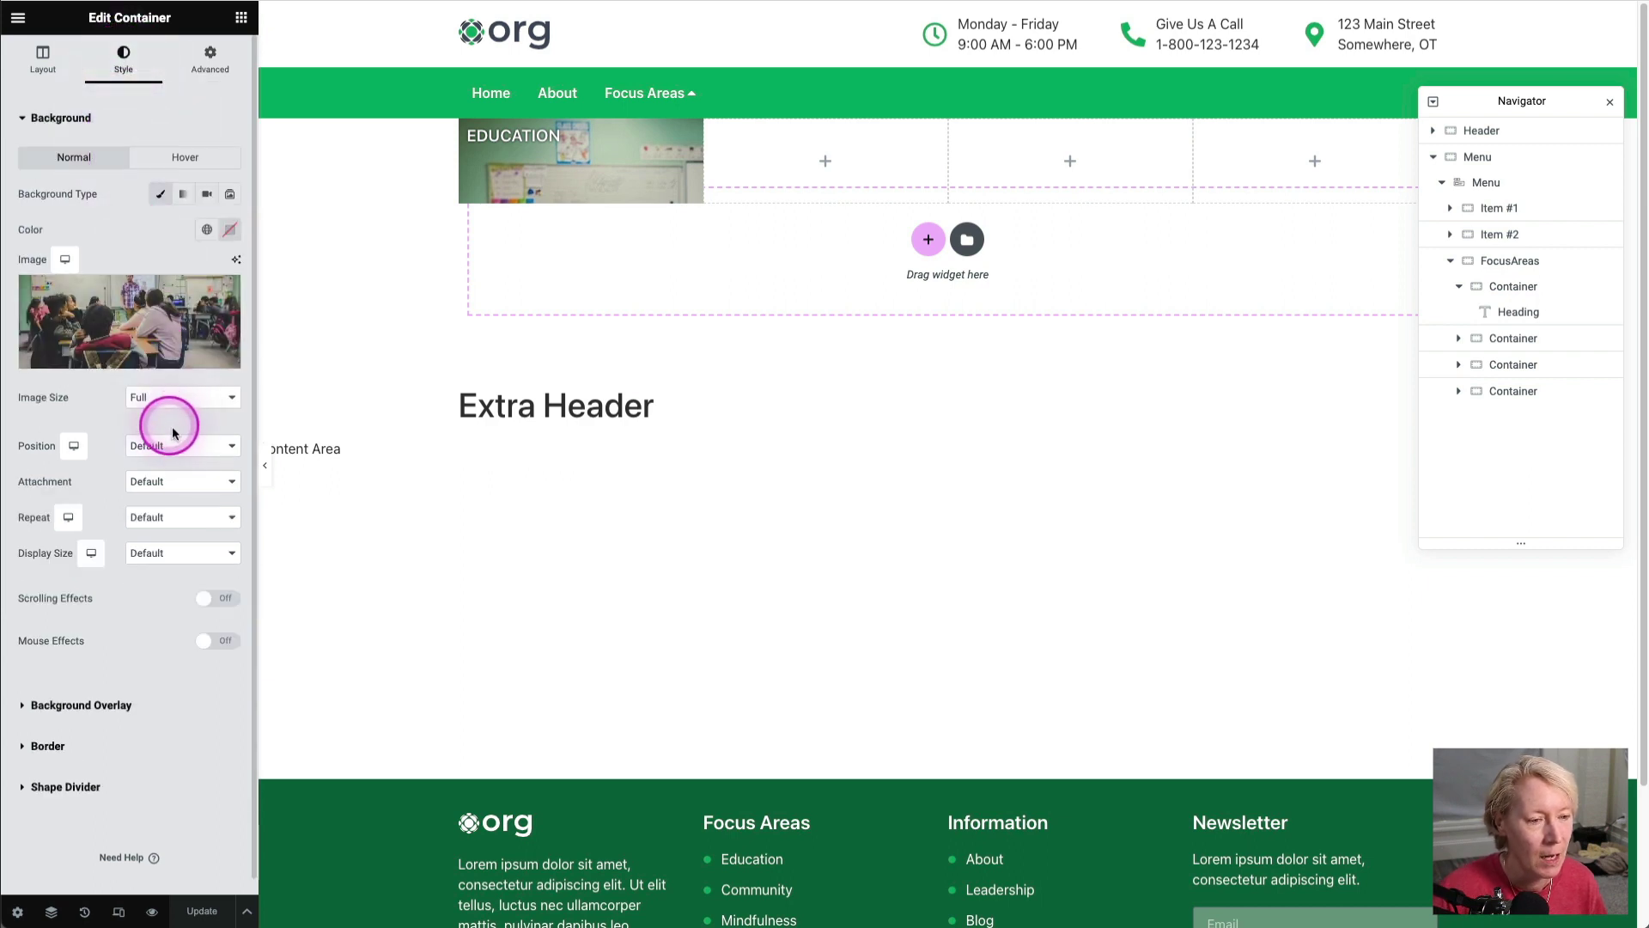
{"action": "left_click", "coordinate": [172, 448]}
{"action": "left_click", "coordinate": [172, 464]}
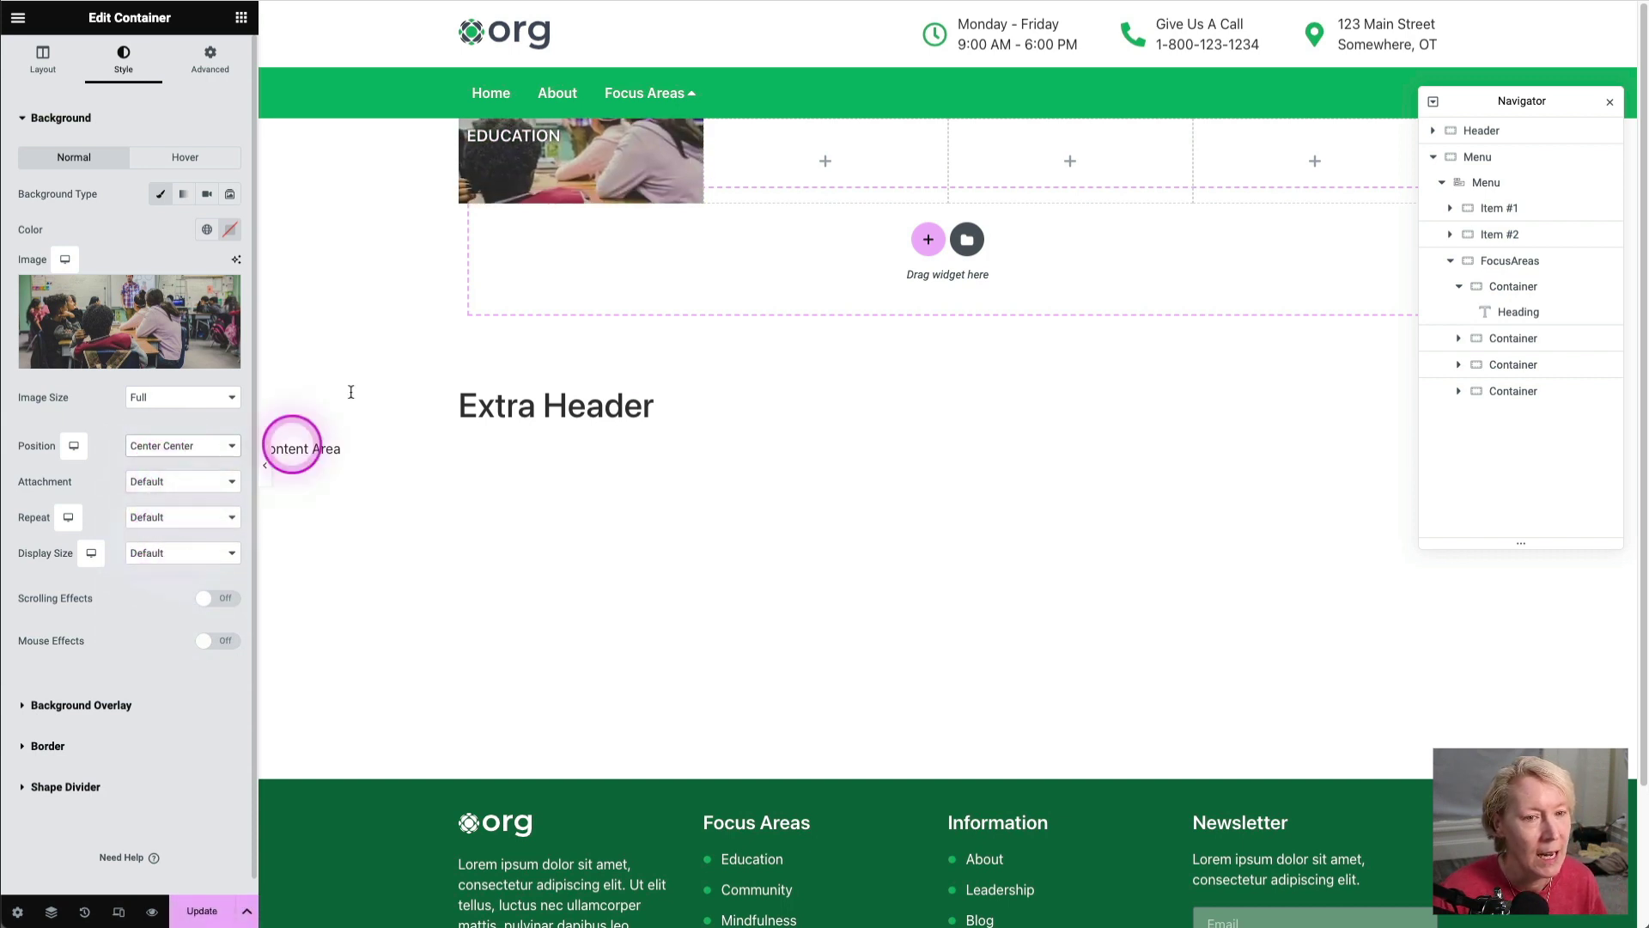
{"action": "left_click", "coordinate": [161, 555]}
{"action": "left_click", "coordinate": [168, 589]}
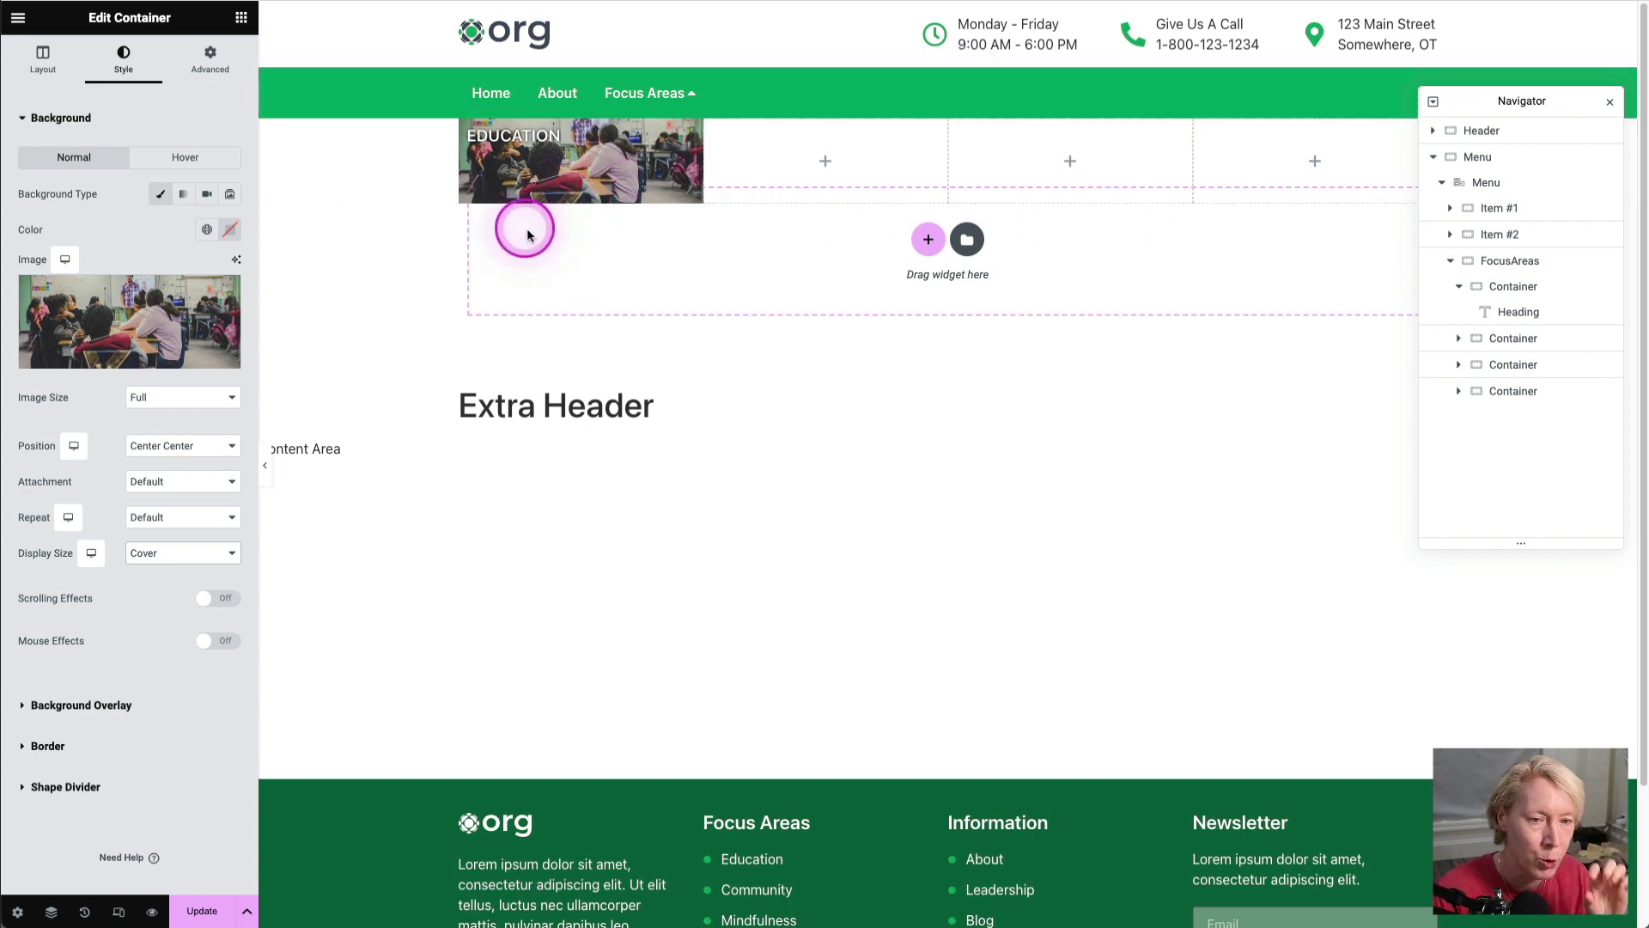
Step: Give the Education container a 150 px minimum height, Column direction, Start alignment and space-between justification
{"action": "left_click", "coordinate": [41, 66]}
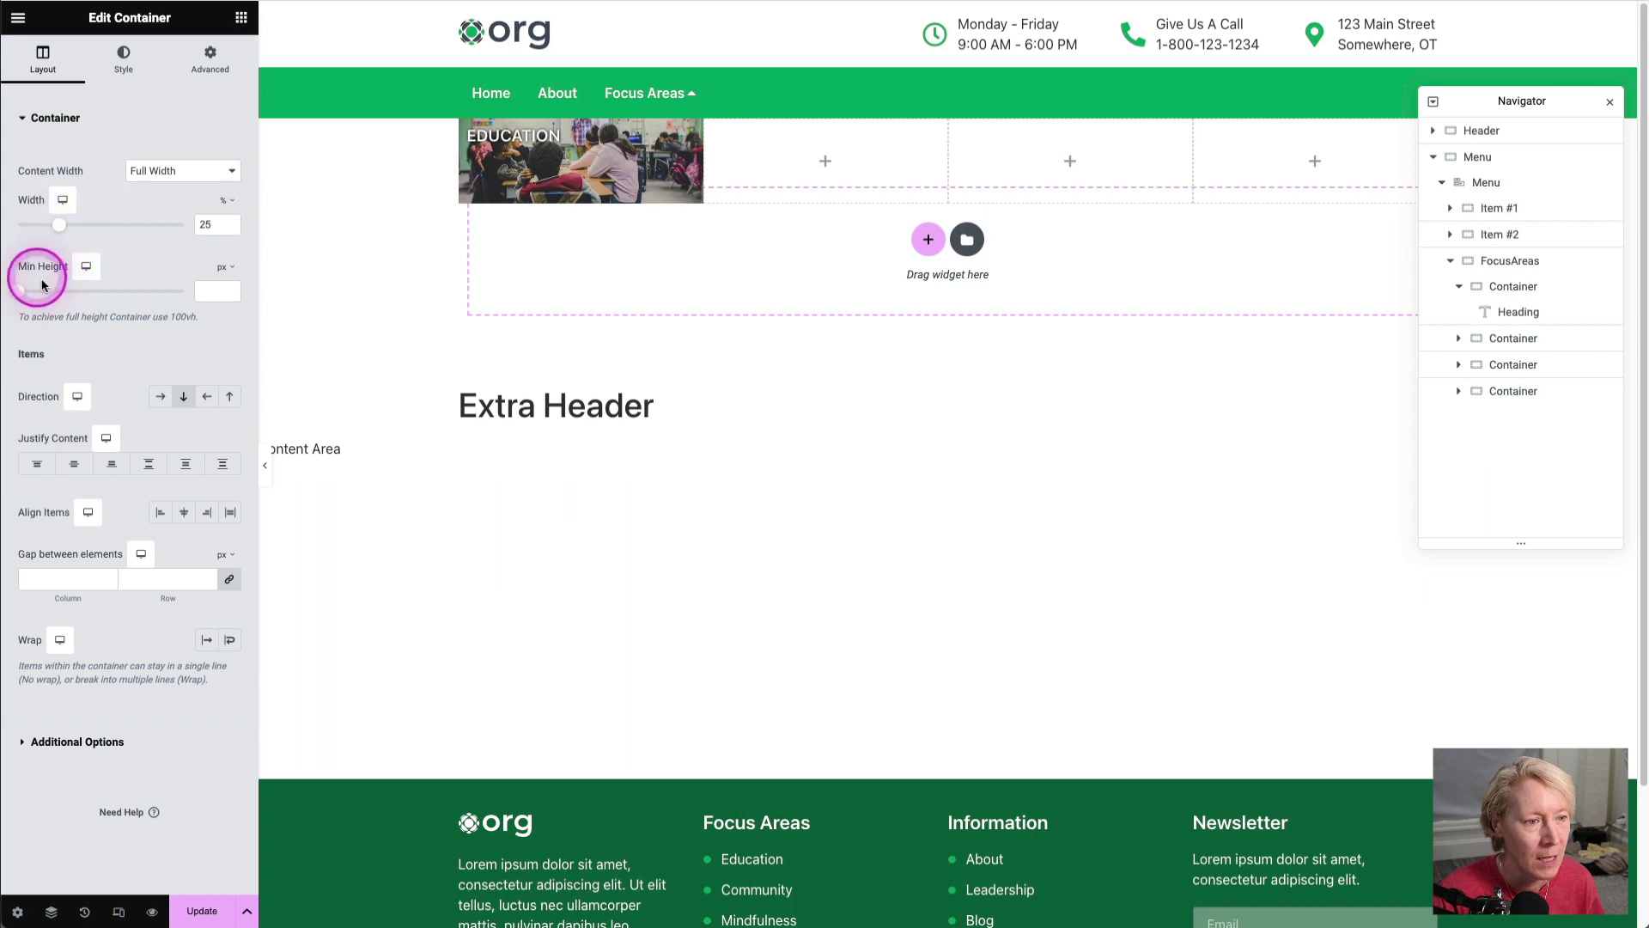
{"action": "mouse_move", "coordinate": [42, 286]}
{"action": "left_mouse_down"}
{"action": "mouse_move", "coordinate": [21, 292]}
{"action": "mouse_move", "coordinate": [43, 300]}
{"action": "left_mouse_up"}
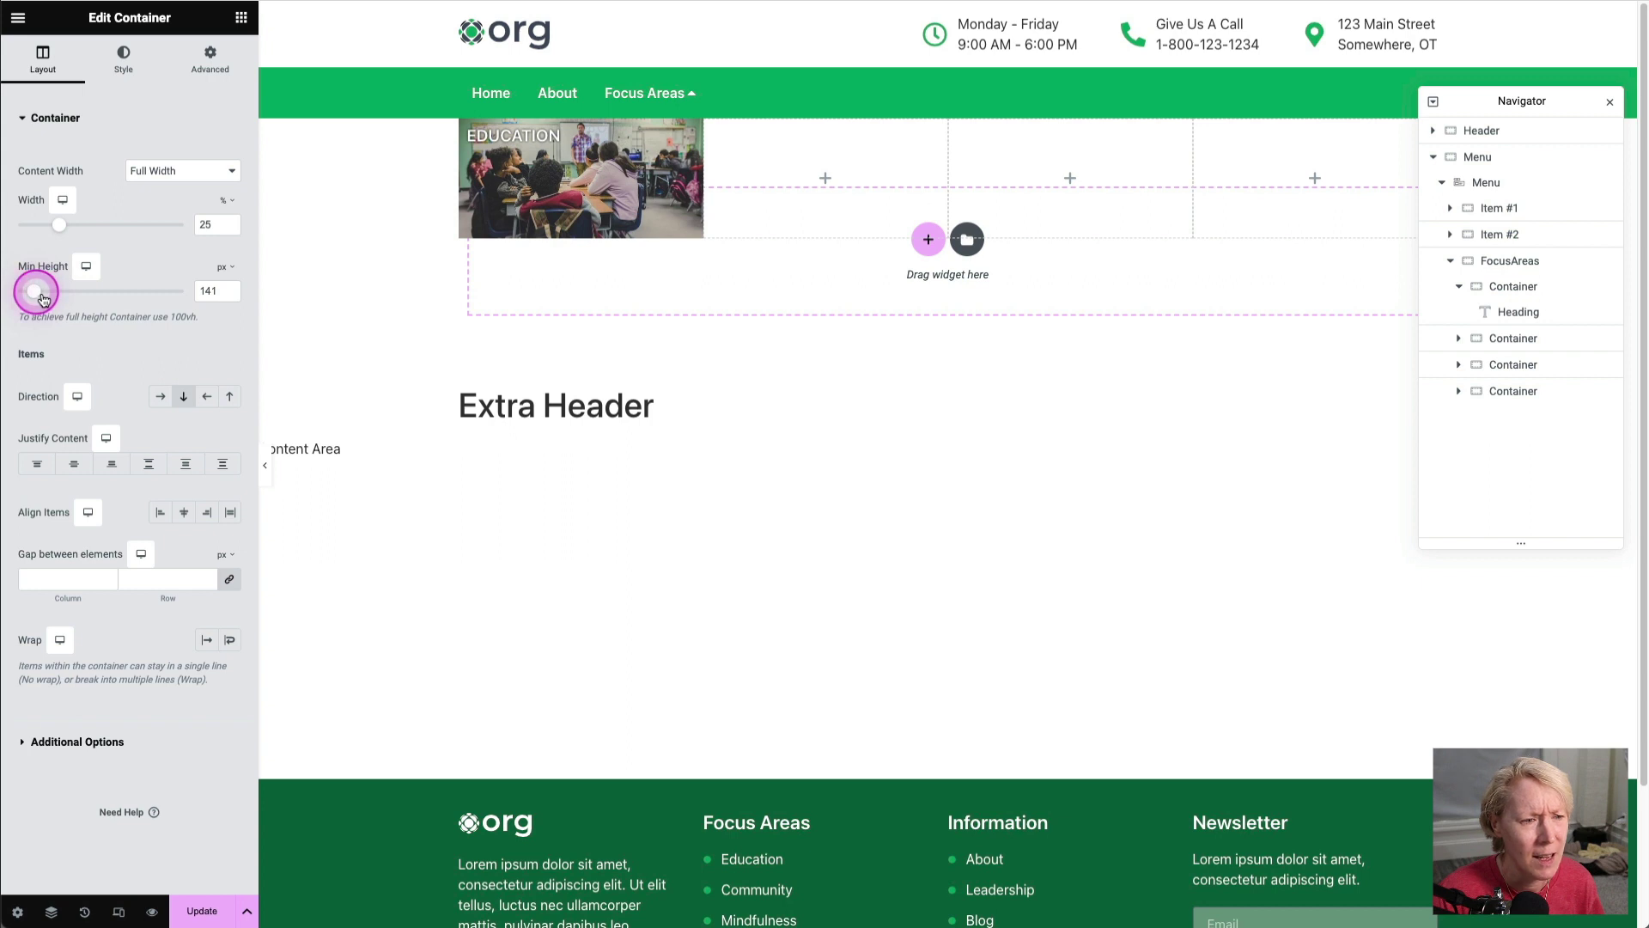
{"action": "left_click_drag", "start_coordinate": [43, 299], "coordinate": [43, 296]}
{"action": "left_click", "coordinate": [229, 290]}
{"action": "left_click", "coordinate": [196, 397]}
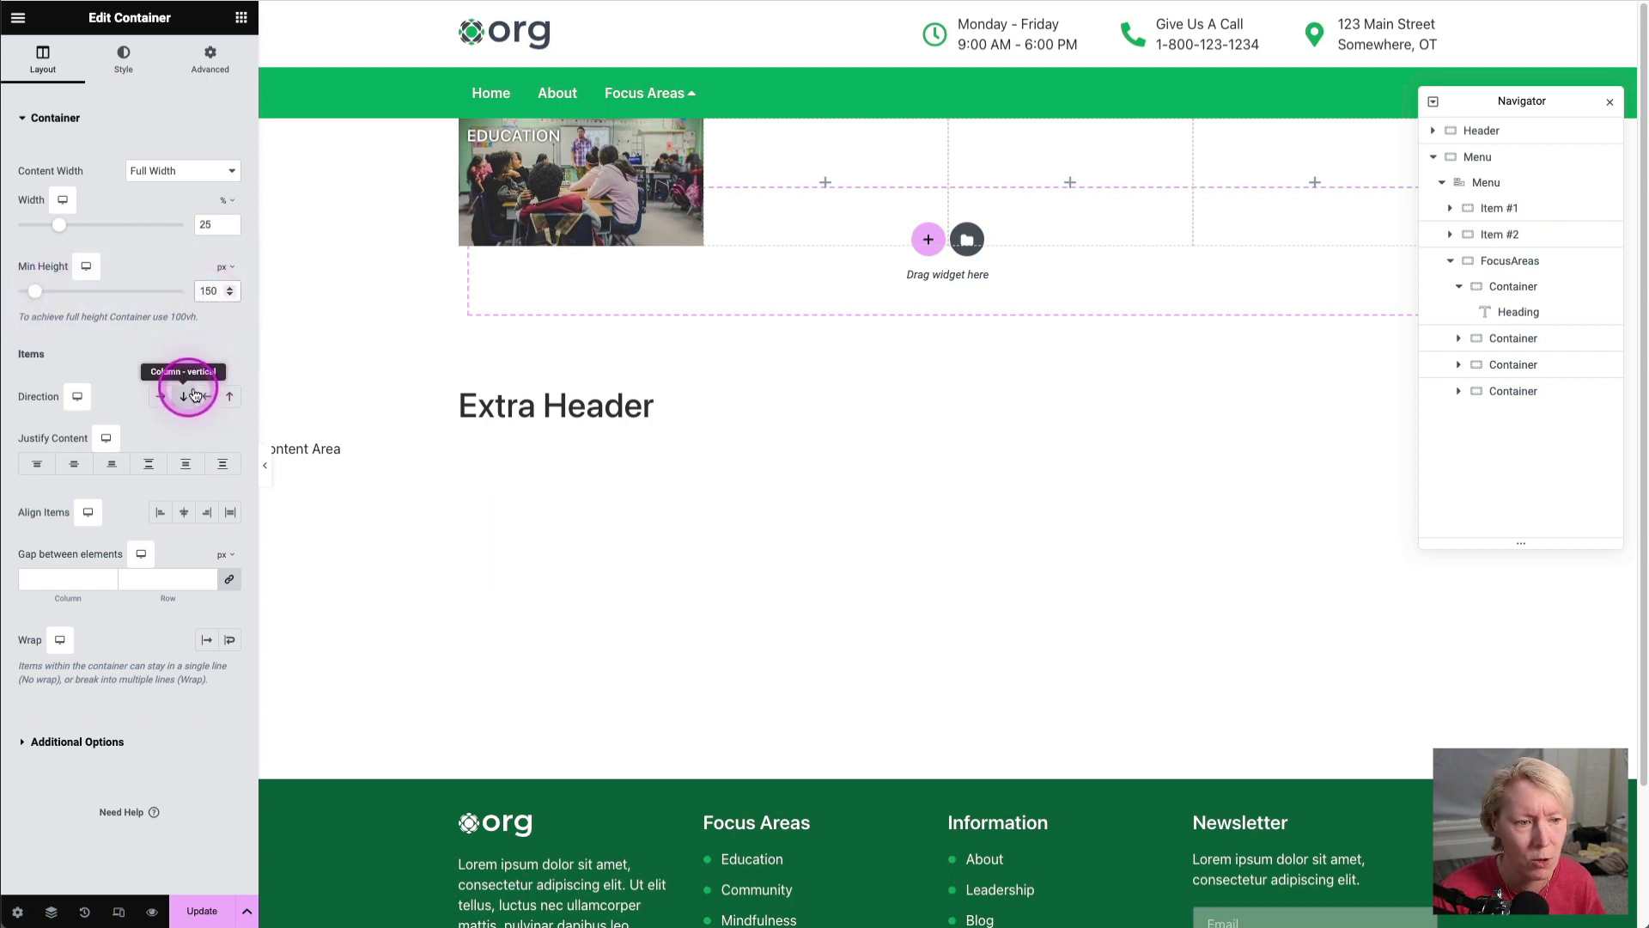
{"action": "left_click", "coordinate": [159, 513]}
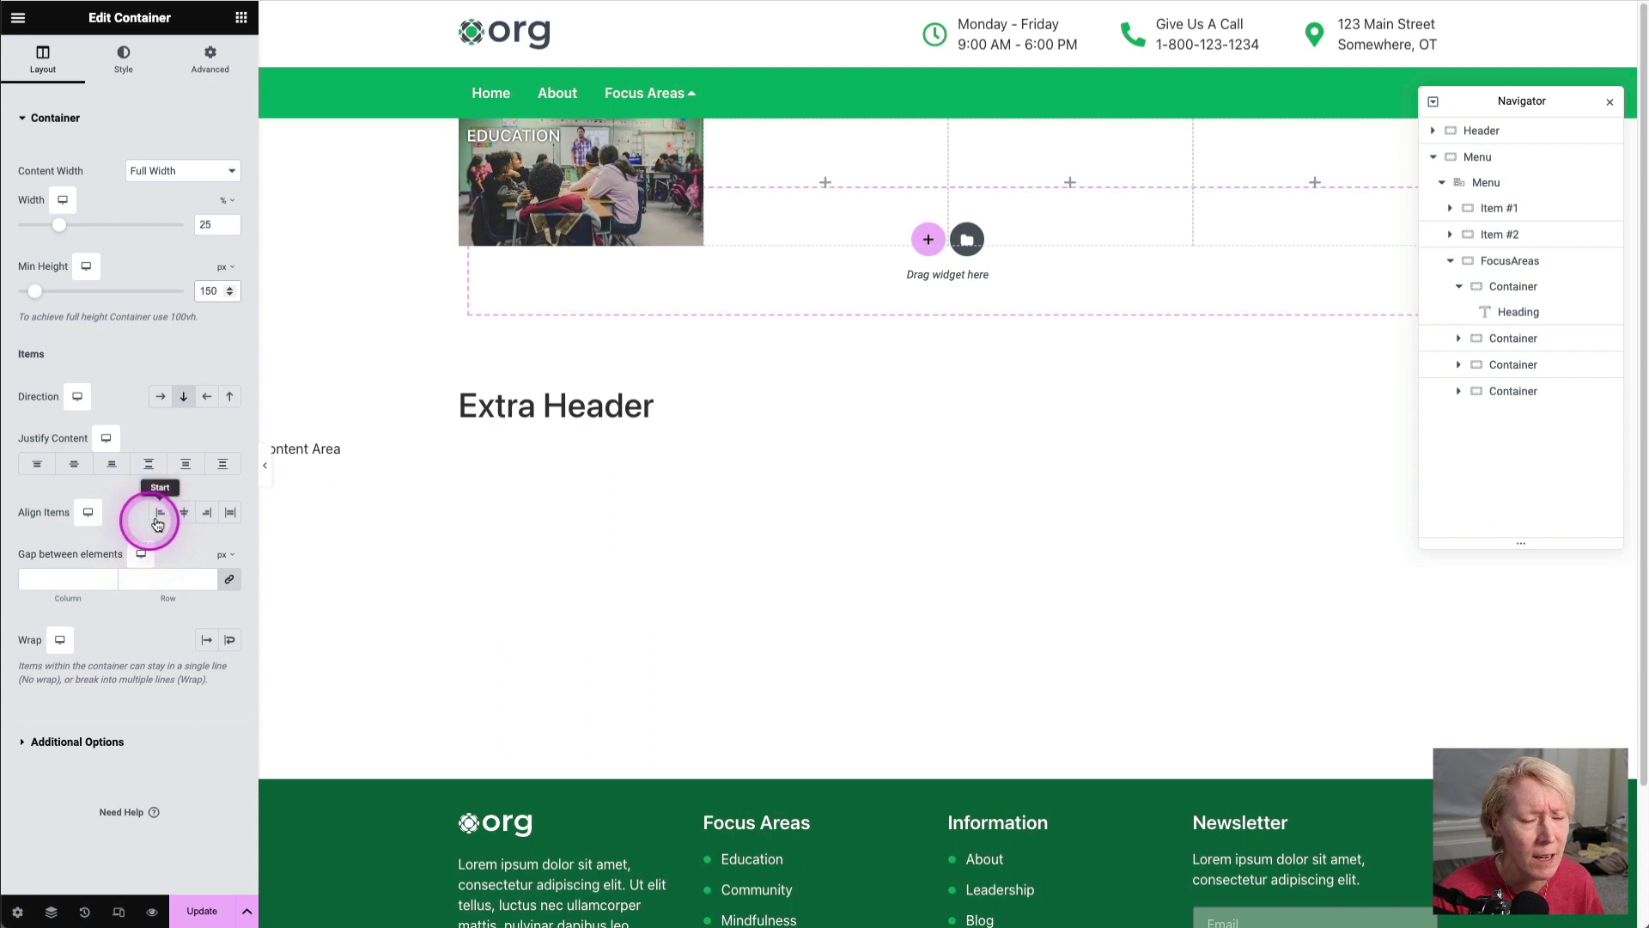
{"action": "left_click", "coordinate": [158, 472]}
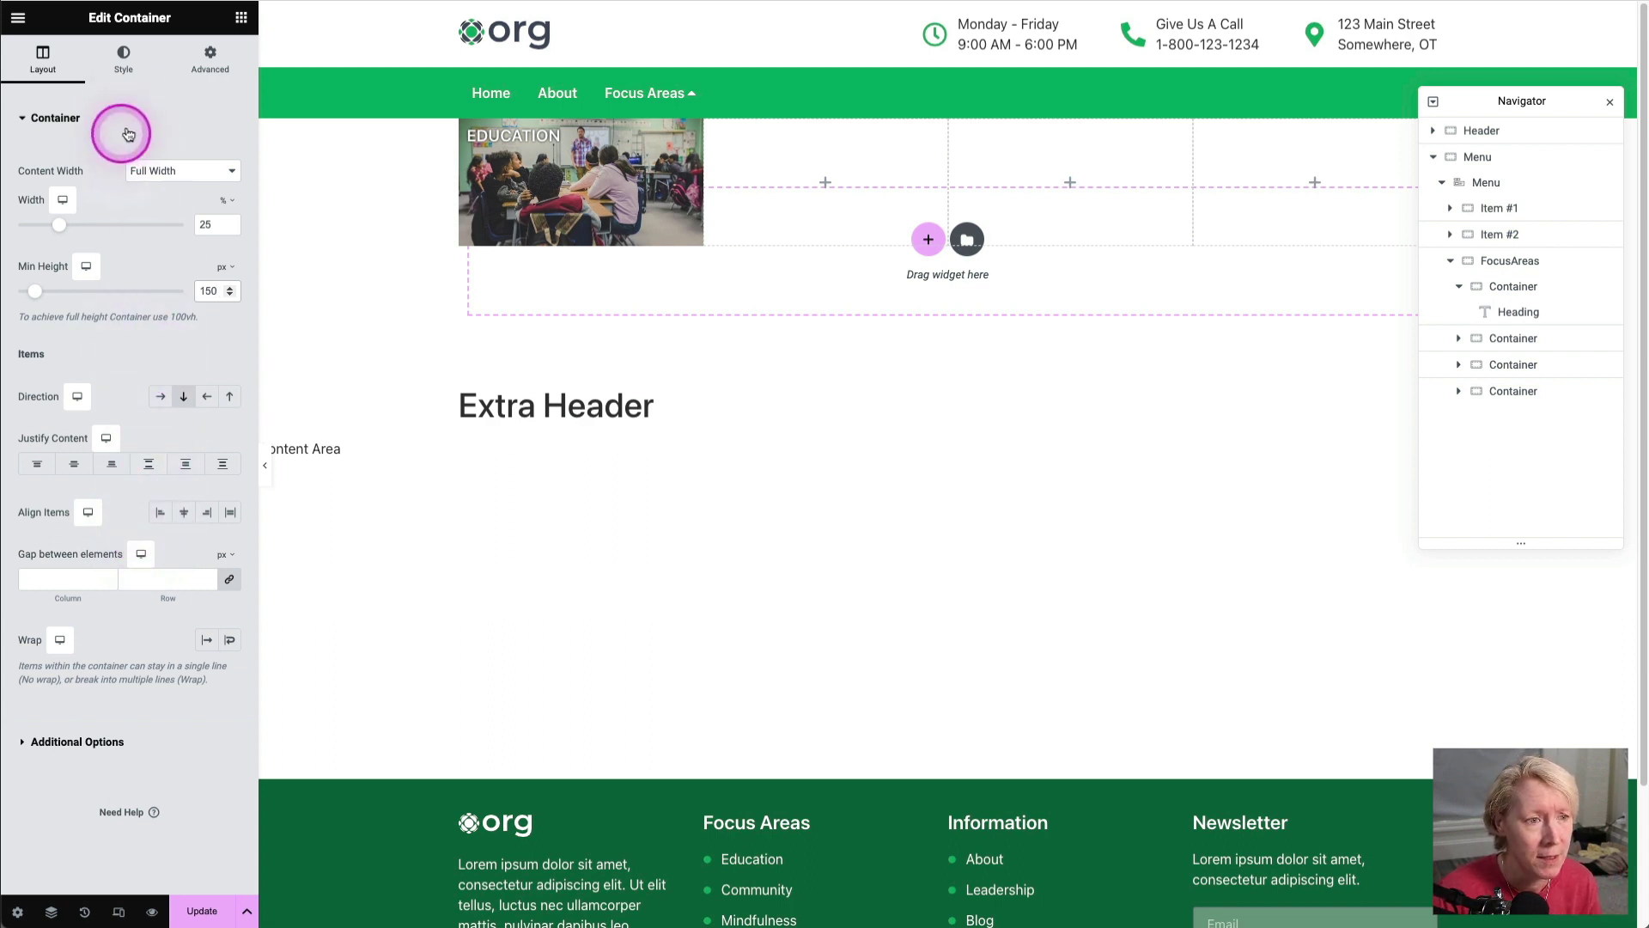
Step: Frame the Education container with a solid 8 px border in the Light Green global colour
{"action": "left_click", "coordinate": [125, 62]}
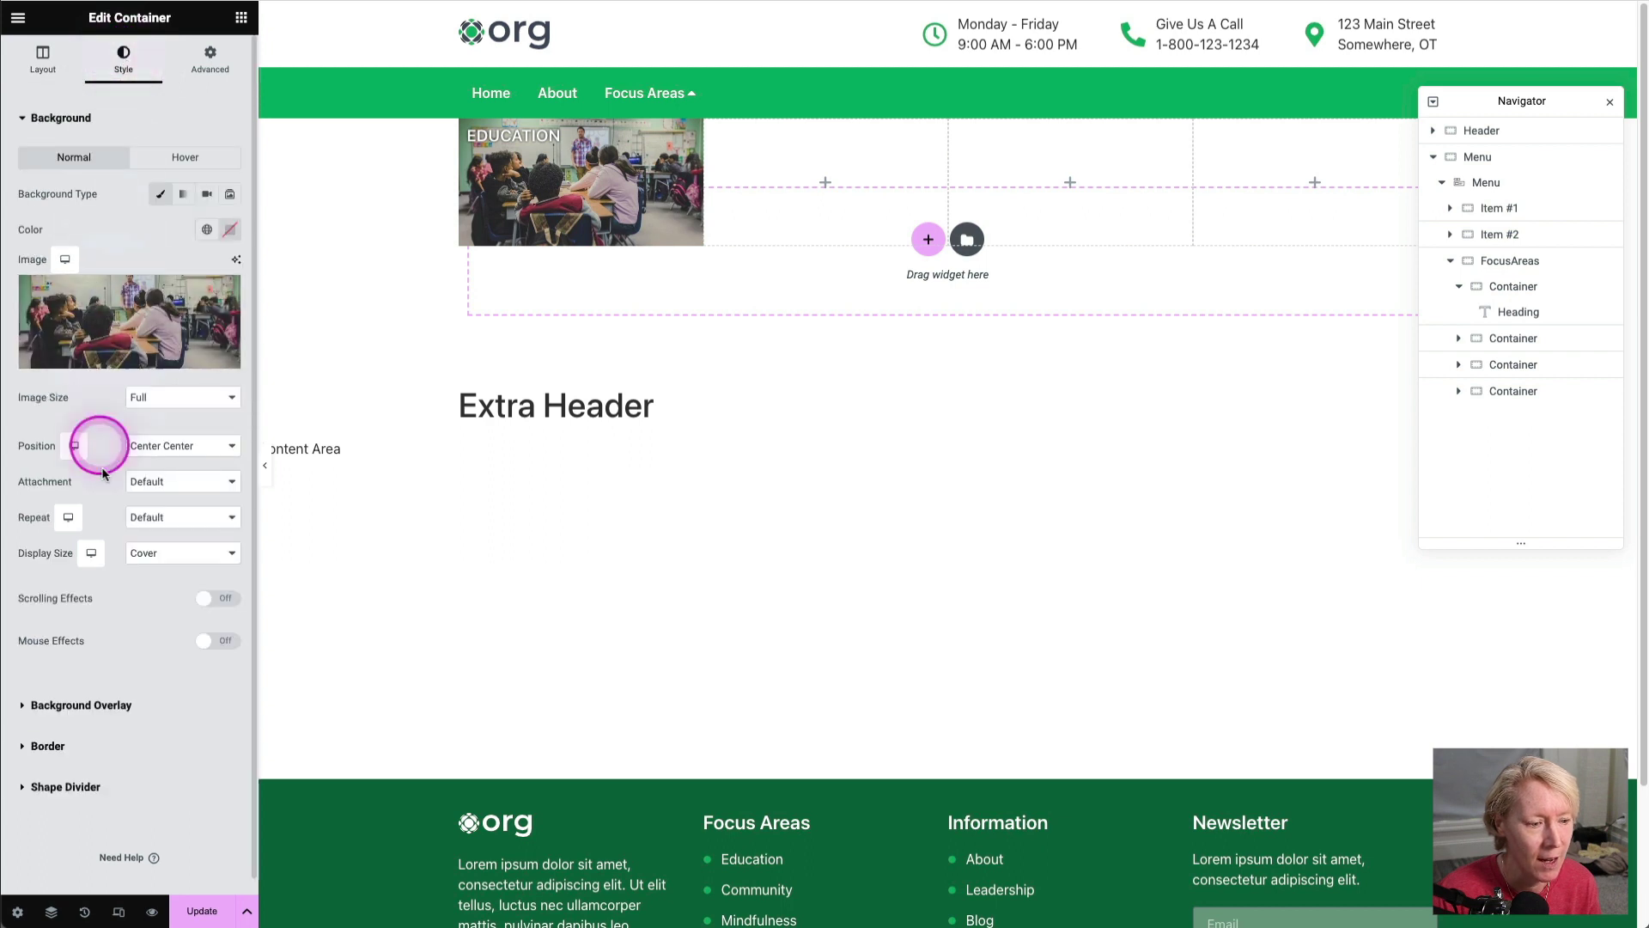
{"action": "left_click", "coordinate": [73, 752]}
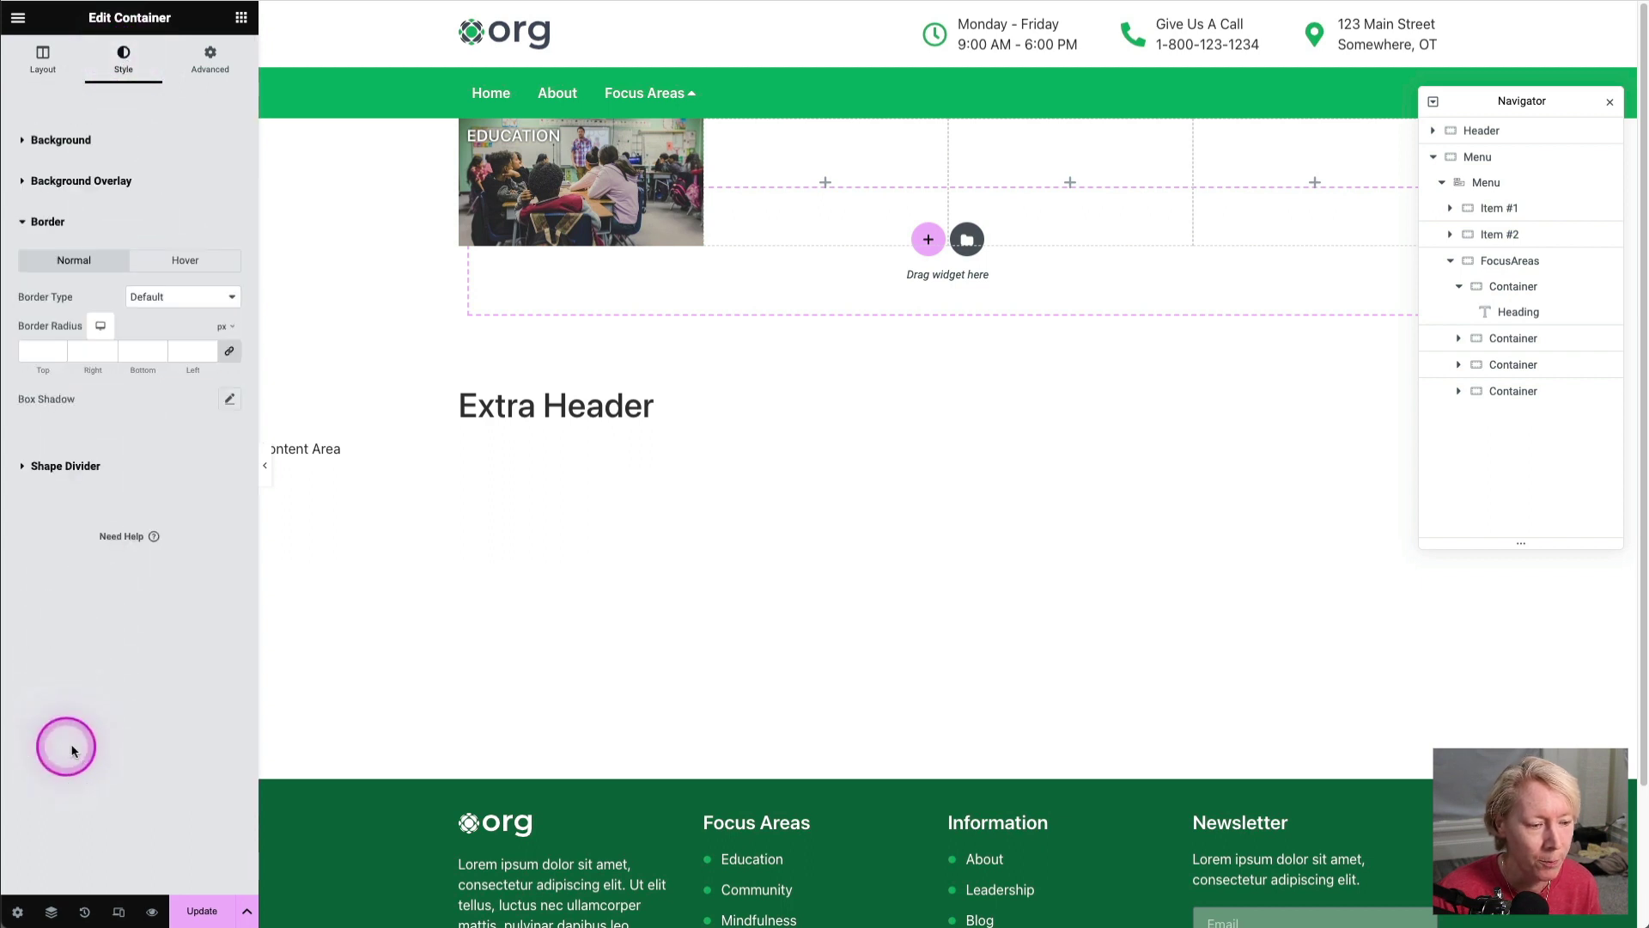
{"action": "left_click", "coordinate": [150, 296]}
{"action": "left_click", "coordinate": [153, 332]}
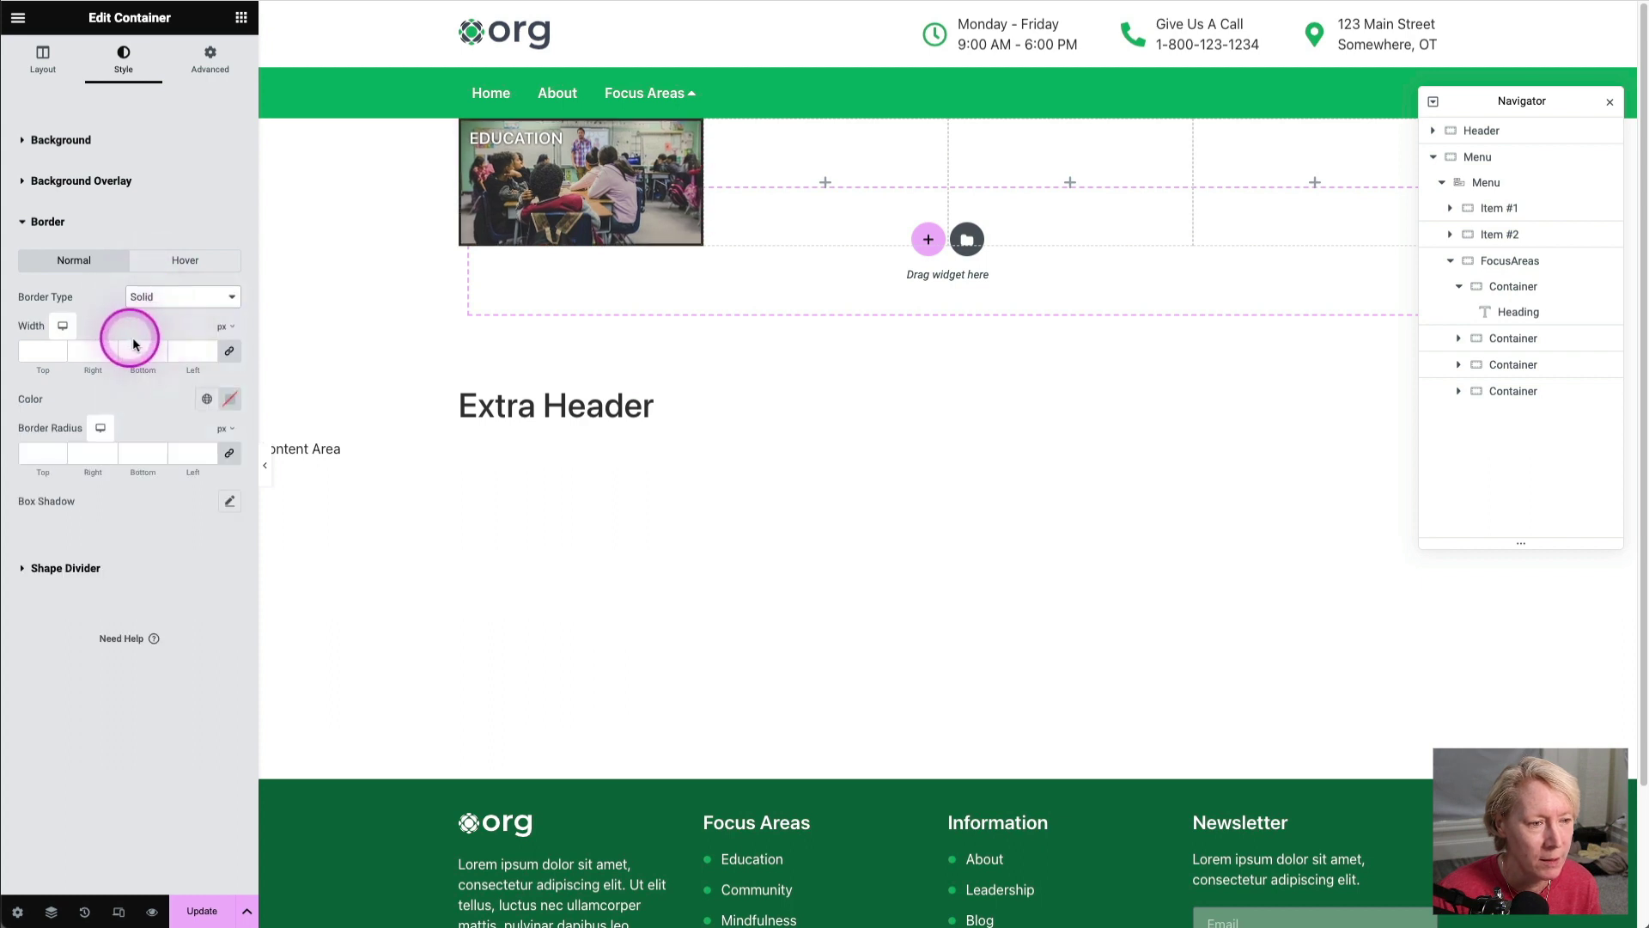
{"action": "left_click", "coordinate": [42, 352]}
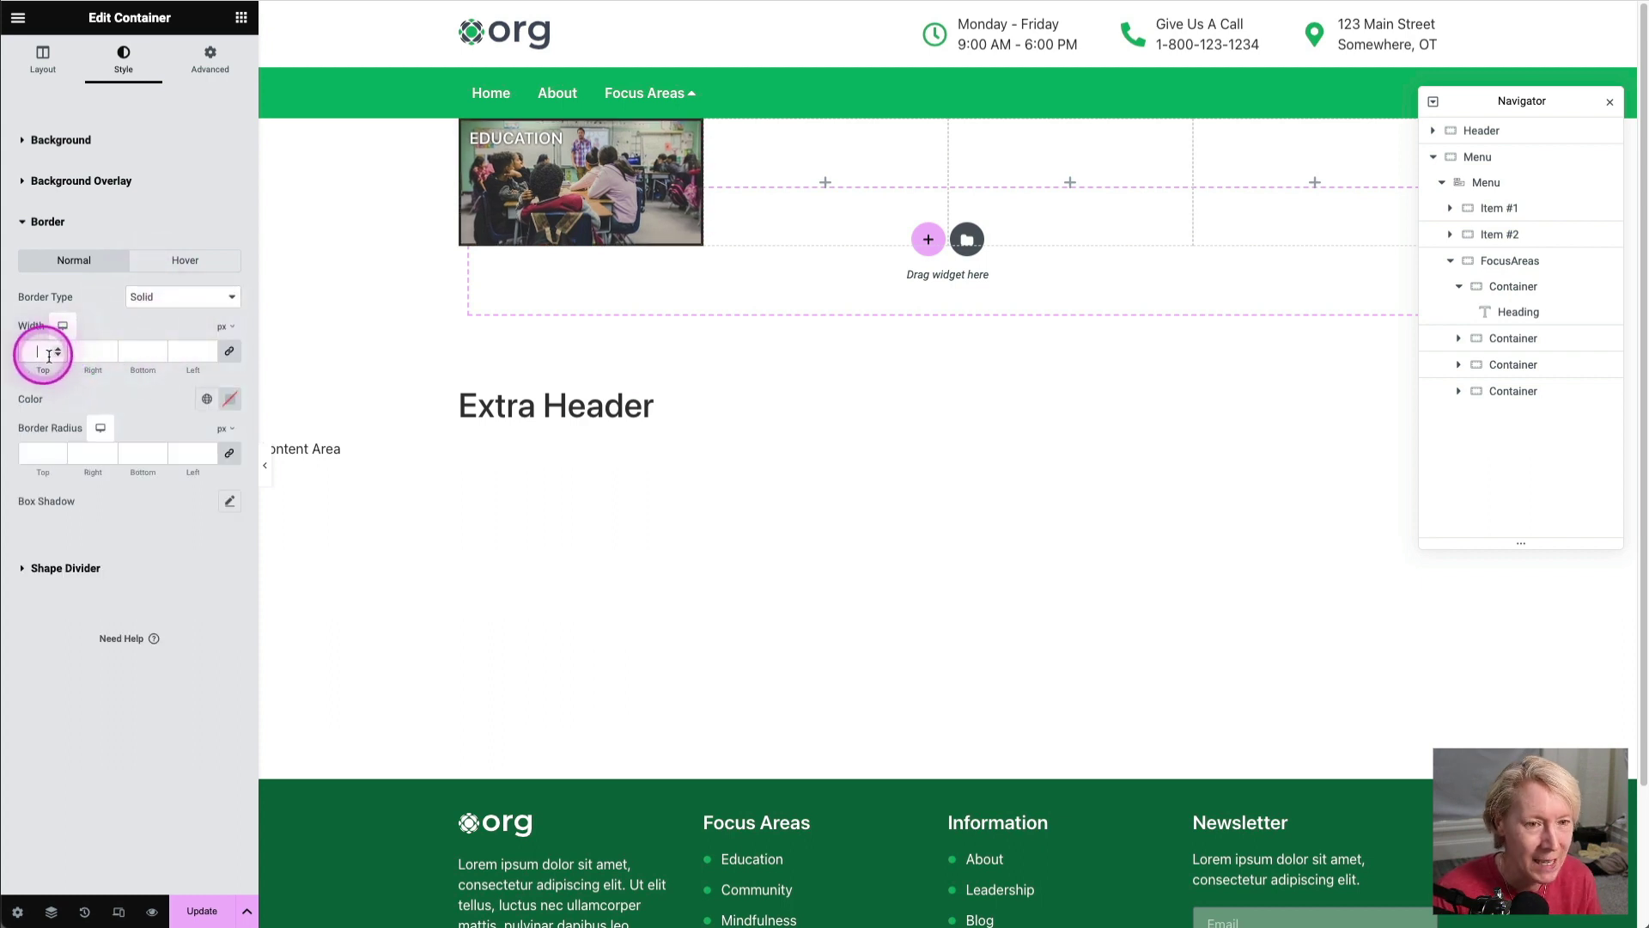
{"action": "type", "text": "8"}
{"action": "left_click", "coordinate": [207, 400]}
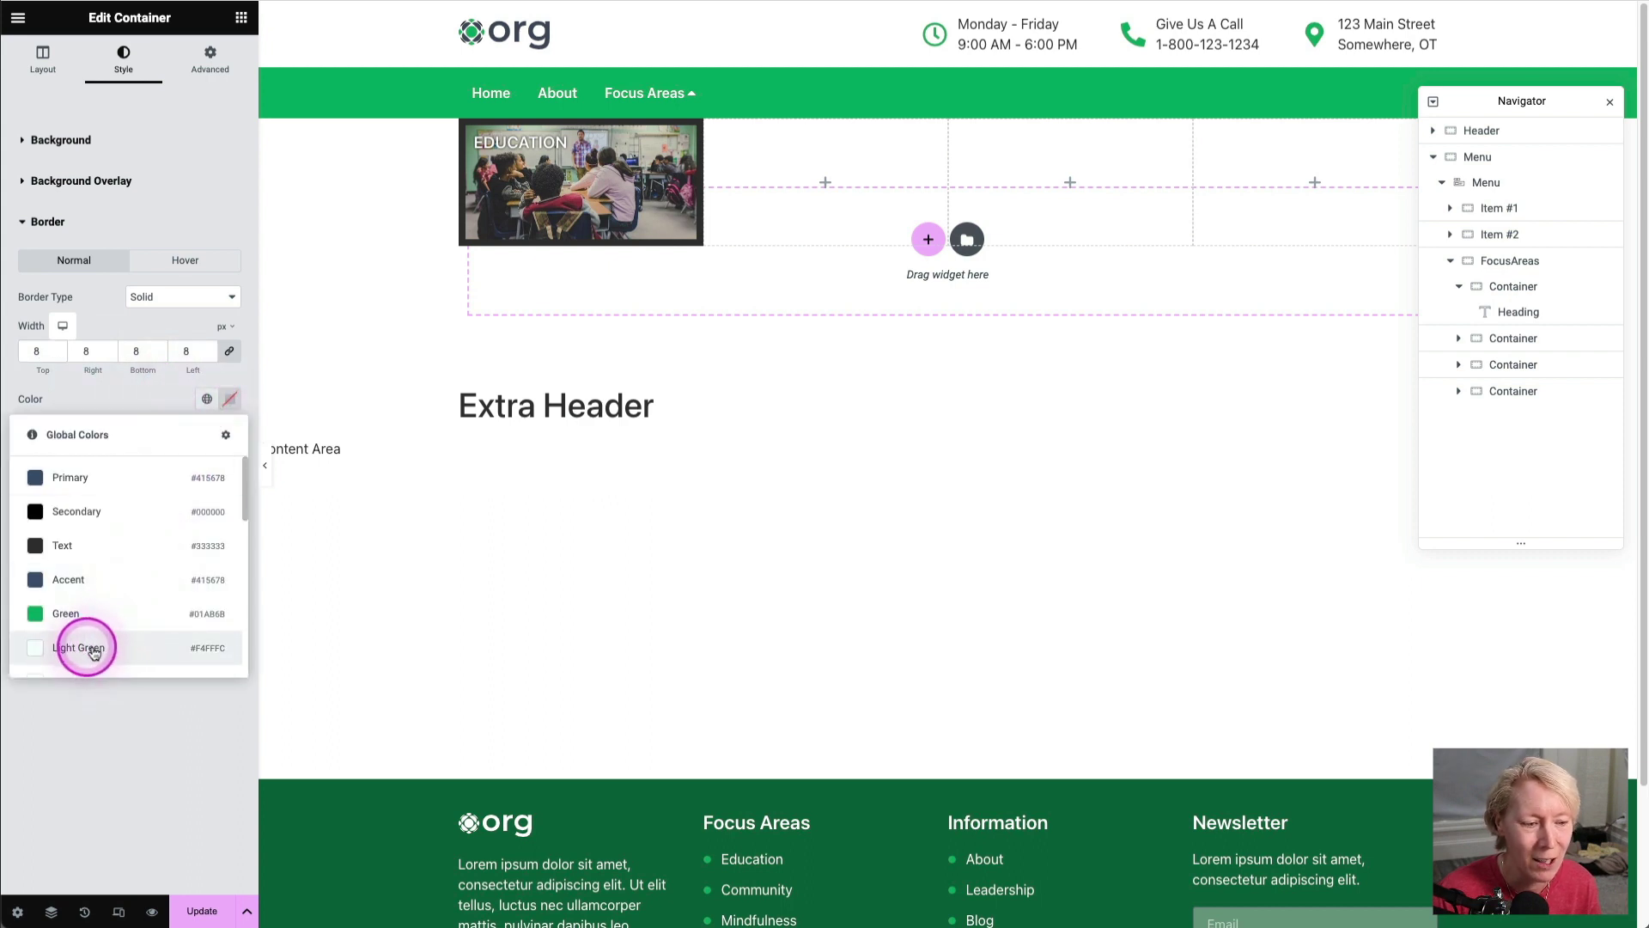
{"action": "left_click", "coordinate": [92, 652]}
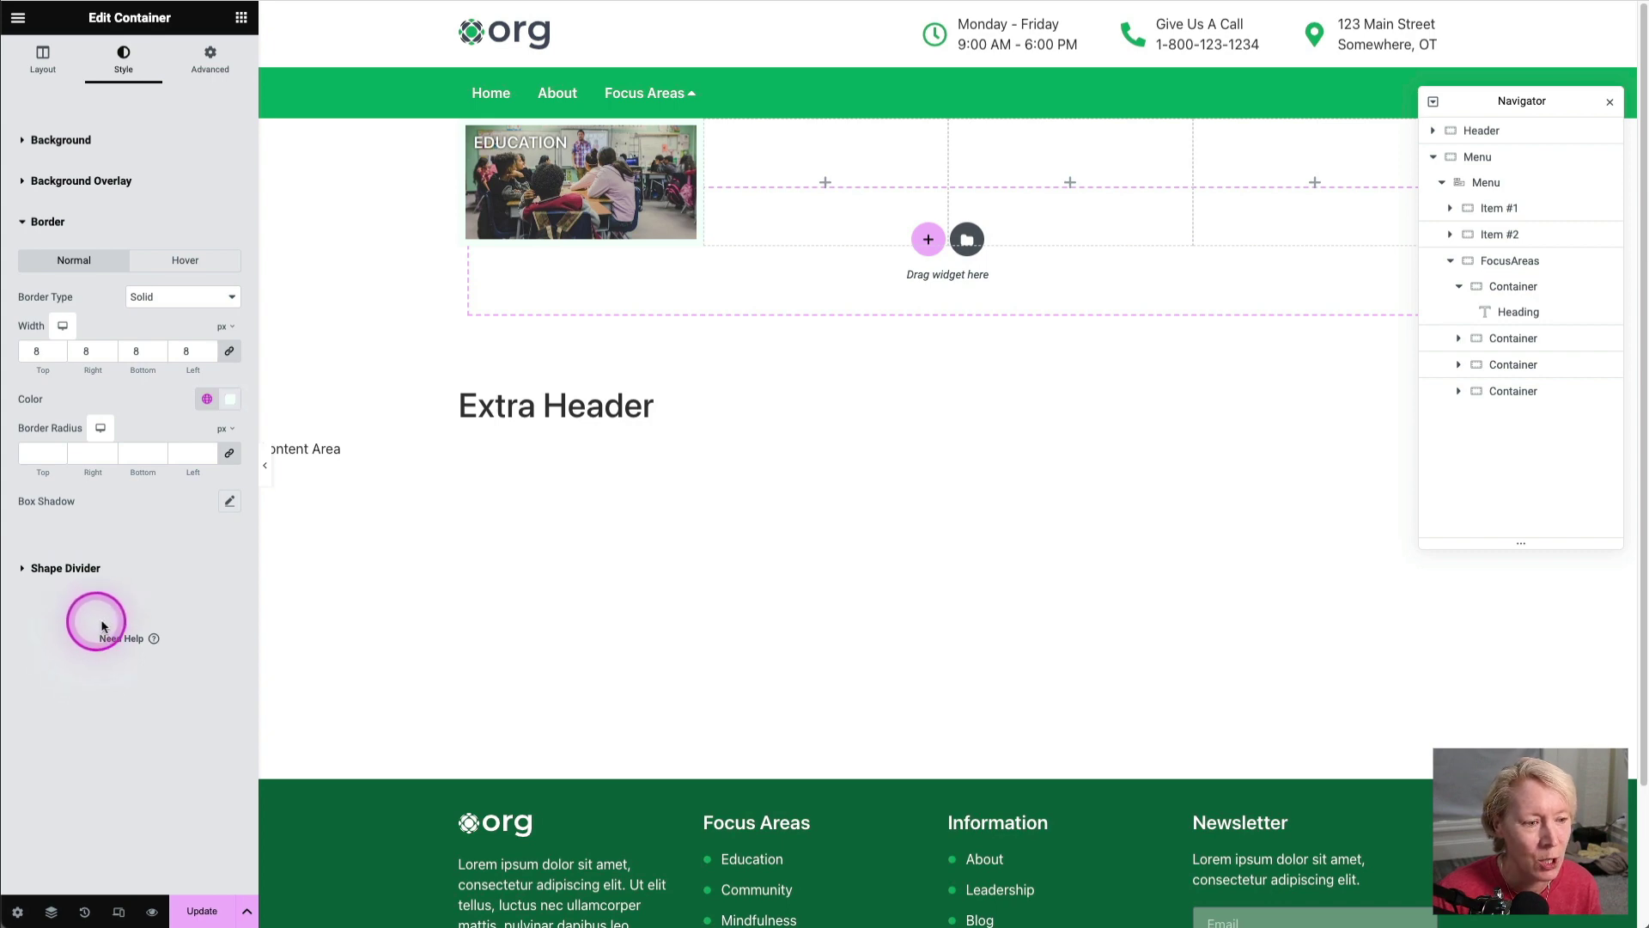
Step: Add a box shadow to the Education container with black colour lowered to 0.2 opacity
{"action": "left_click", "coordinate": [232, 503]}
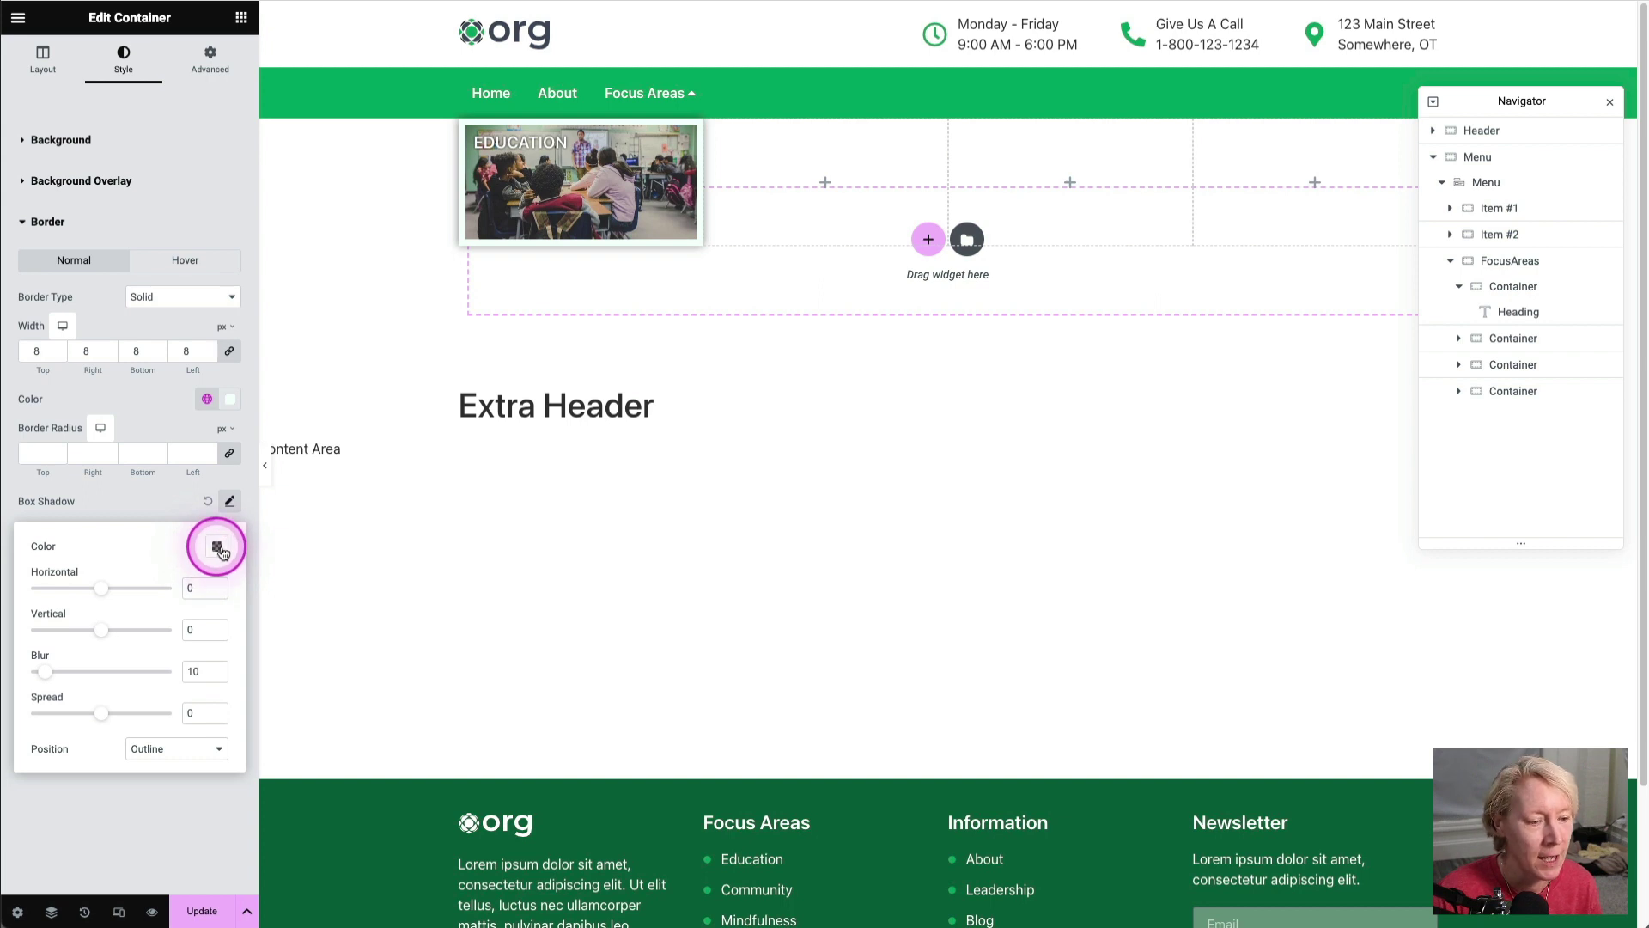
{"action": "left_click", "coordinate": [218, 547]}
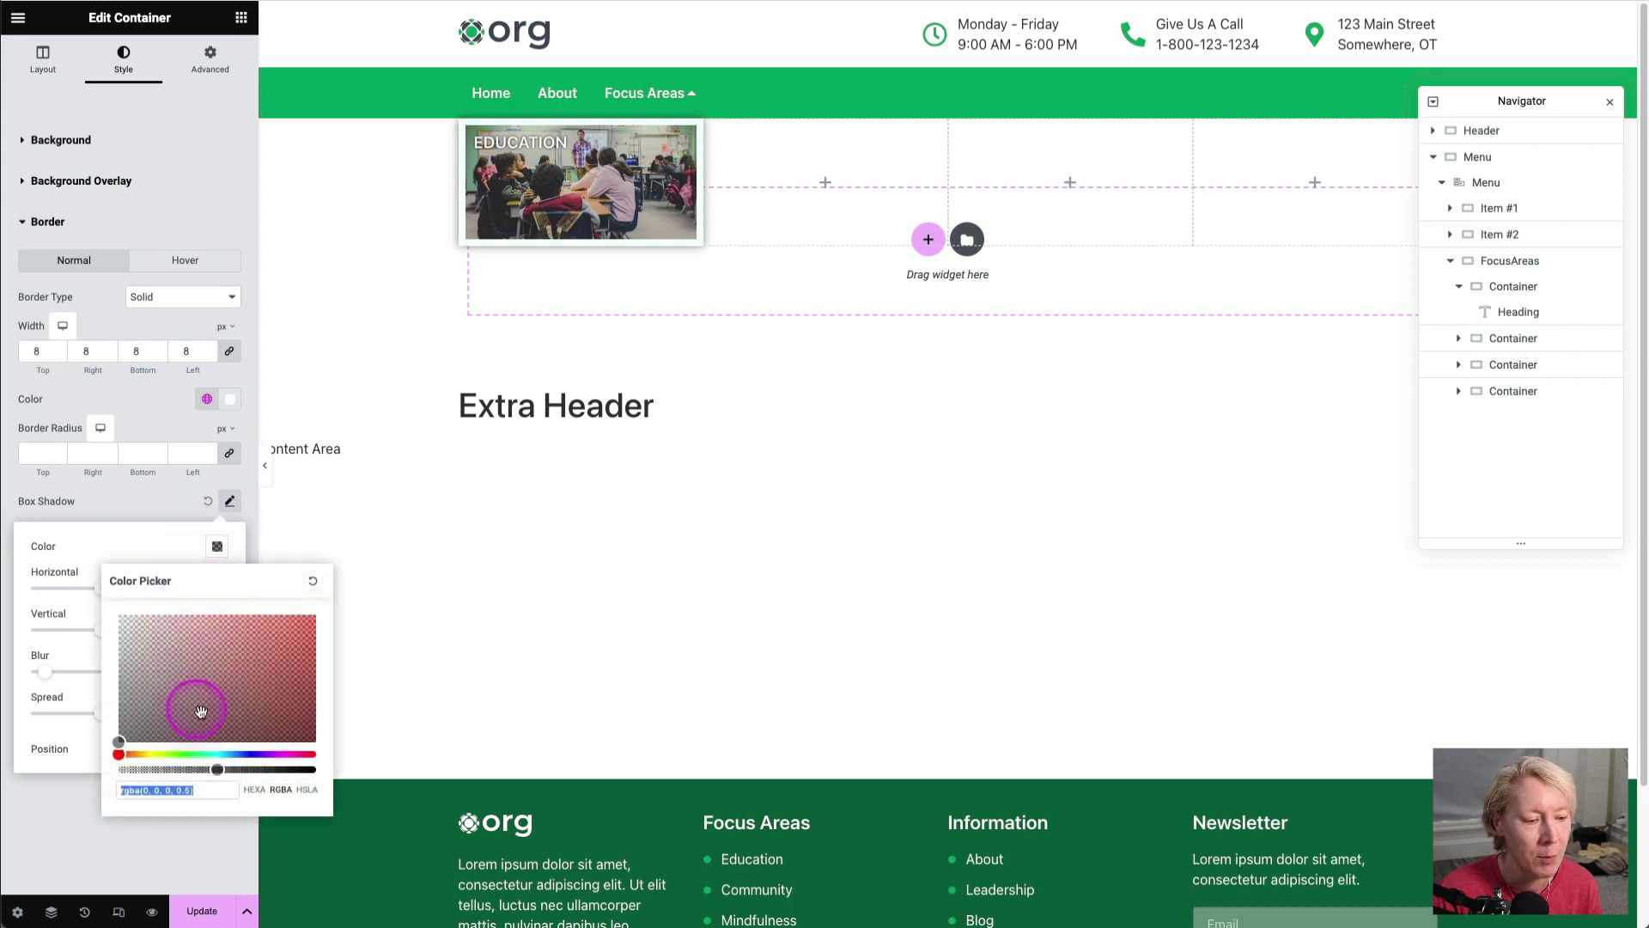
{"action": "triple_click", "coordinate": [209, 788]}
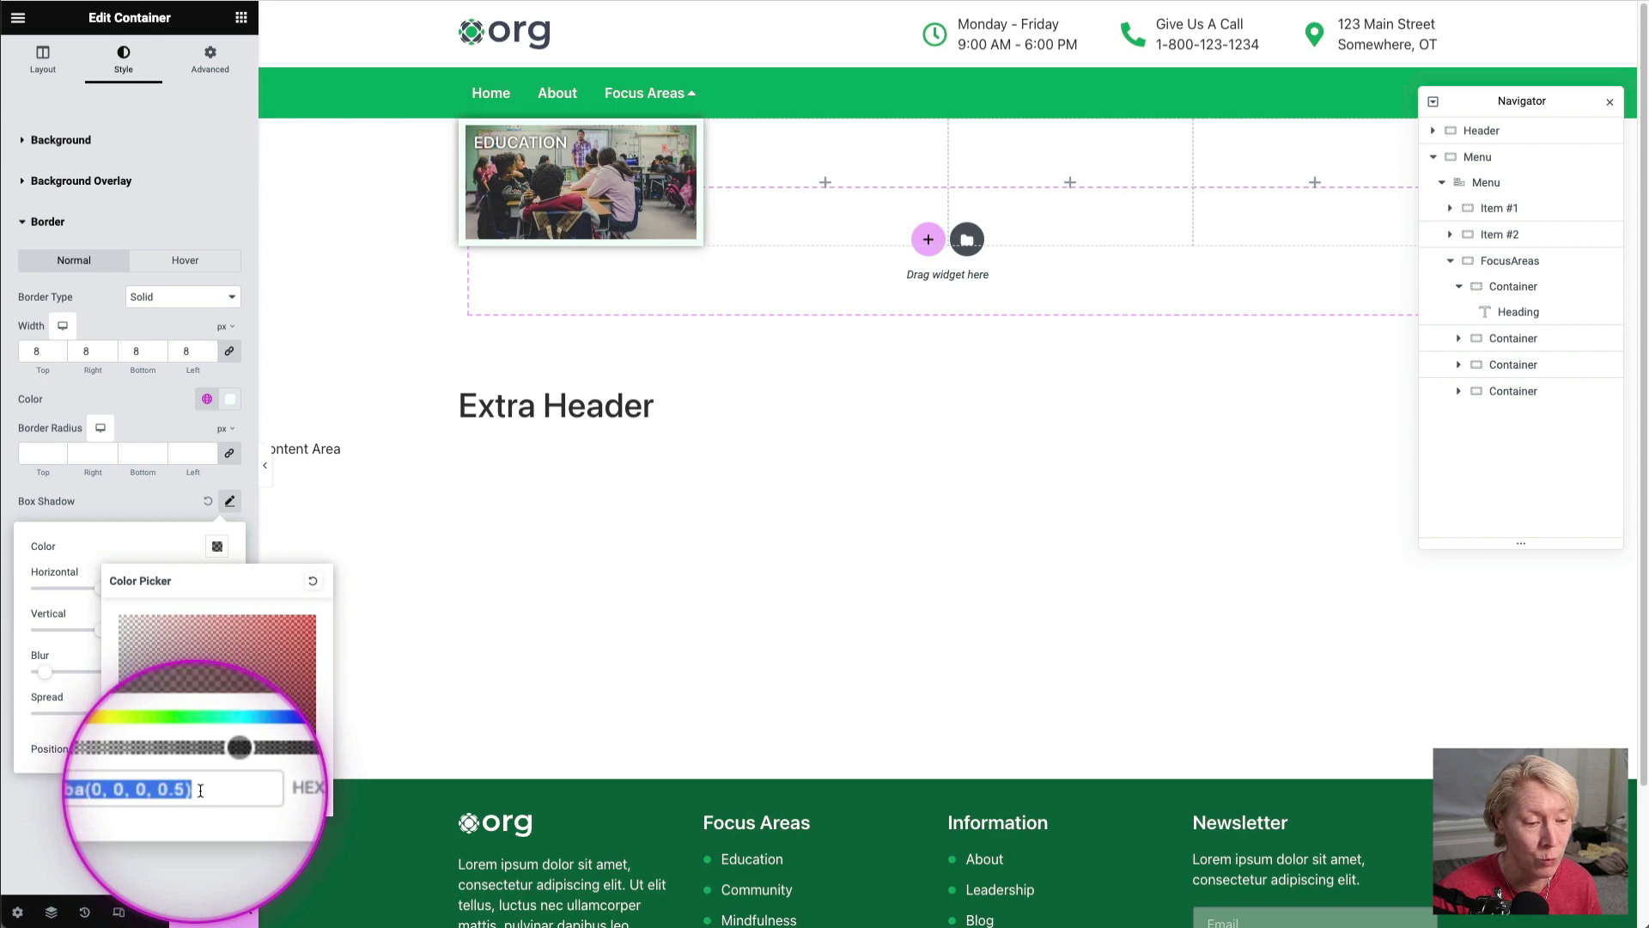
{"action": "left_click_drag", "start_coordinate": [218, 770], "coordinate": [163, 771]}
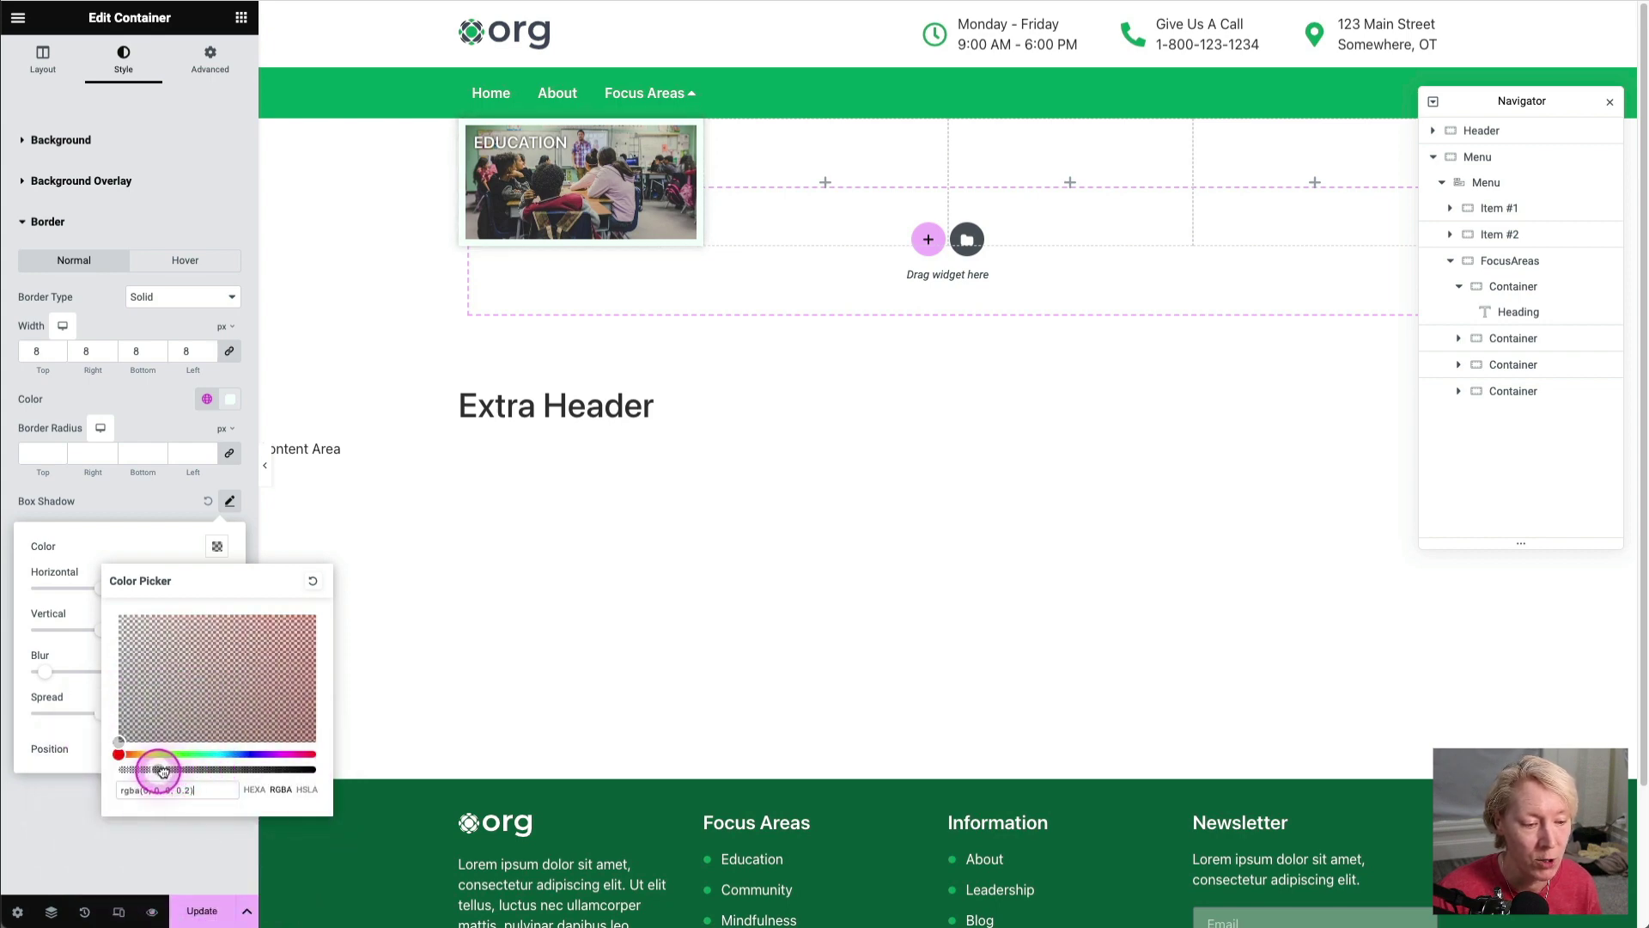
{"action": "left_click", "coordinate": [126, 542]}
{"action": "left_click", "coordinate": [133, 502]}
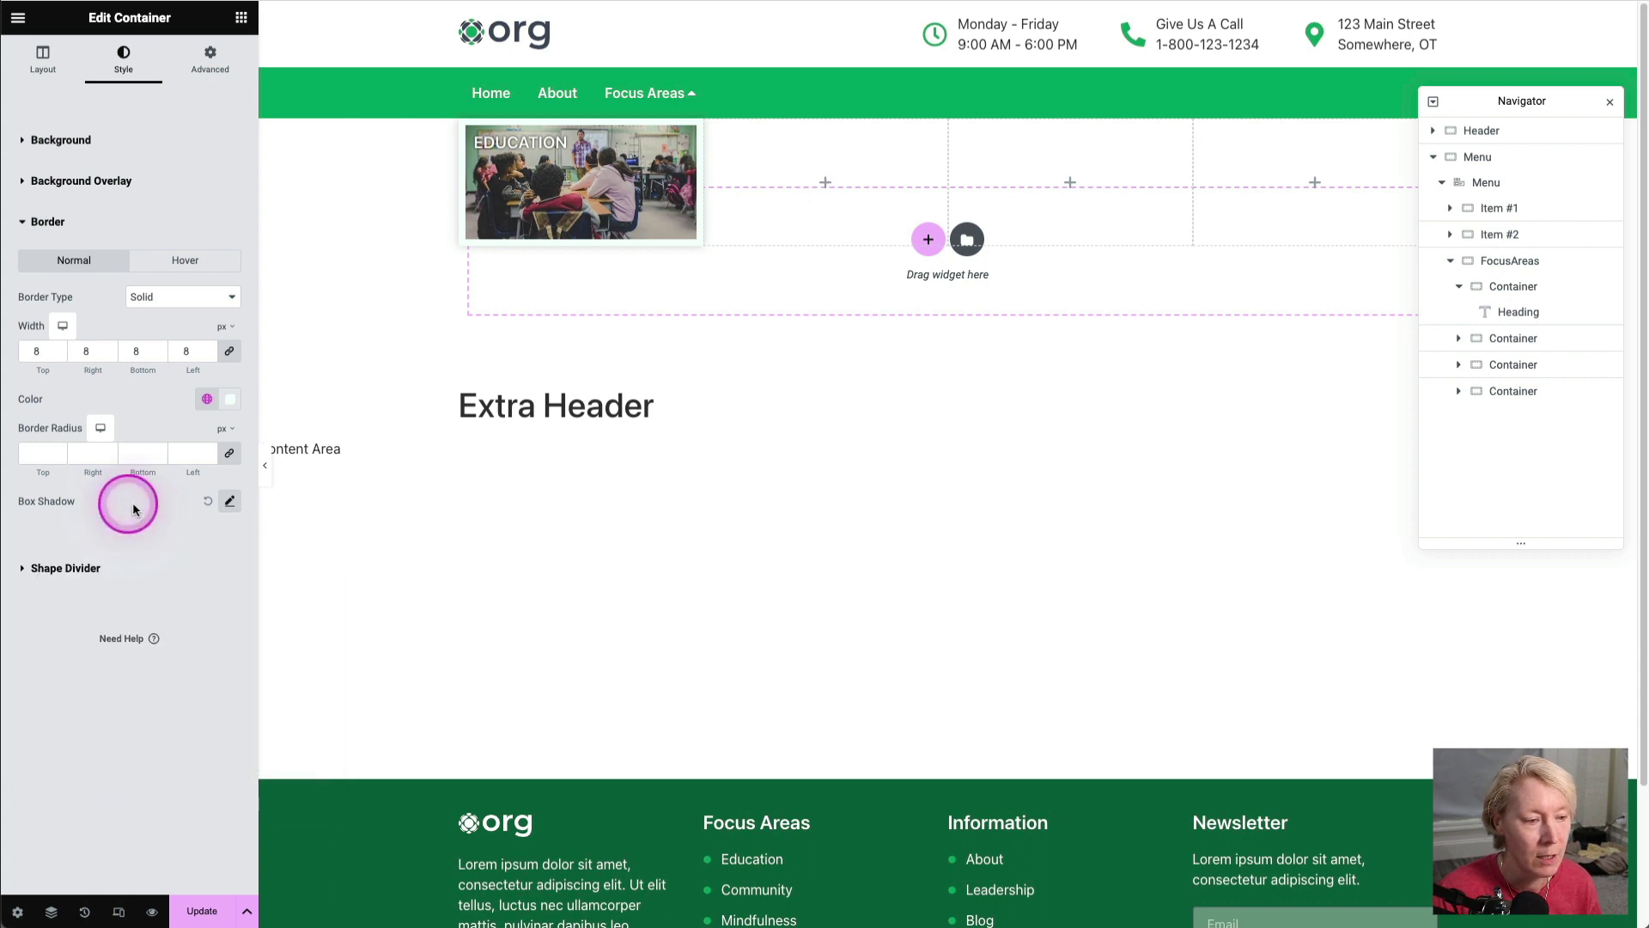
Step: Save the template, then change the Education container's HTML tag to a (link)
{"action": "left_click", "coordinate": [203, 911]}
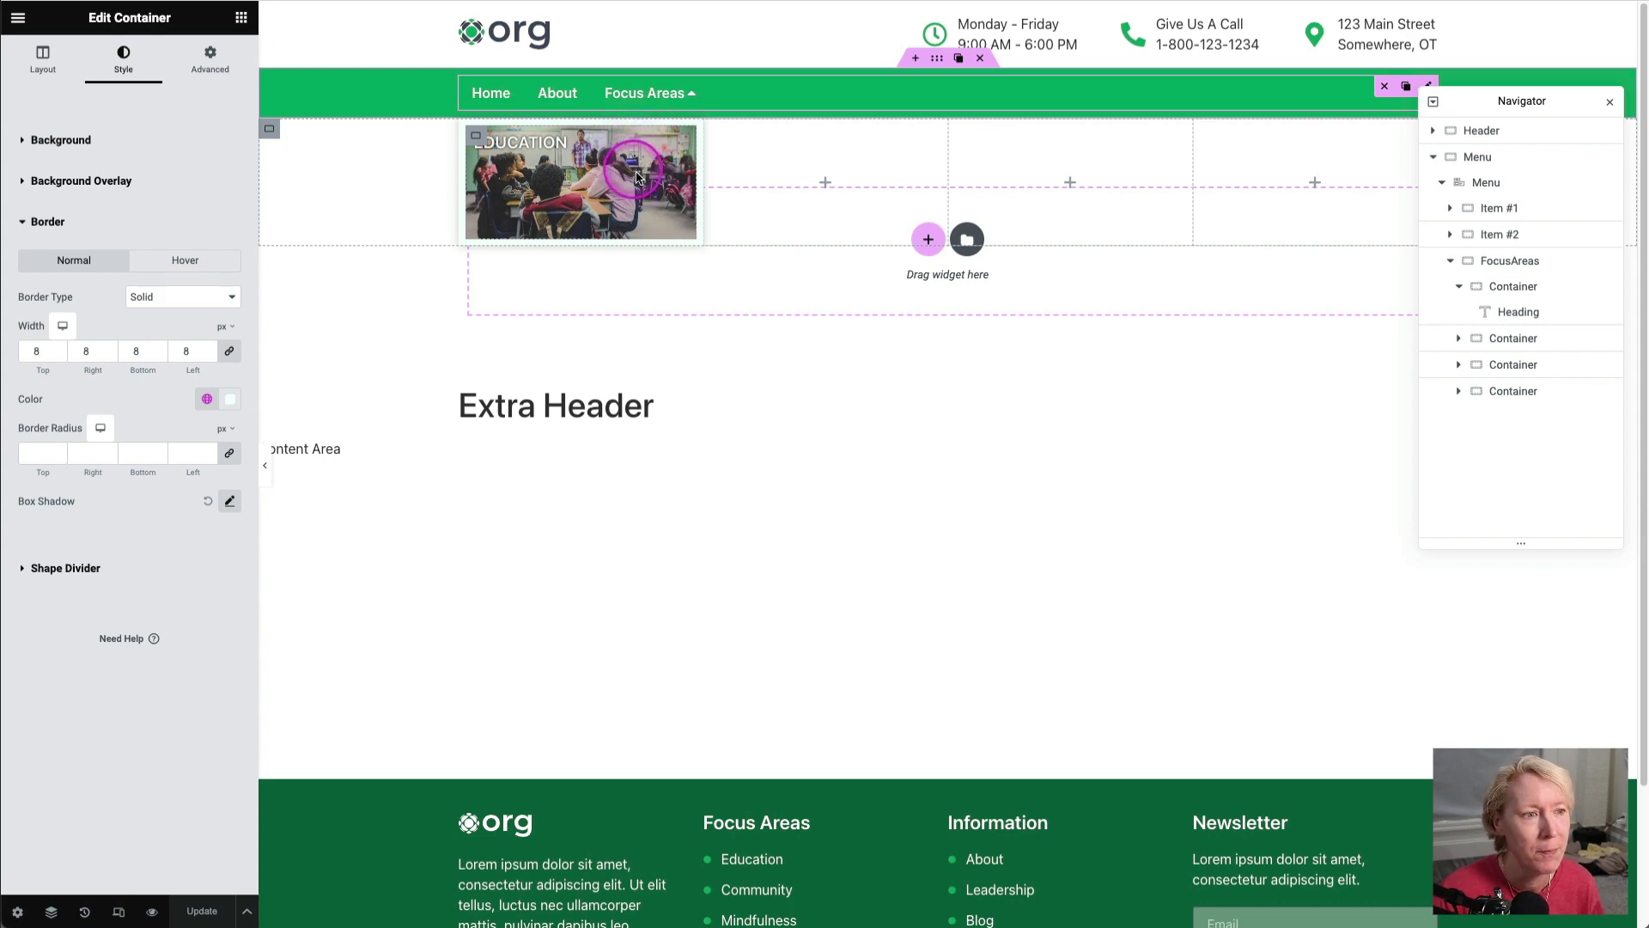
{"action": "right_click", "coordinate": [480, 143]}
{"action": "left_click", "coordinate": [505, 144]}
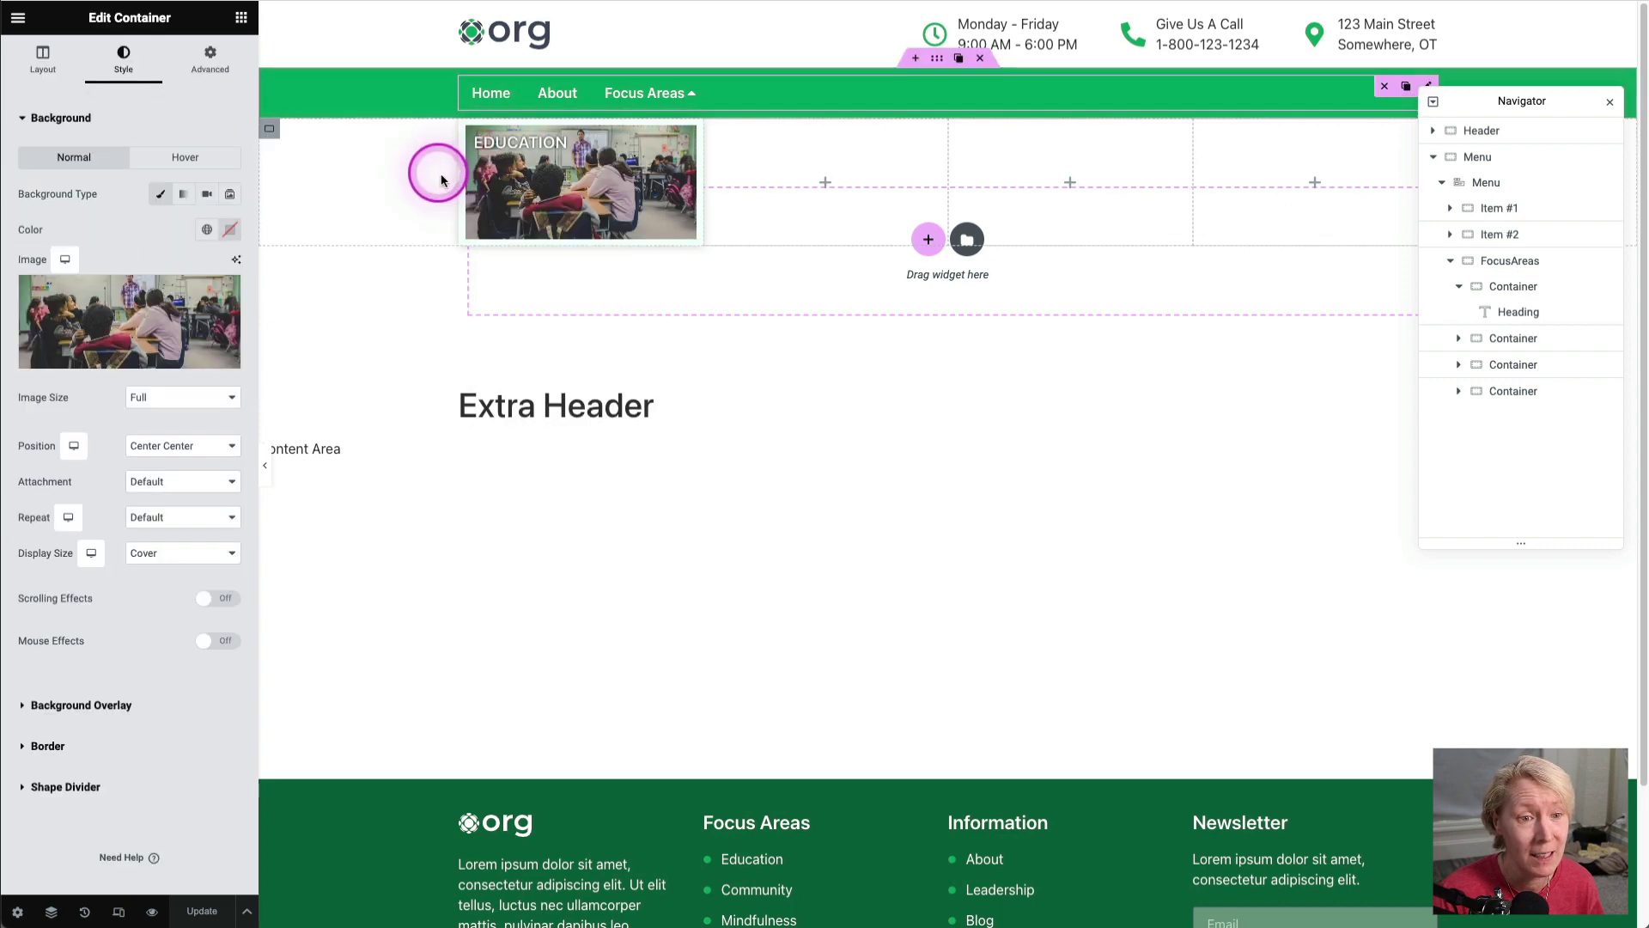
{"action": "left_click", "coordinate": [43, 62]}
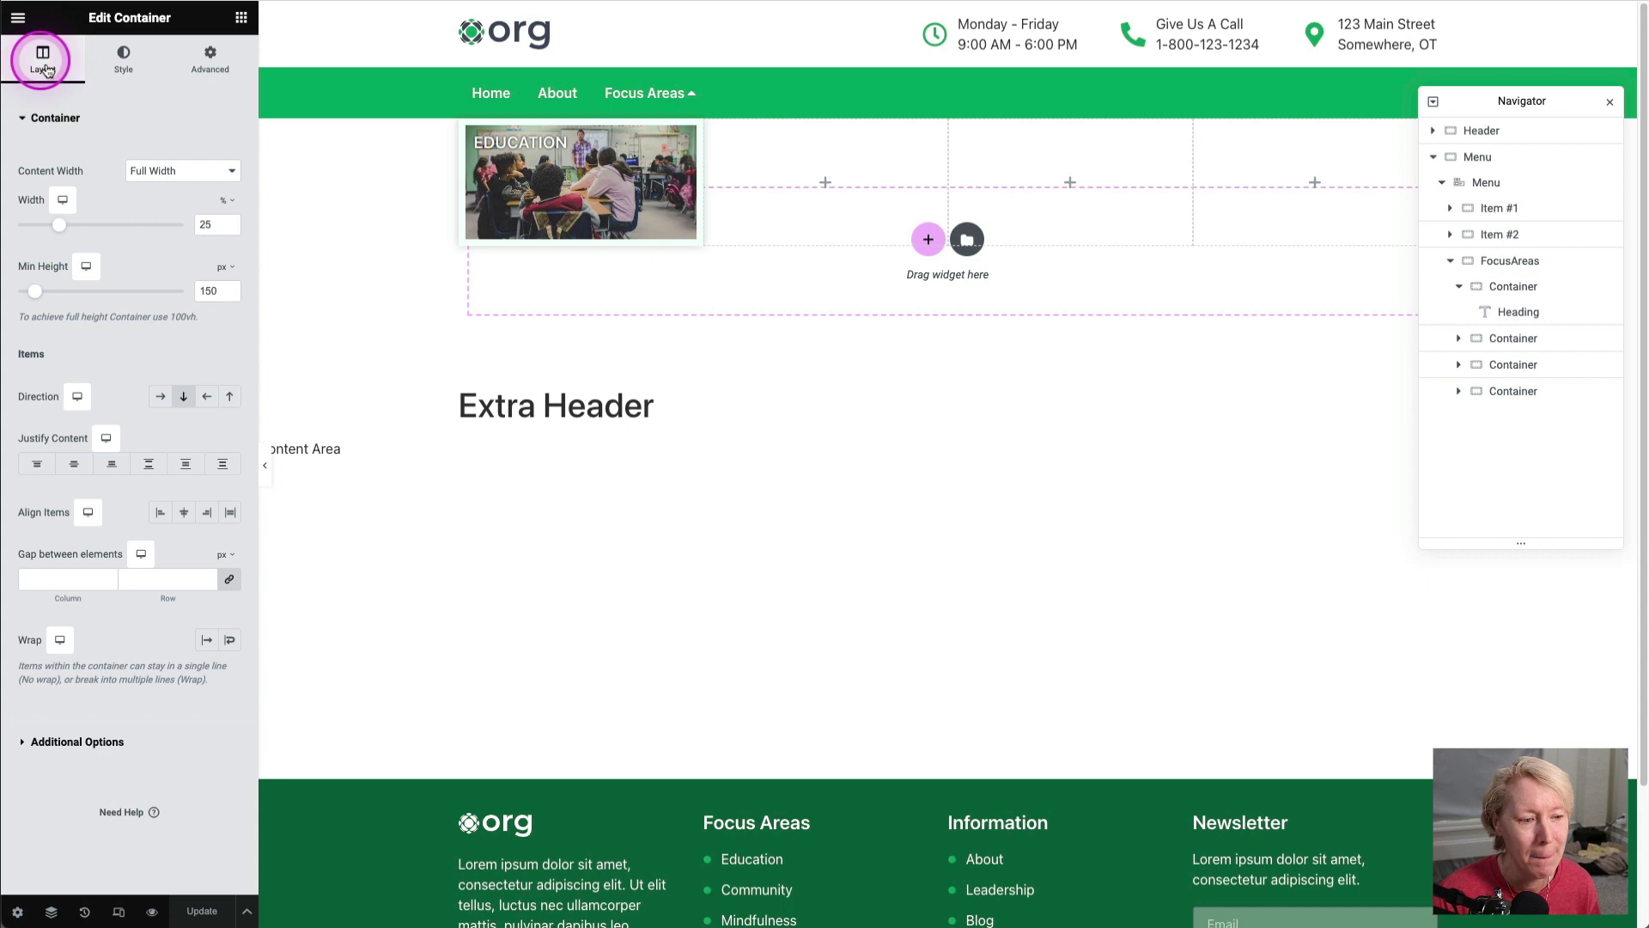
{"action": "left_click", "coordinate": [86, 742]}
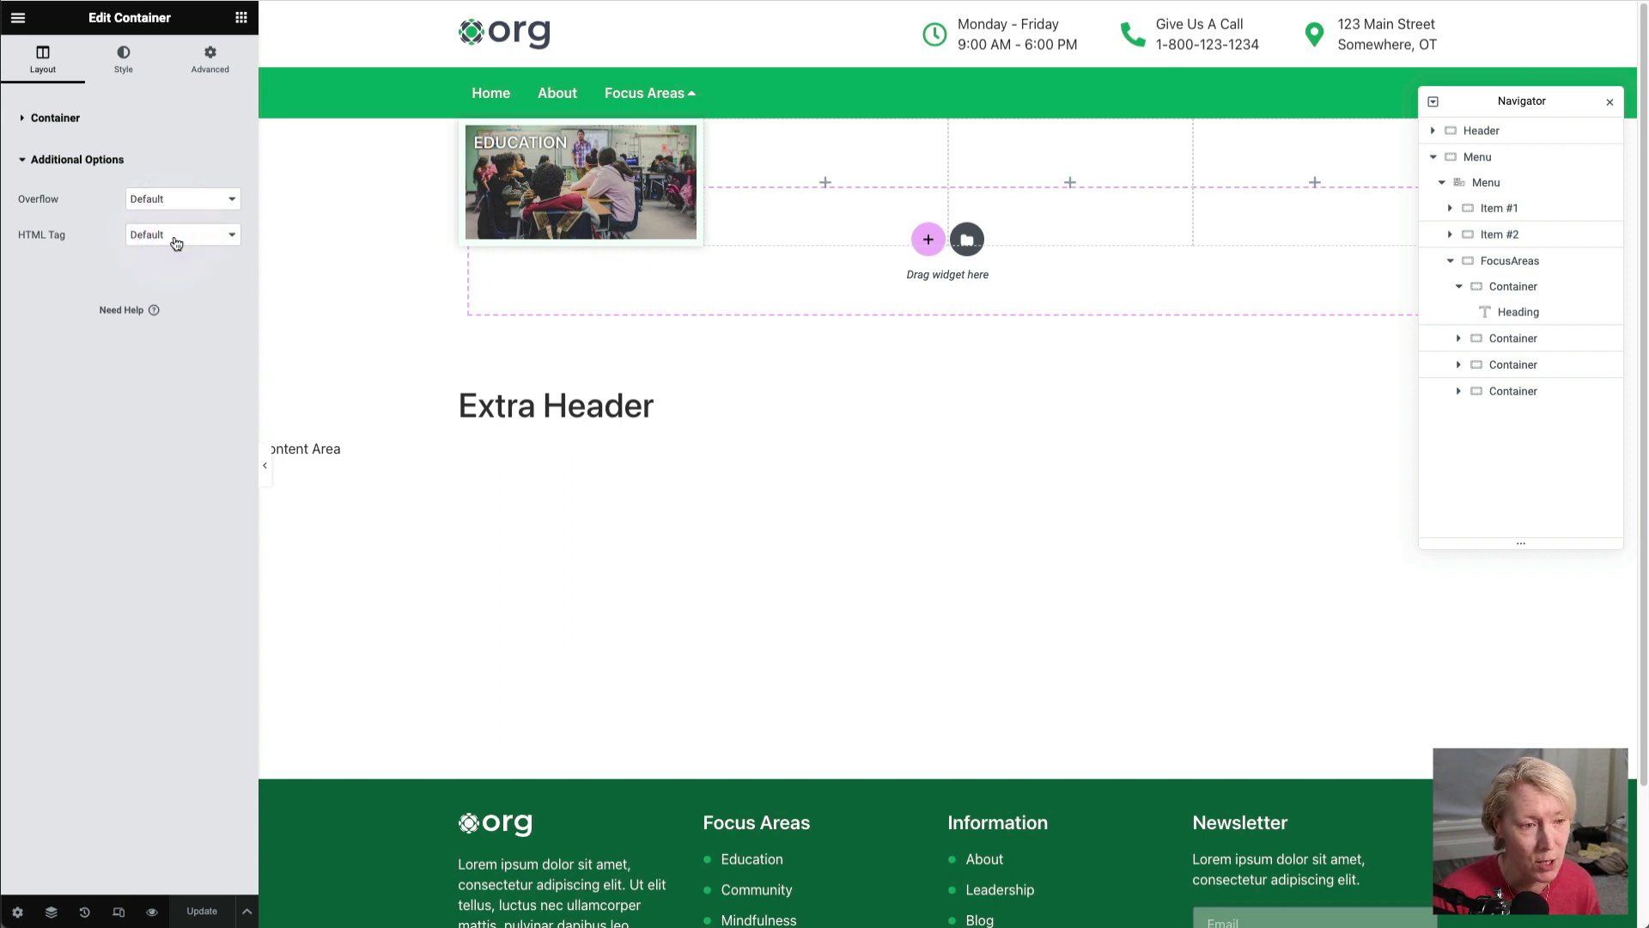
{"action": "left_click", "coordinate": [174, 235]}
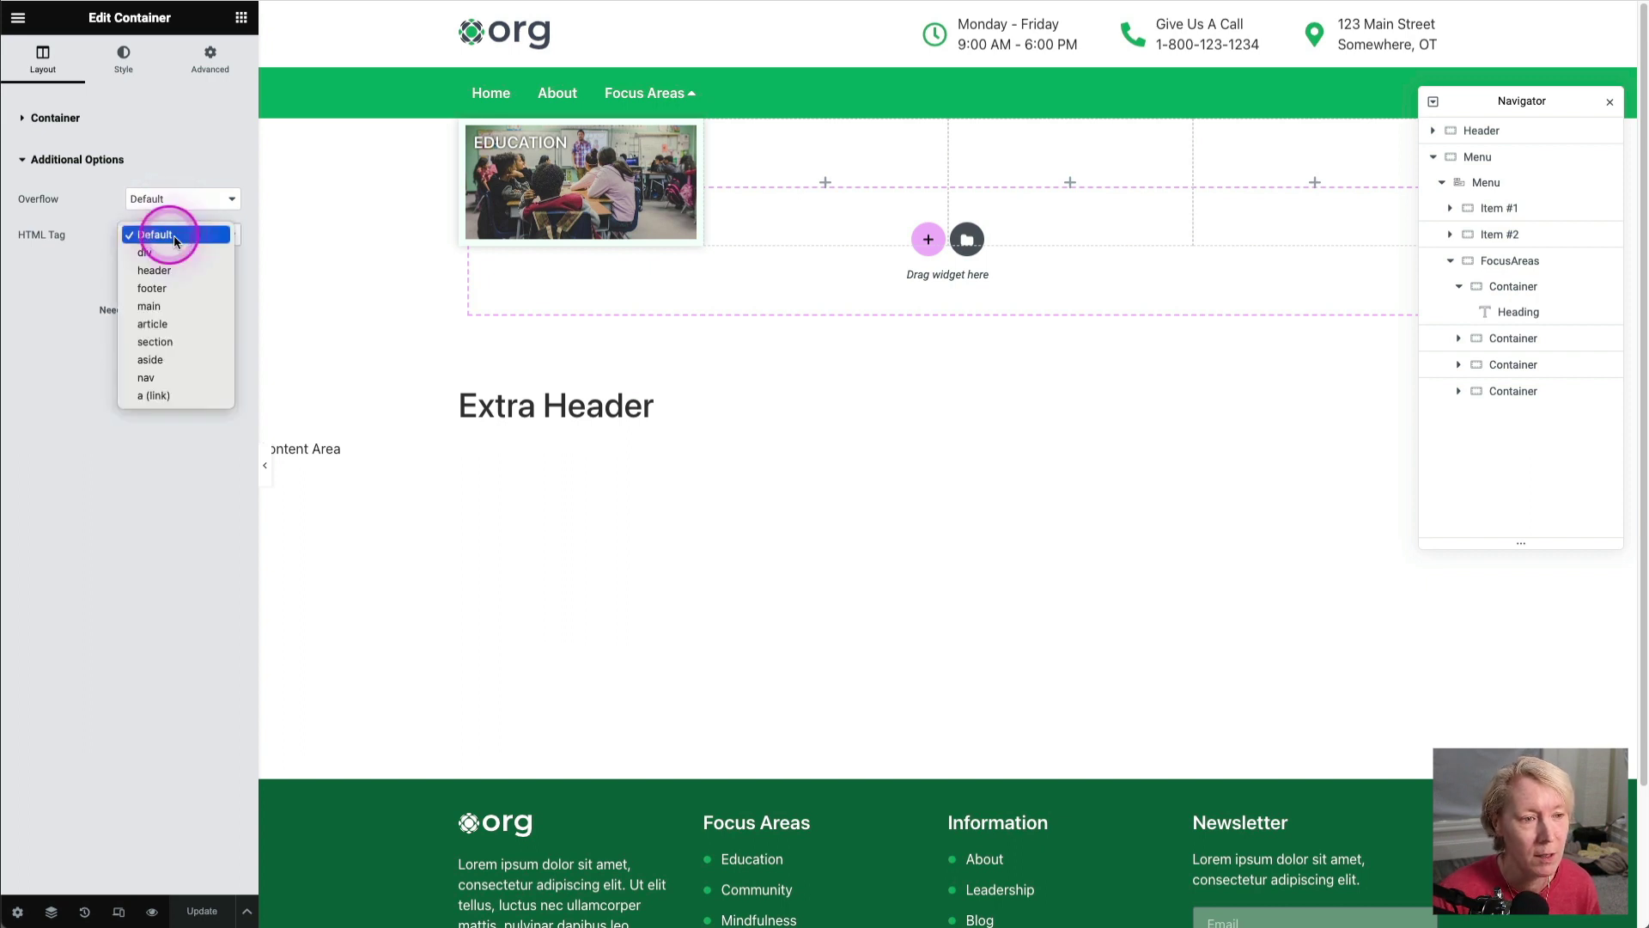
{"action": "left_click", "coordinate": [182, 397]}
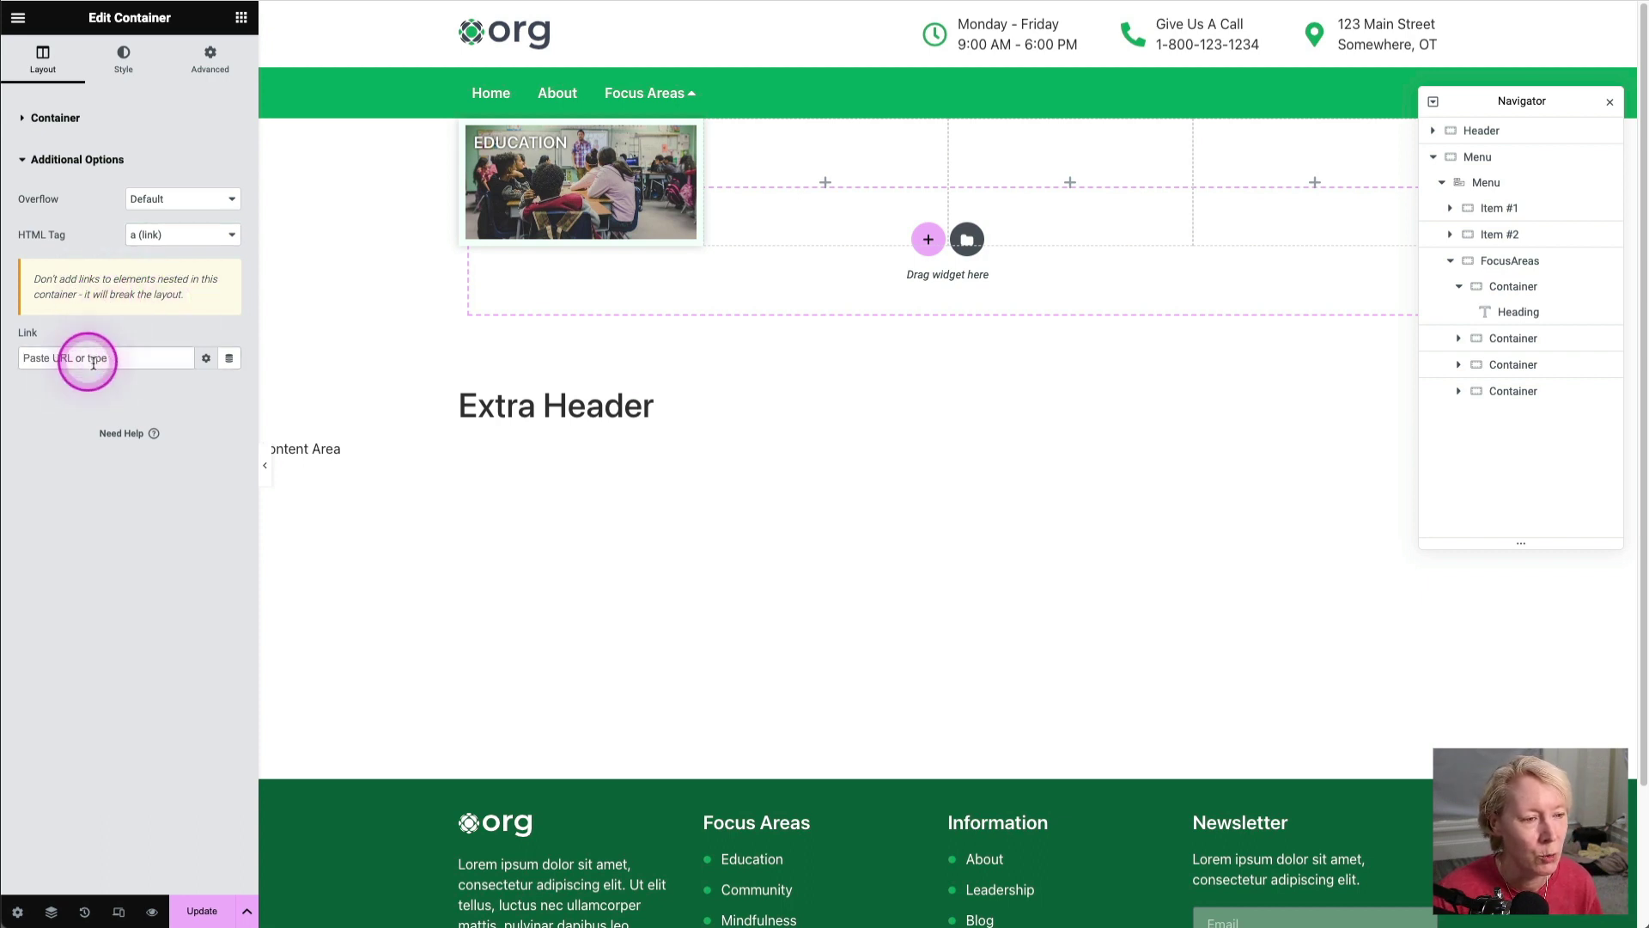
{"action": "left_click", "coordinate": [94, 359]}
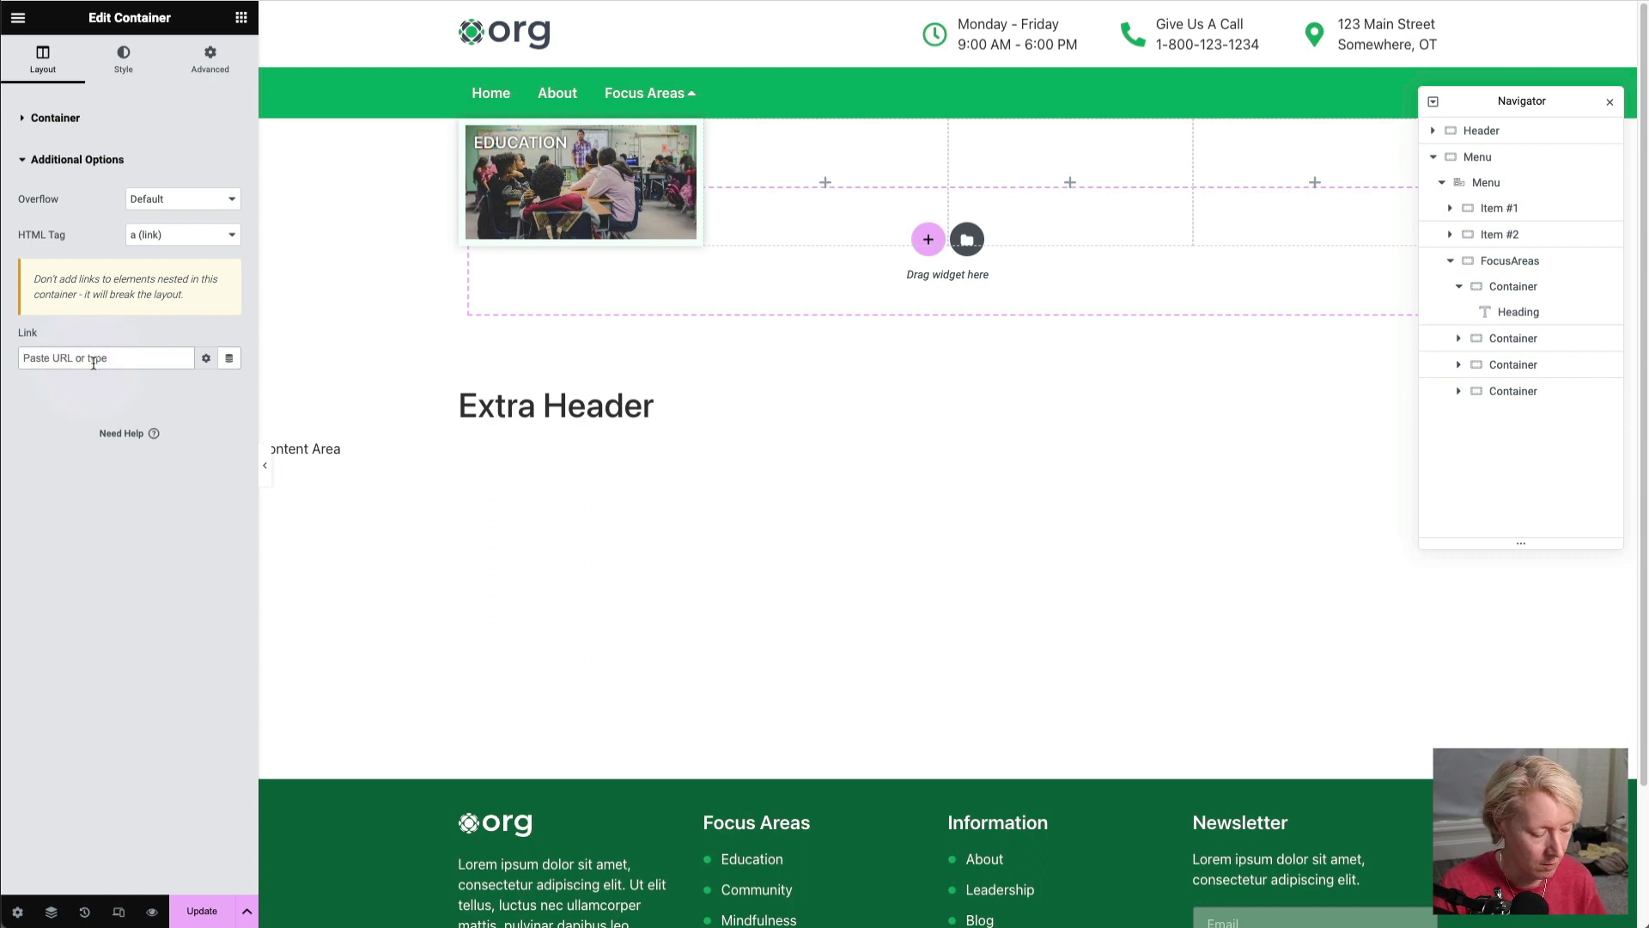
{"action": "type", "text": "ed"}
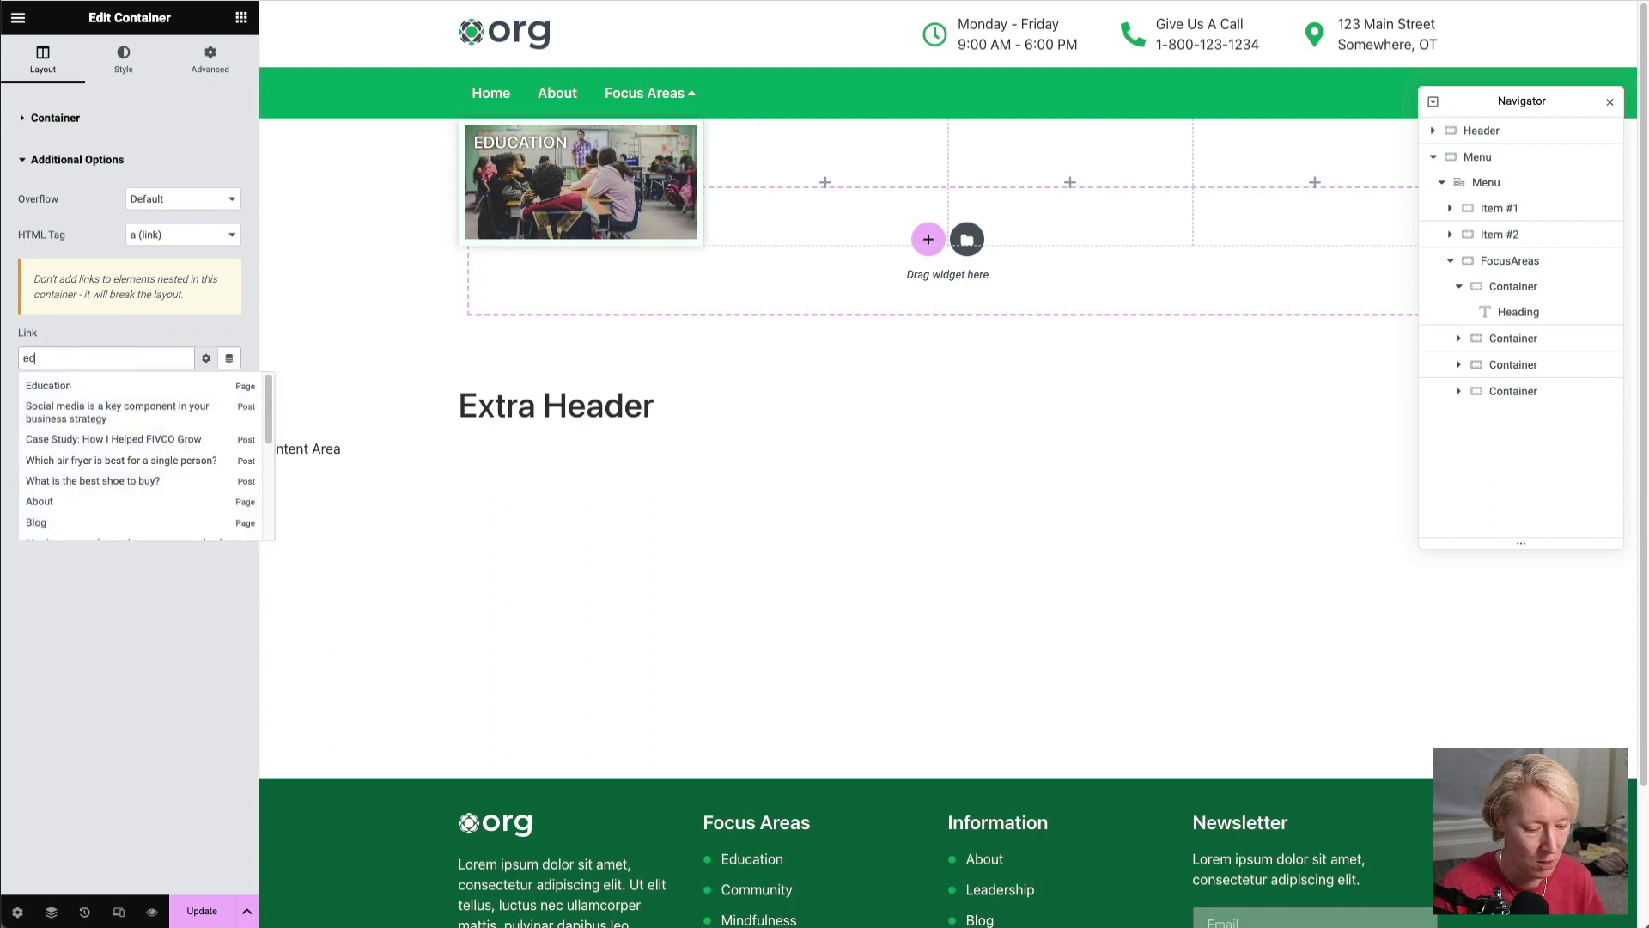
{"action": "key", "text": "BackSpace"}
{"action": "key", "text": "BackSpace"}
{"action": "type", "text": "test"}
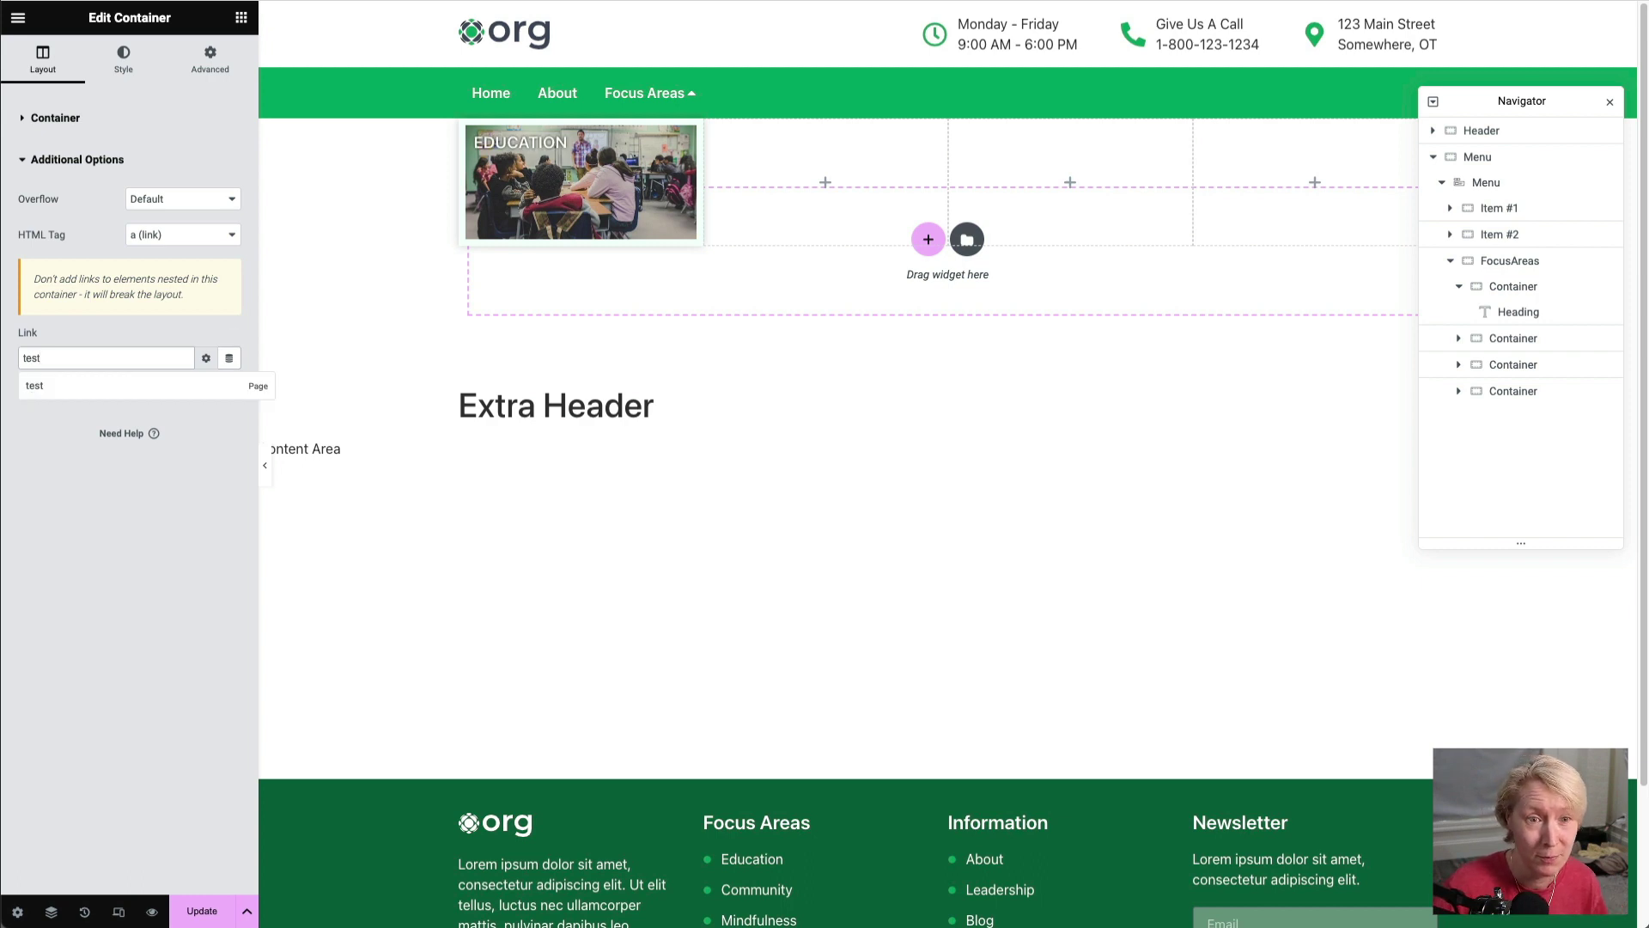
{"action": "left_click", "coordinate": [39, 385]}
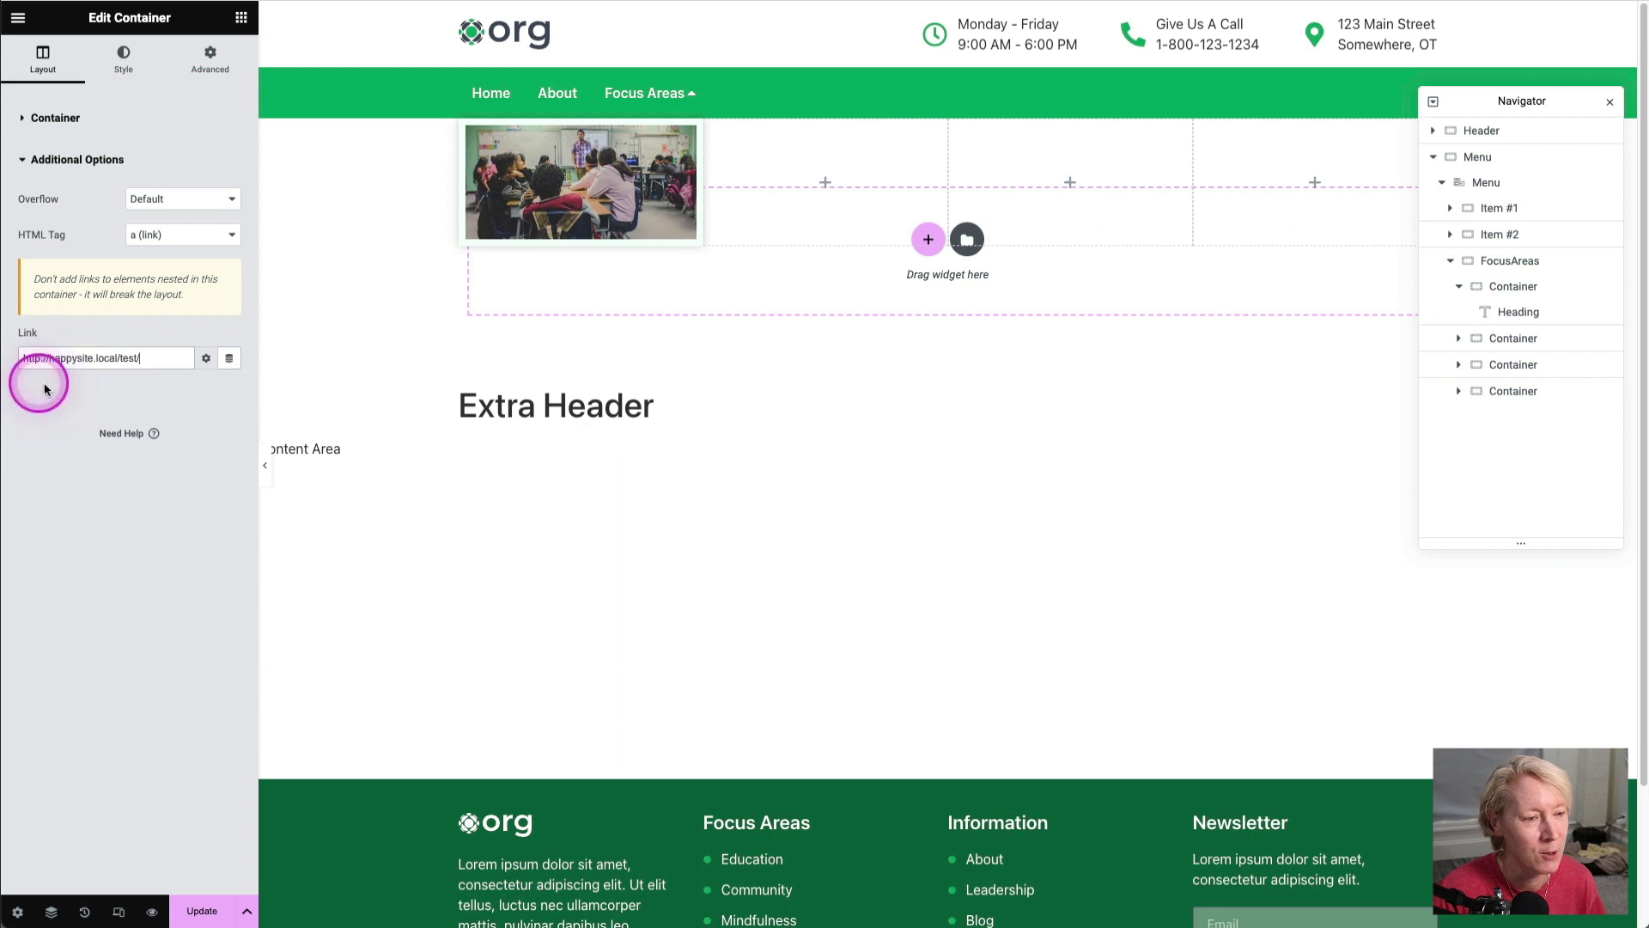
{"action": "left_click", "coordinate": [68, 441]}
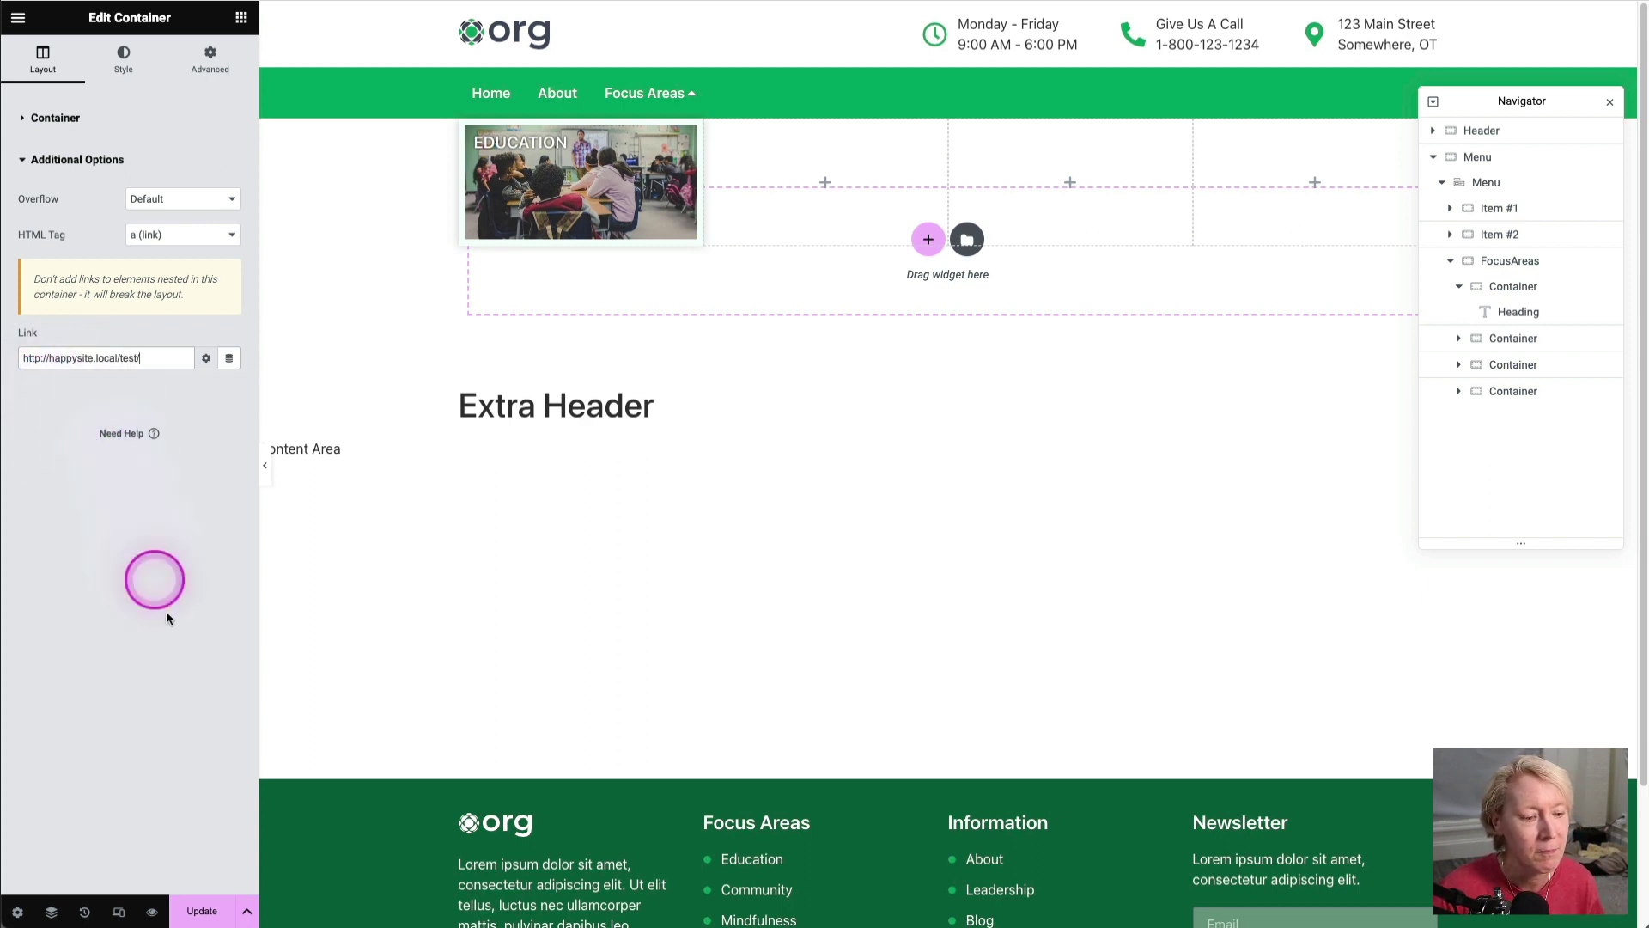
{"action": "left_click", "coordinate": [201, 912]}
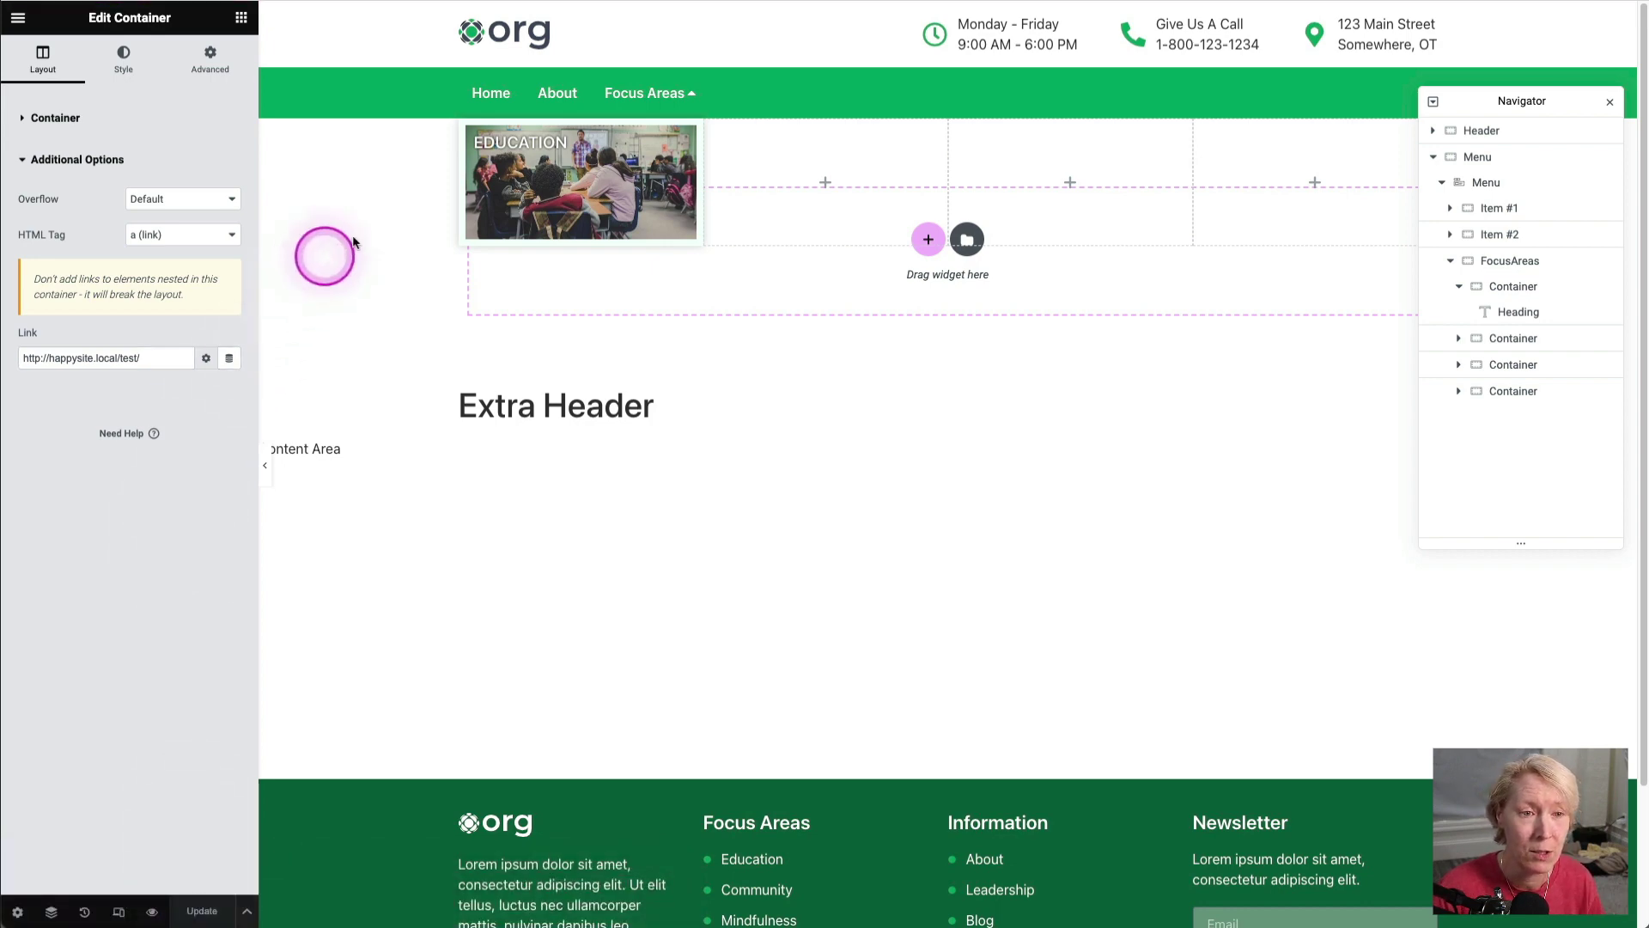
Step: Duplicate the Education image container three times to make four copies
{"action": "left_click", "coordinate": [502, 138]}
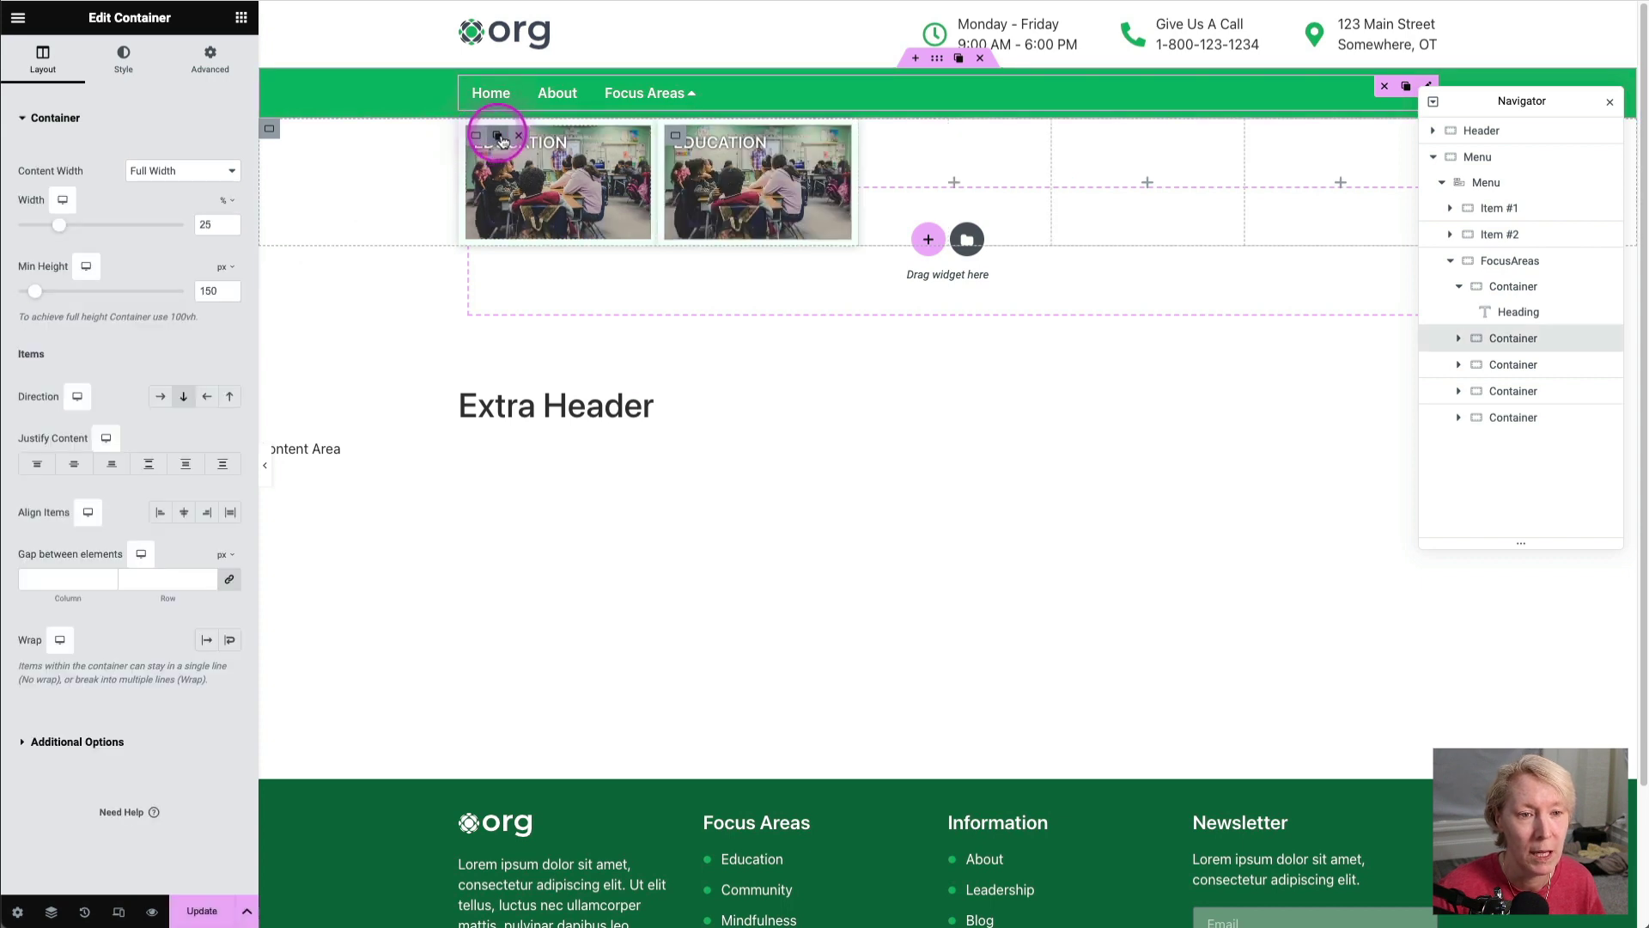
{"action": "left_click", "coordinate": [501, 138]}
{"action": "left_click", "coordinate": [502, 138]}
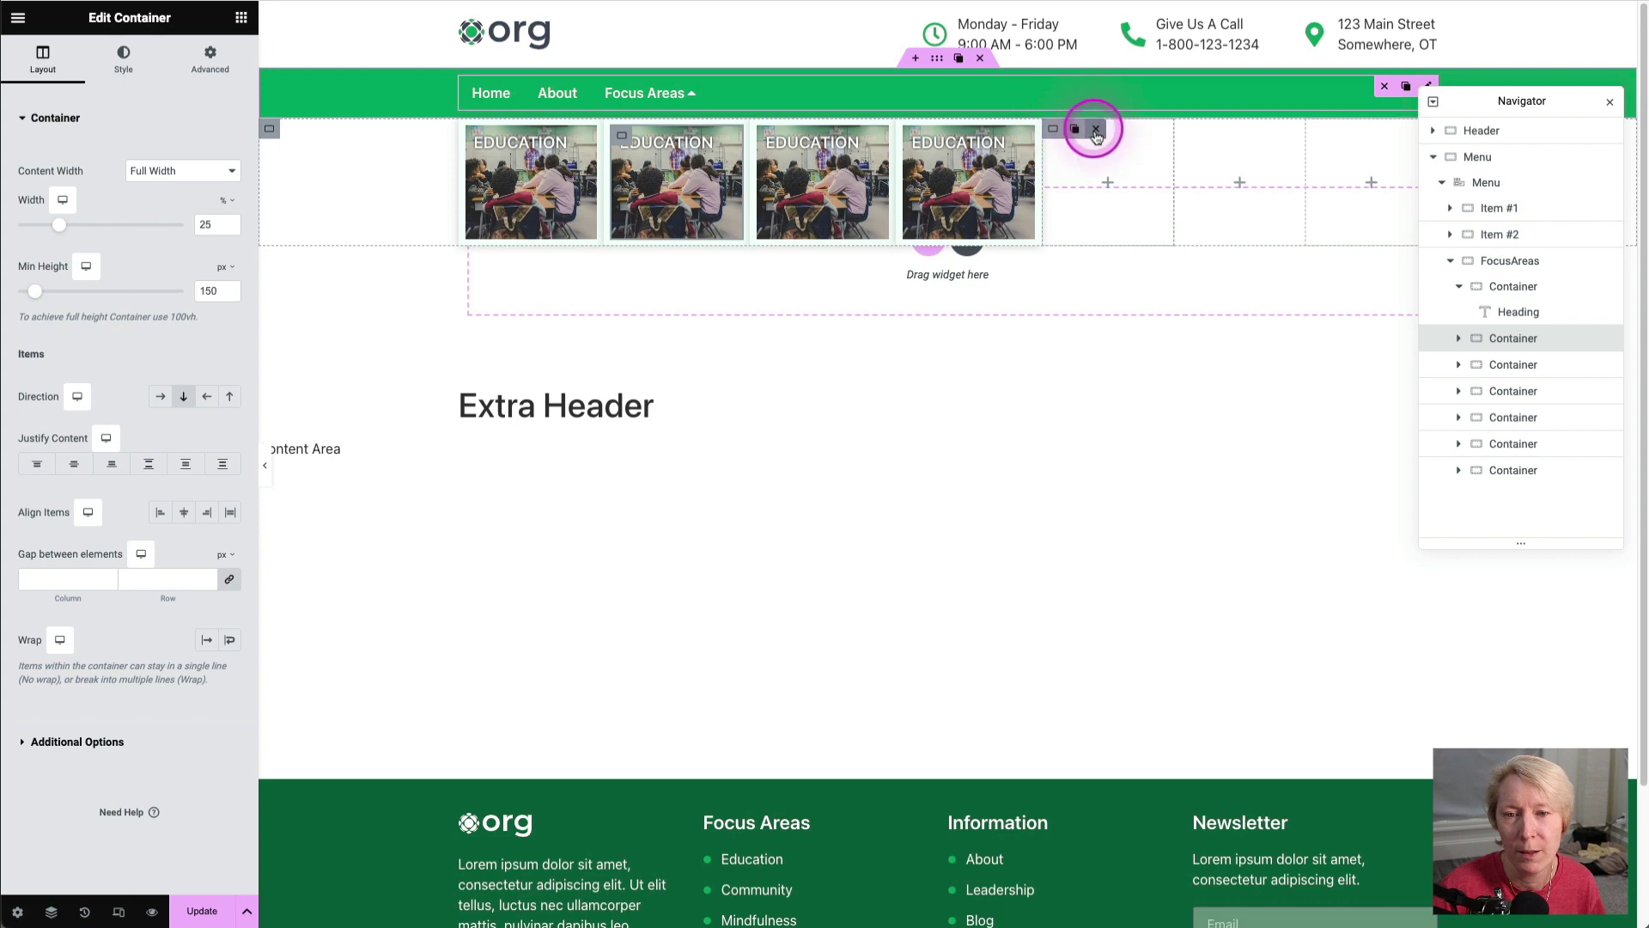
Step: Delete the three empty leftover containers and save the template with Update
{"action": "left_click", "coordinate": [1093, 129]}
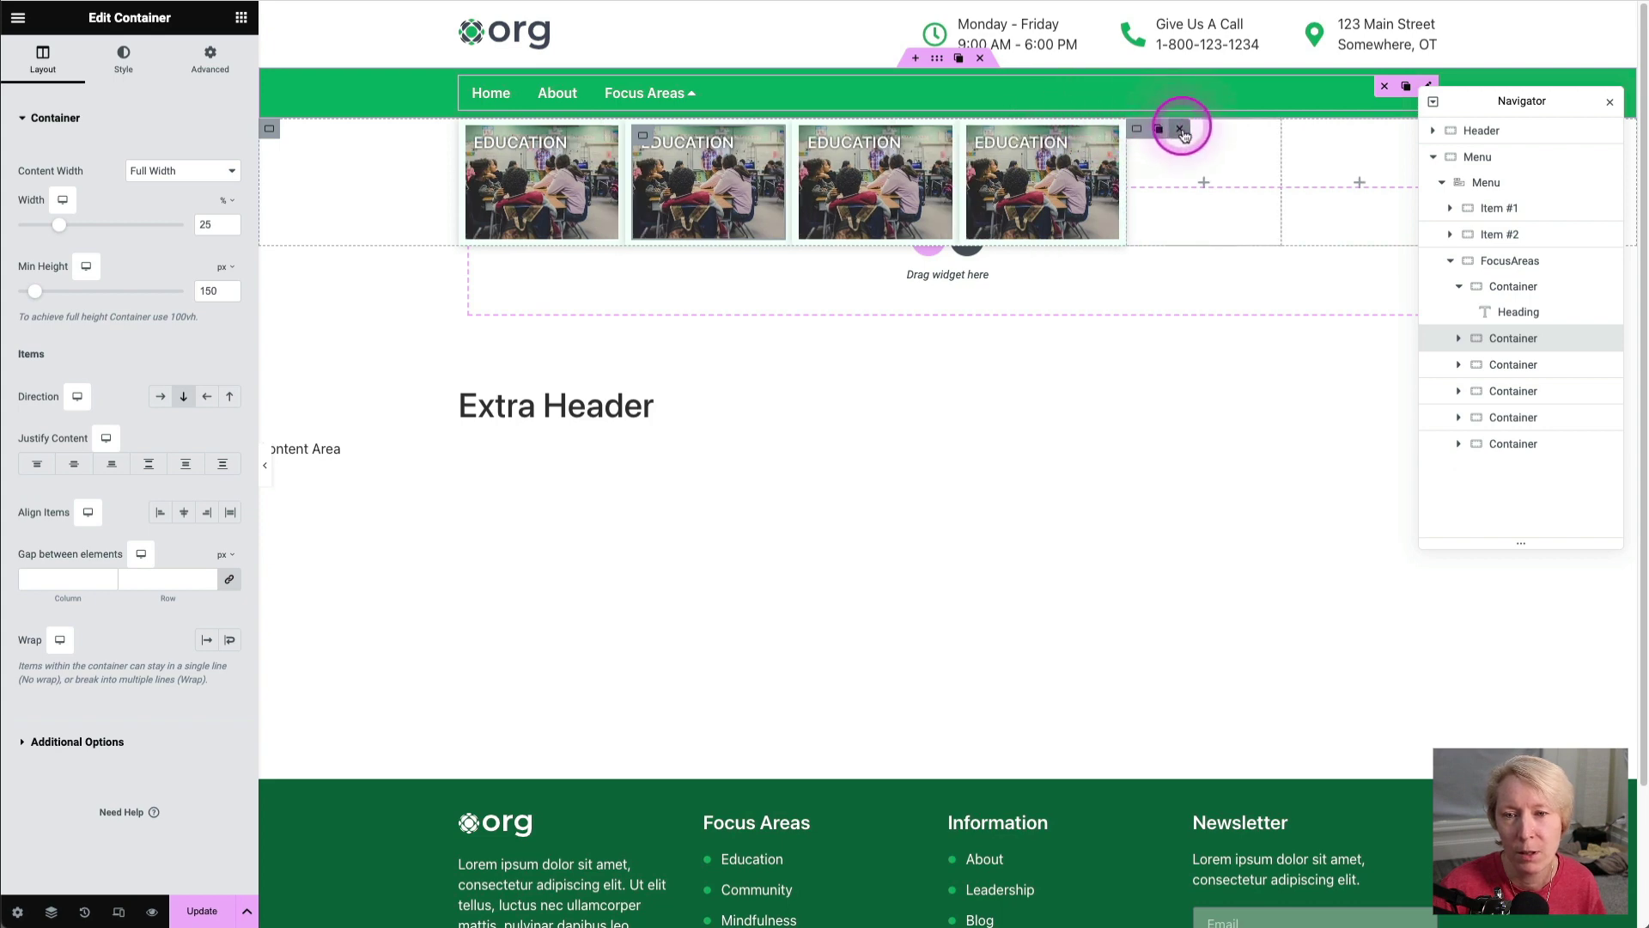
{"action": "left_click", "coordinate": [1183, 130]}
{"action": "left_click", "coordinate": [1306, 130]}
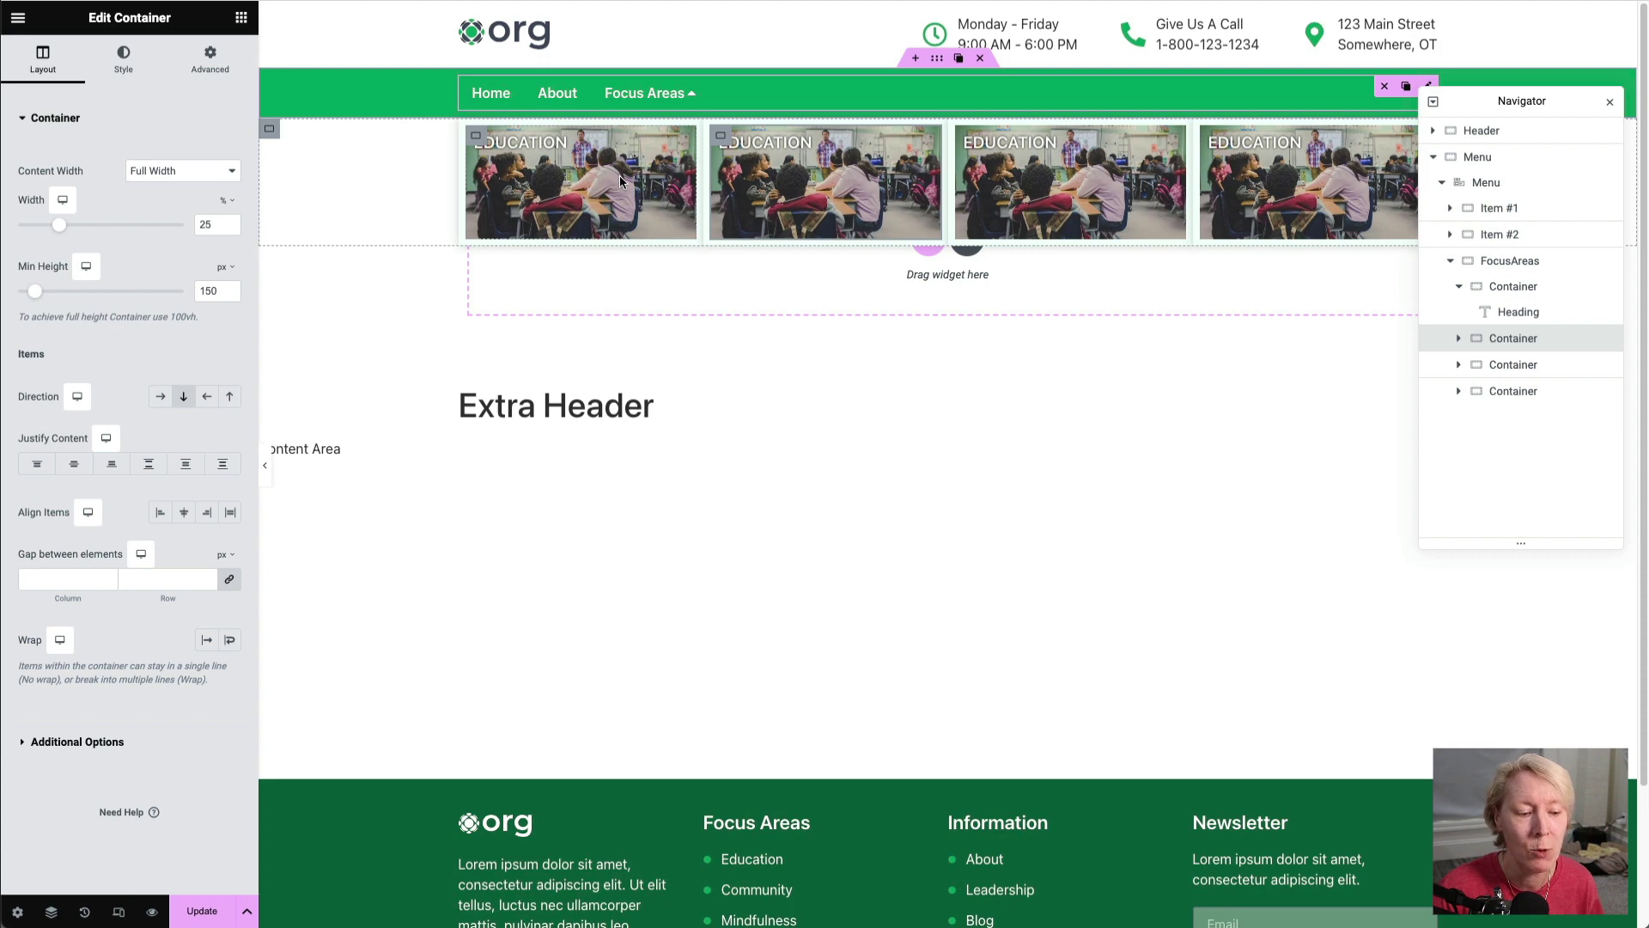
{"action": "left_click", "coordinate": [204, 910]}
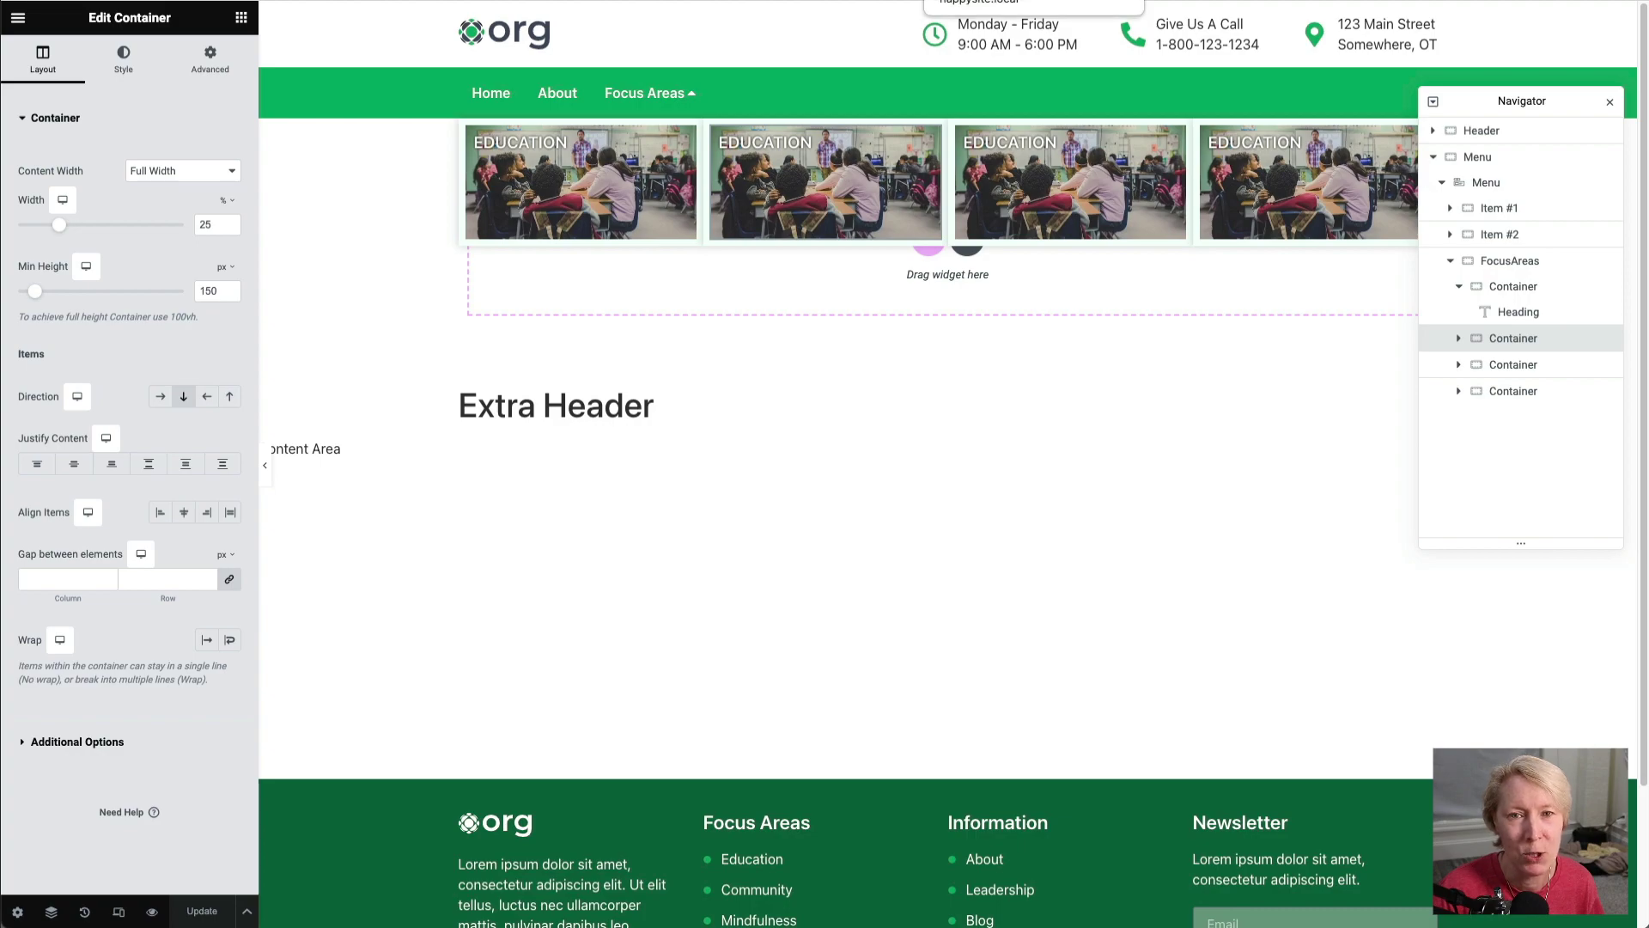
Step: On the live Test page, open the Focus Areas dropdown and follow a card's link
{"action": "left_click", "coordinate": [1031, 1]}
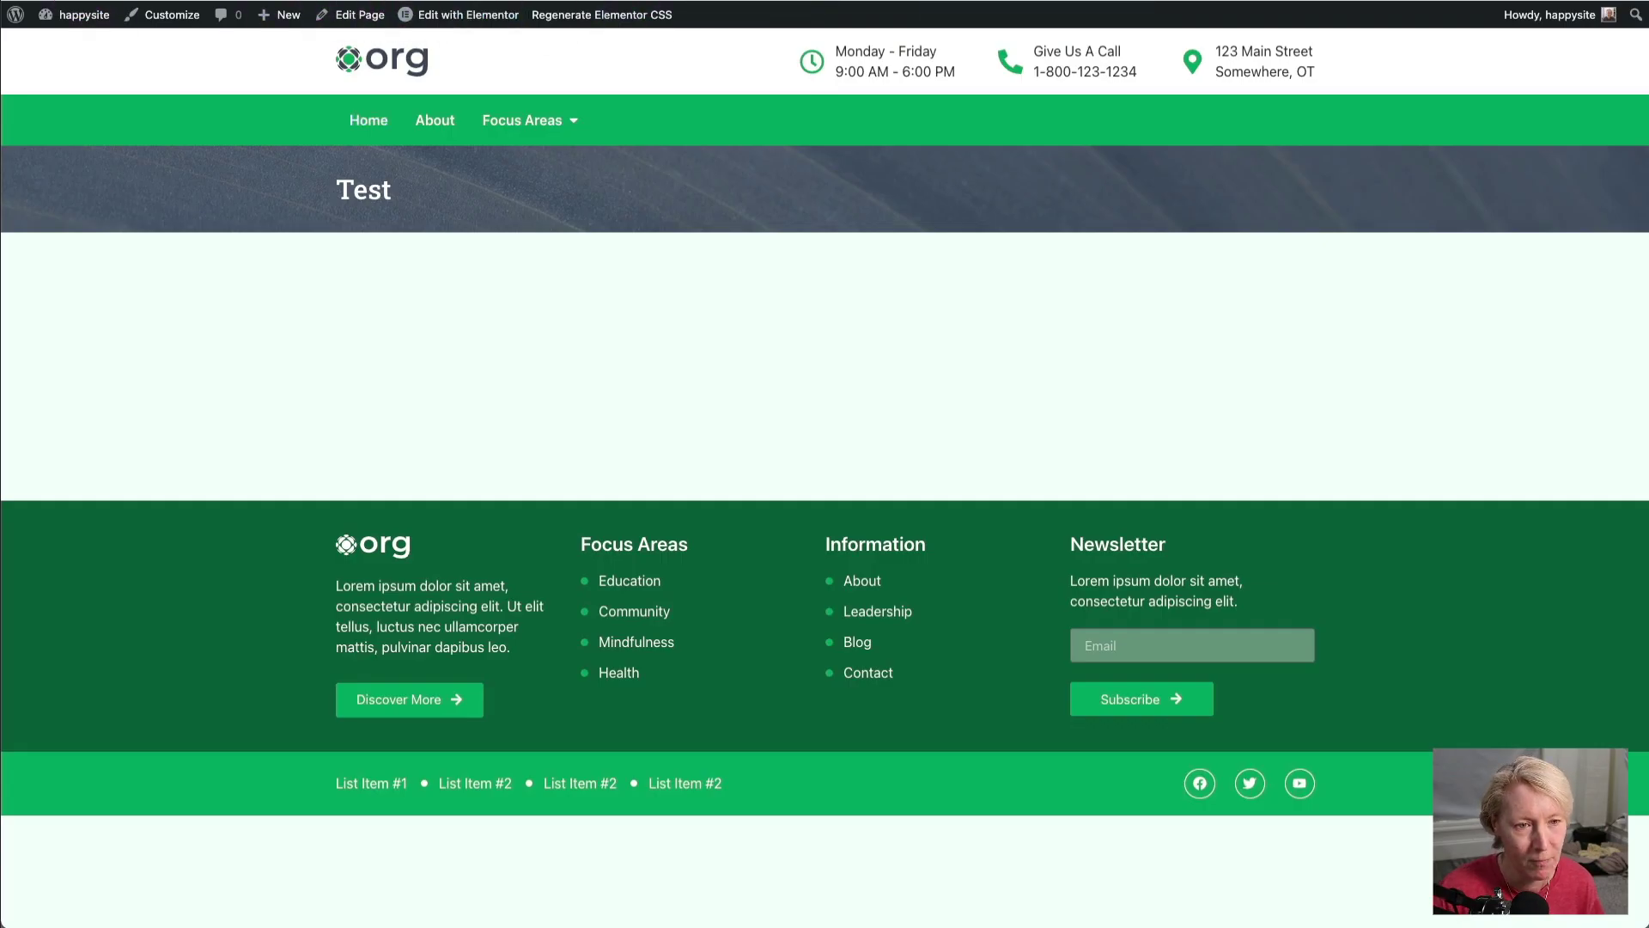
{"action": "mouse_move", "coordinate": [527, 119]}
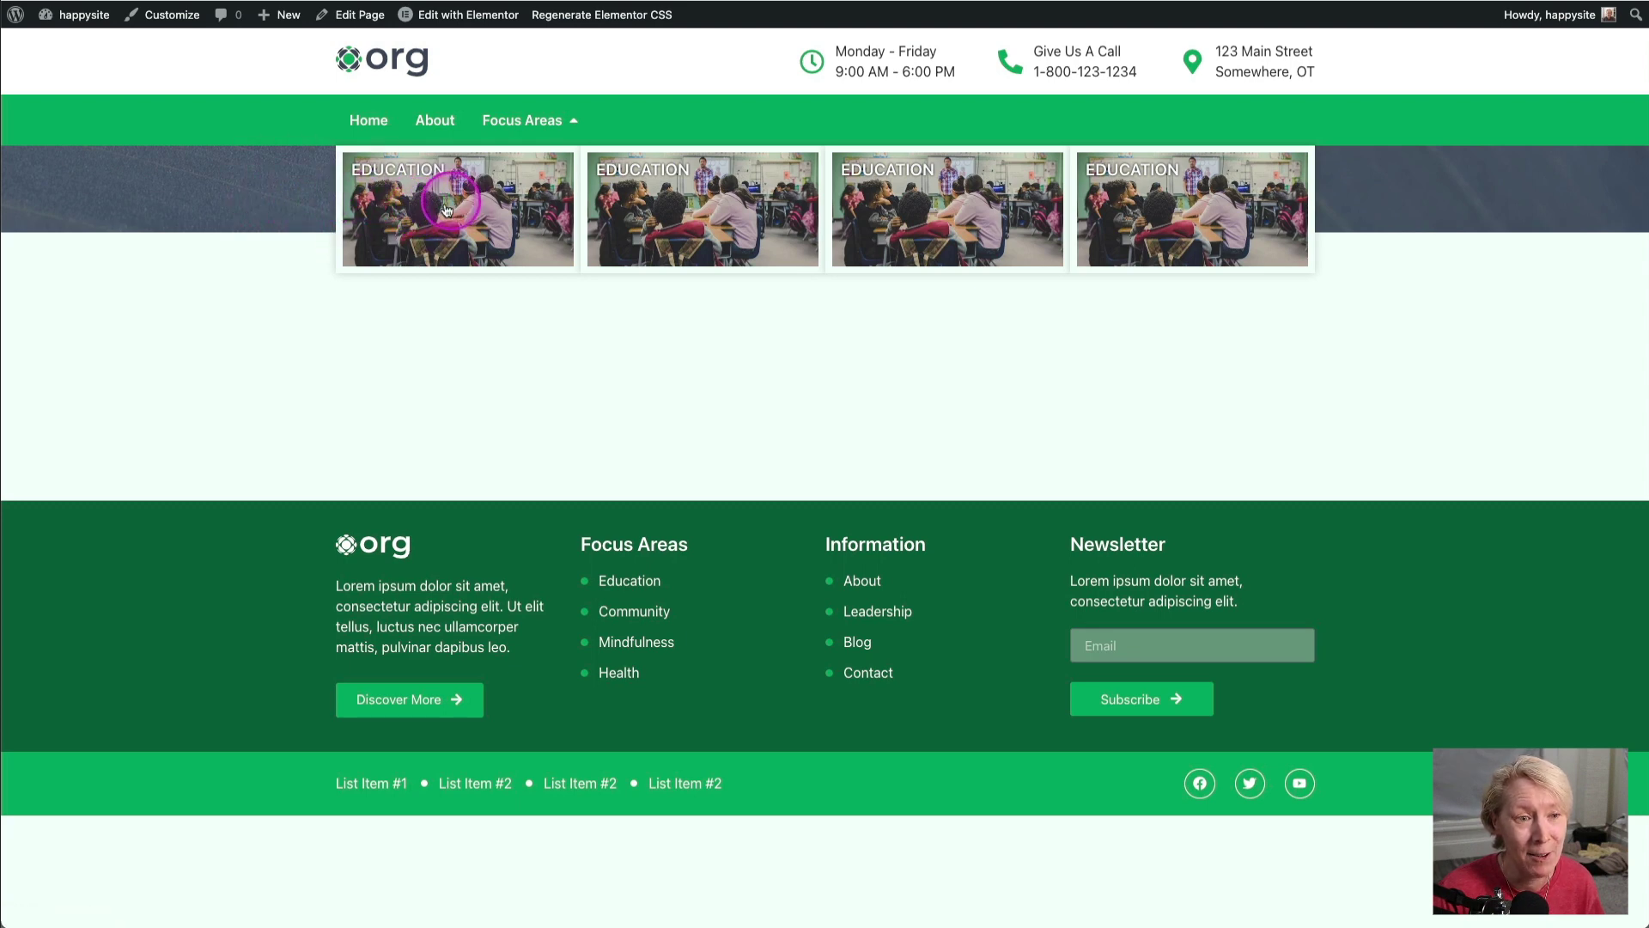
{"action": "left_click", "coordinate": [257, 178]}
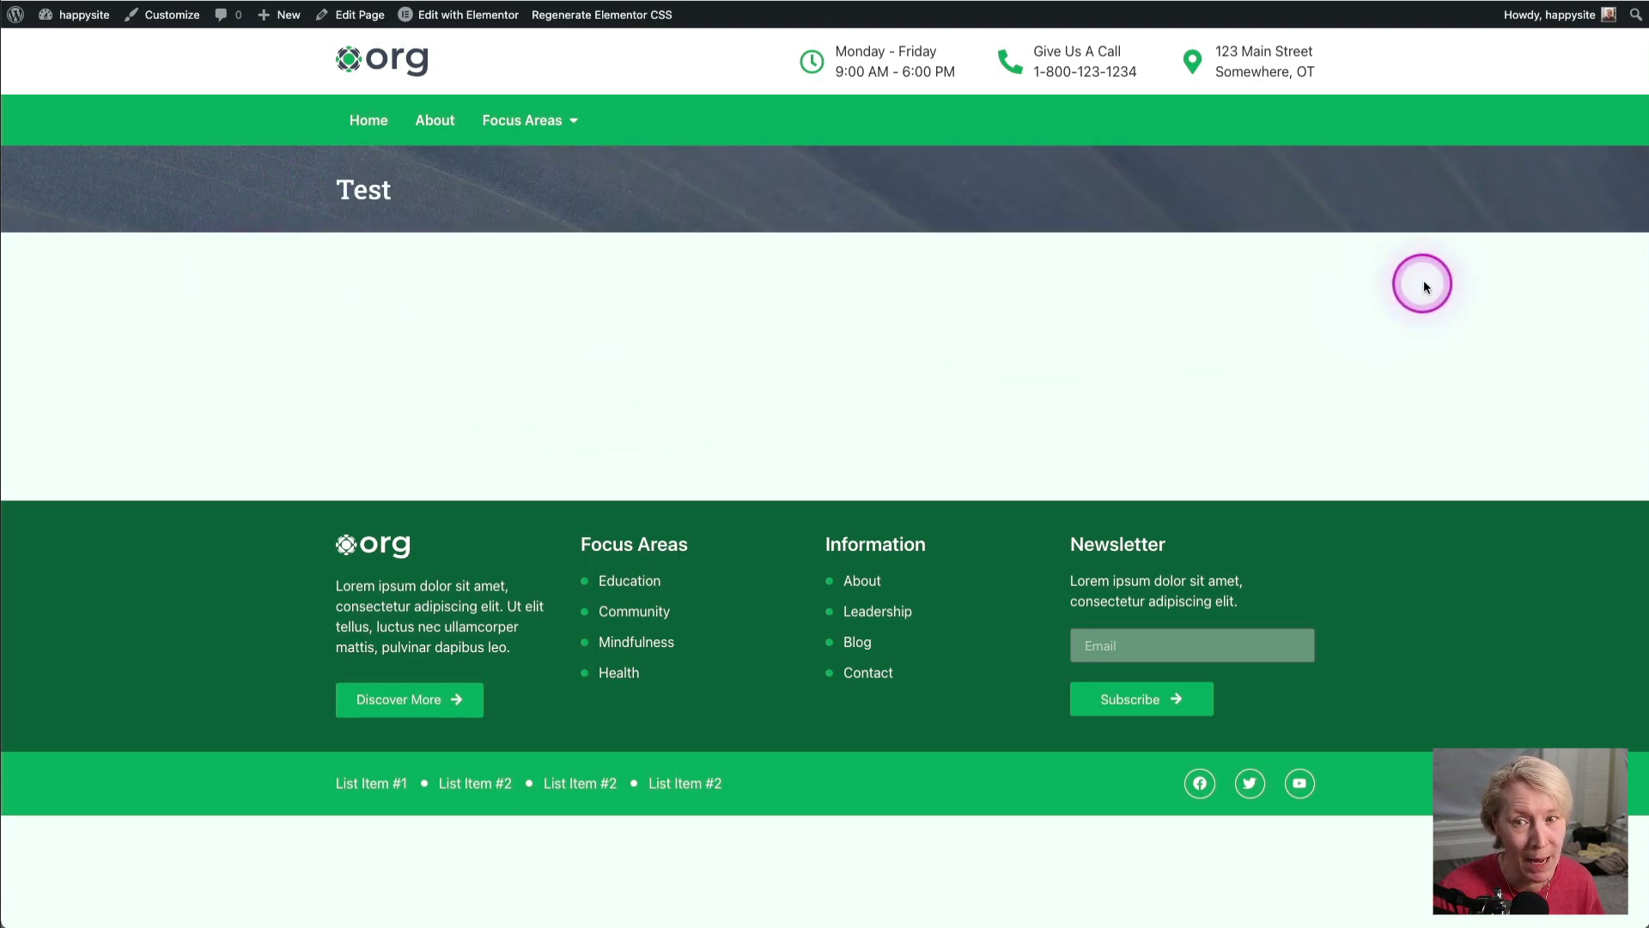
{"action": "left_click", "coordinate": [516, 120]}
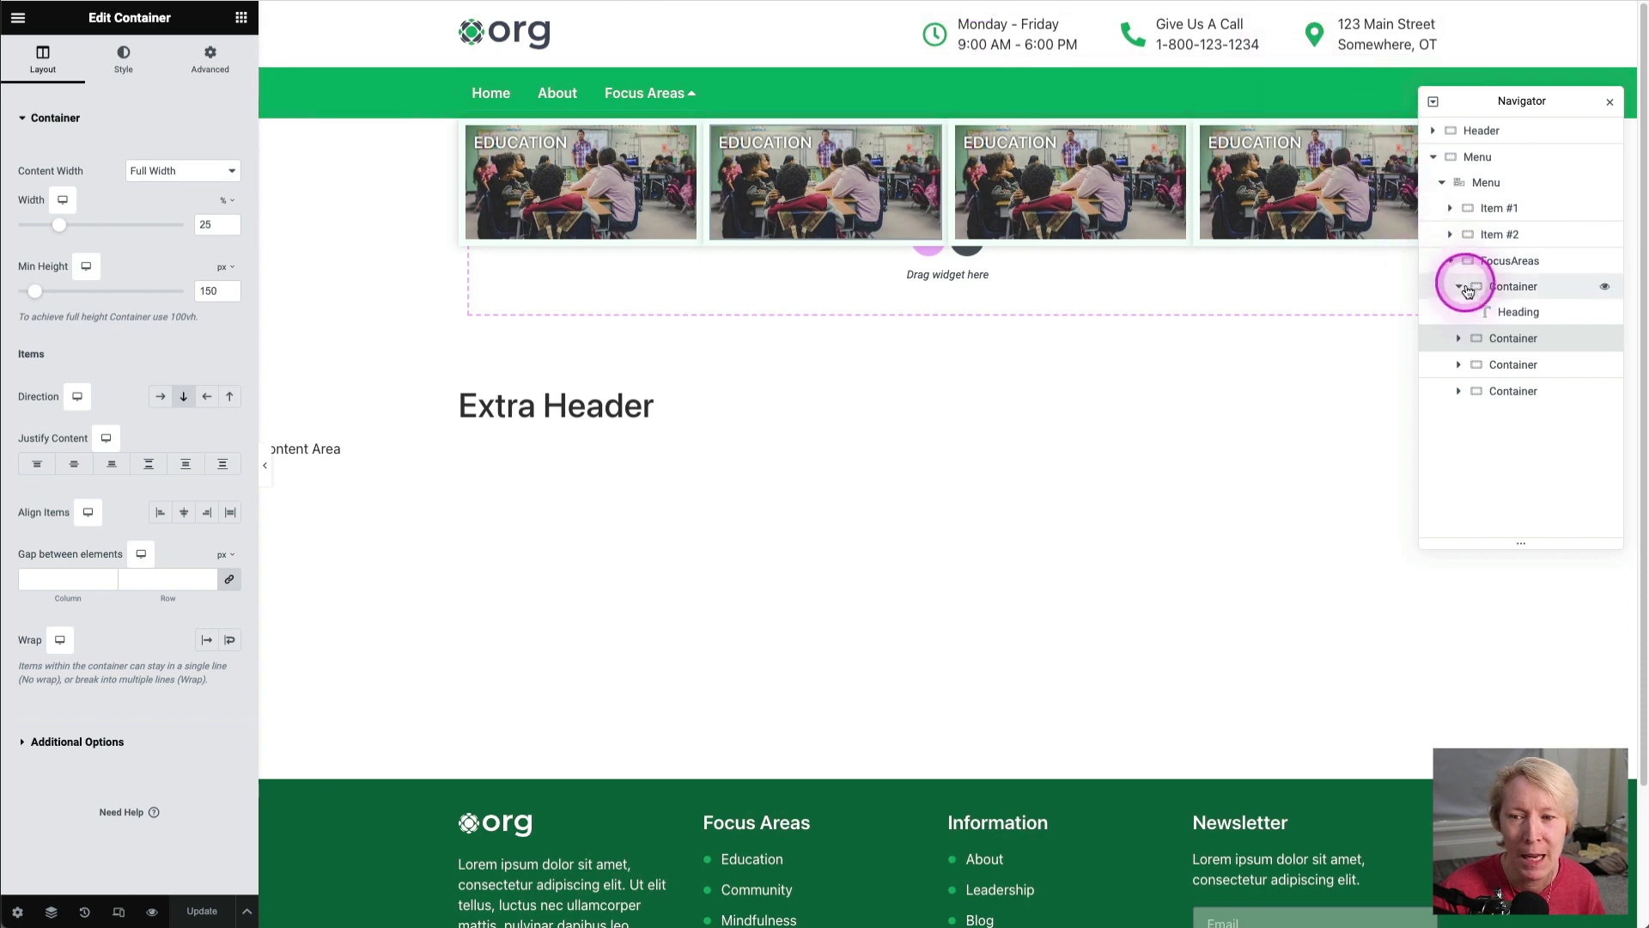
Step: Set the FocusAreas container background to the Text global colour with alpha at zero (#33333300)
{"action": "left_click", "coordinate": [1509, 262]}
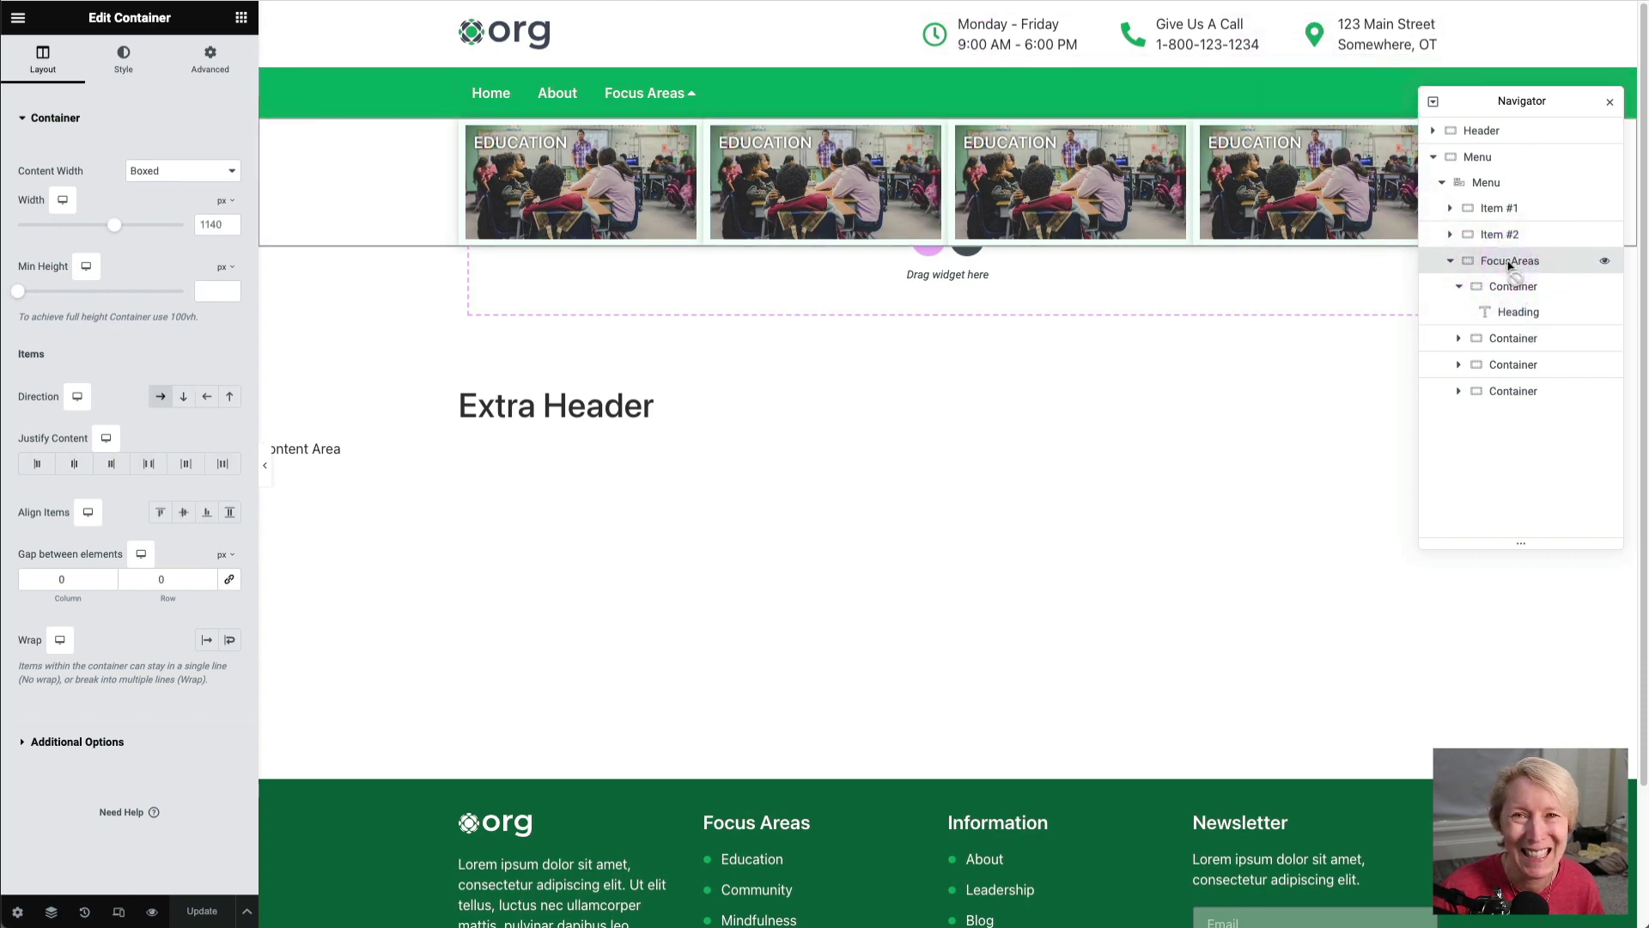
{"action": "mouse_move", "coordinate": [1510, 267]}
{"action": "left_mouse_down"}
{"action": "mouse_move", "coordinate": [1484, 259]}
{"action": "mouse_move", "coordinate": [1463, 292]}
{"action": "mouse_move", "coordinate": [1469, 280]}
{"action": "mouse_move", "coordinate": [1491, 364]}
{"action": "mouse_move", "coordinate": [1494, 266]}
{"action": "left_mouse_up"}
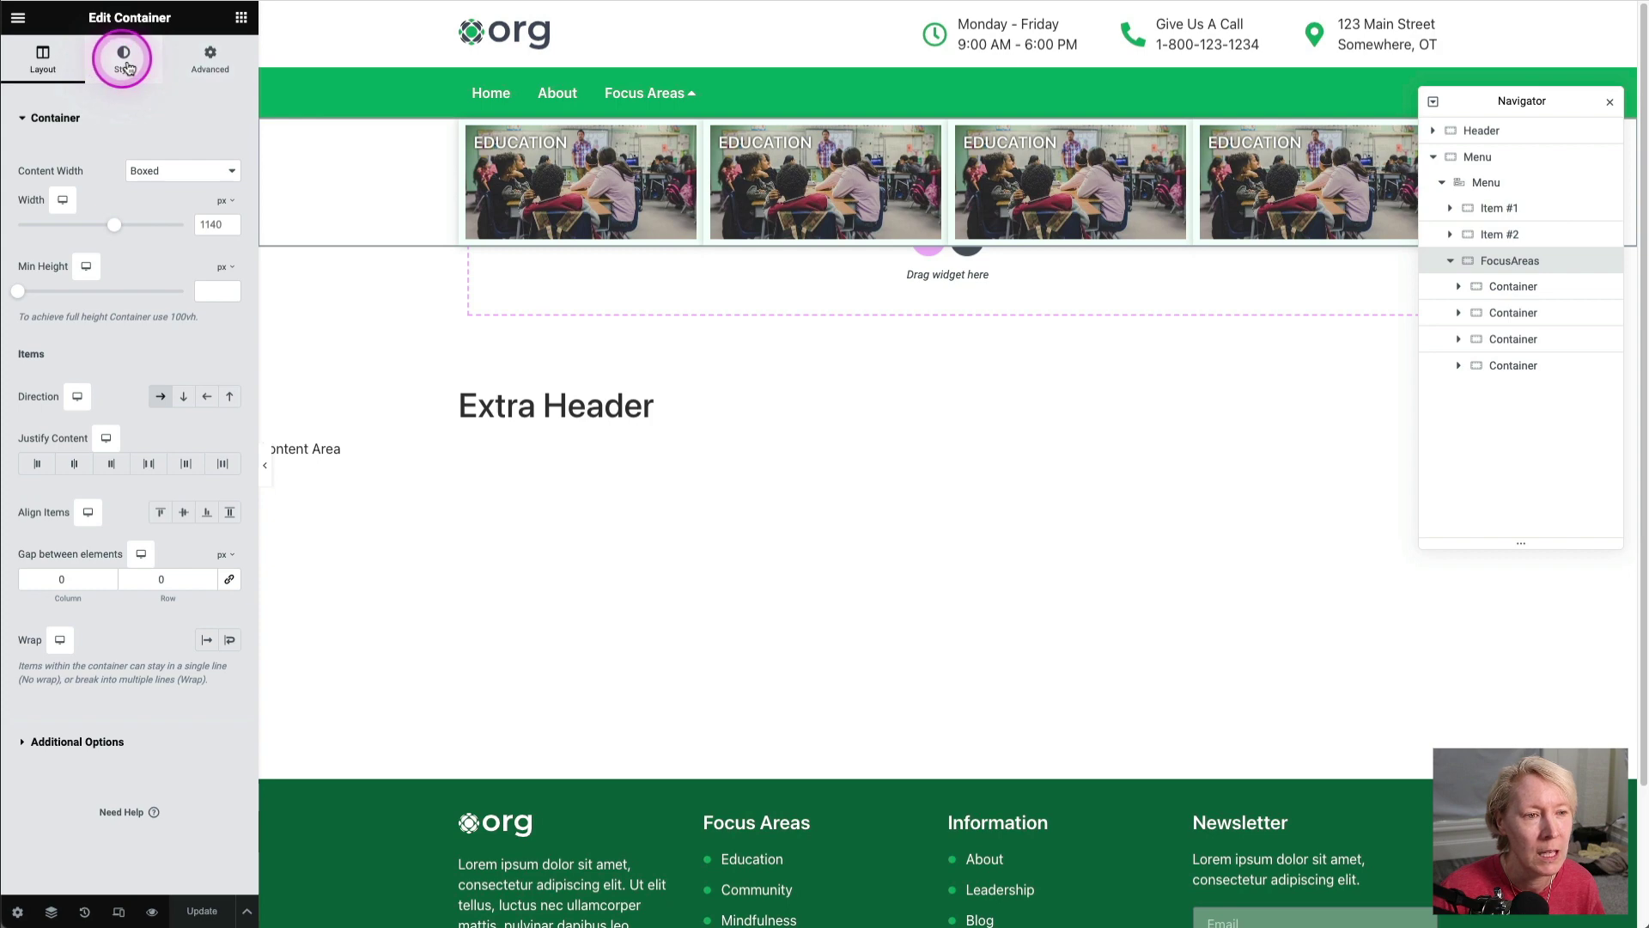
{"action": "left_click", "coordinate": [196, 62]}
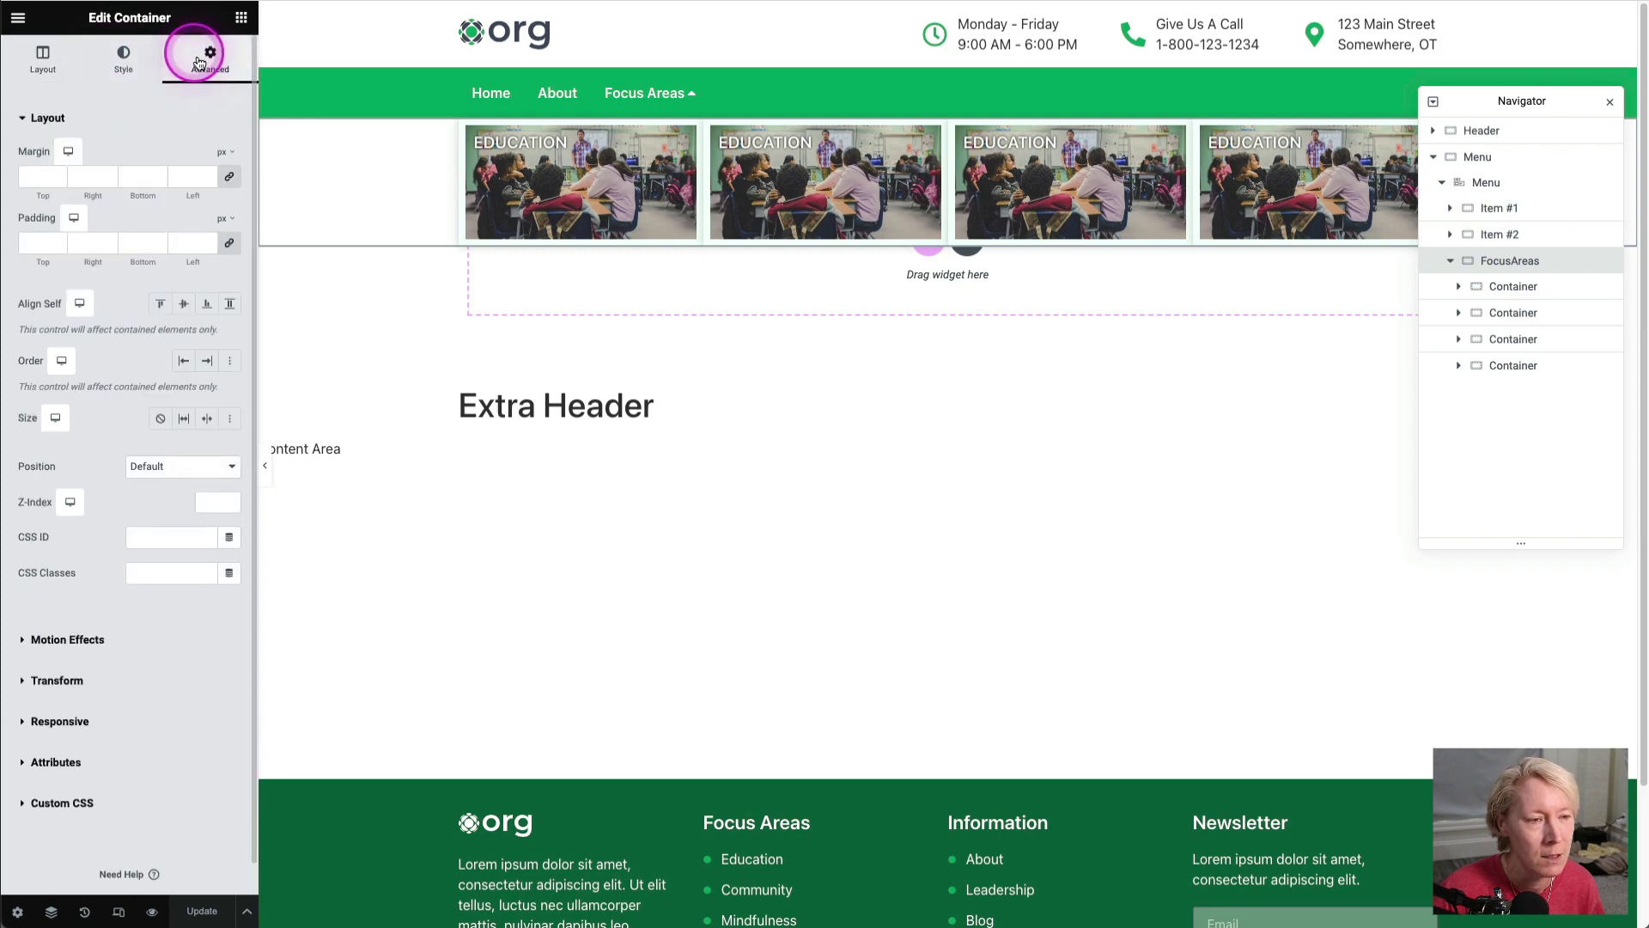
{"action": "left_click", "coordinate": [126, 57]}
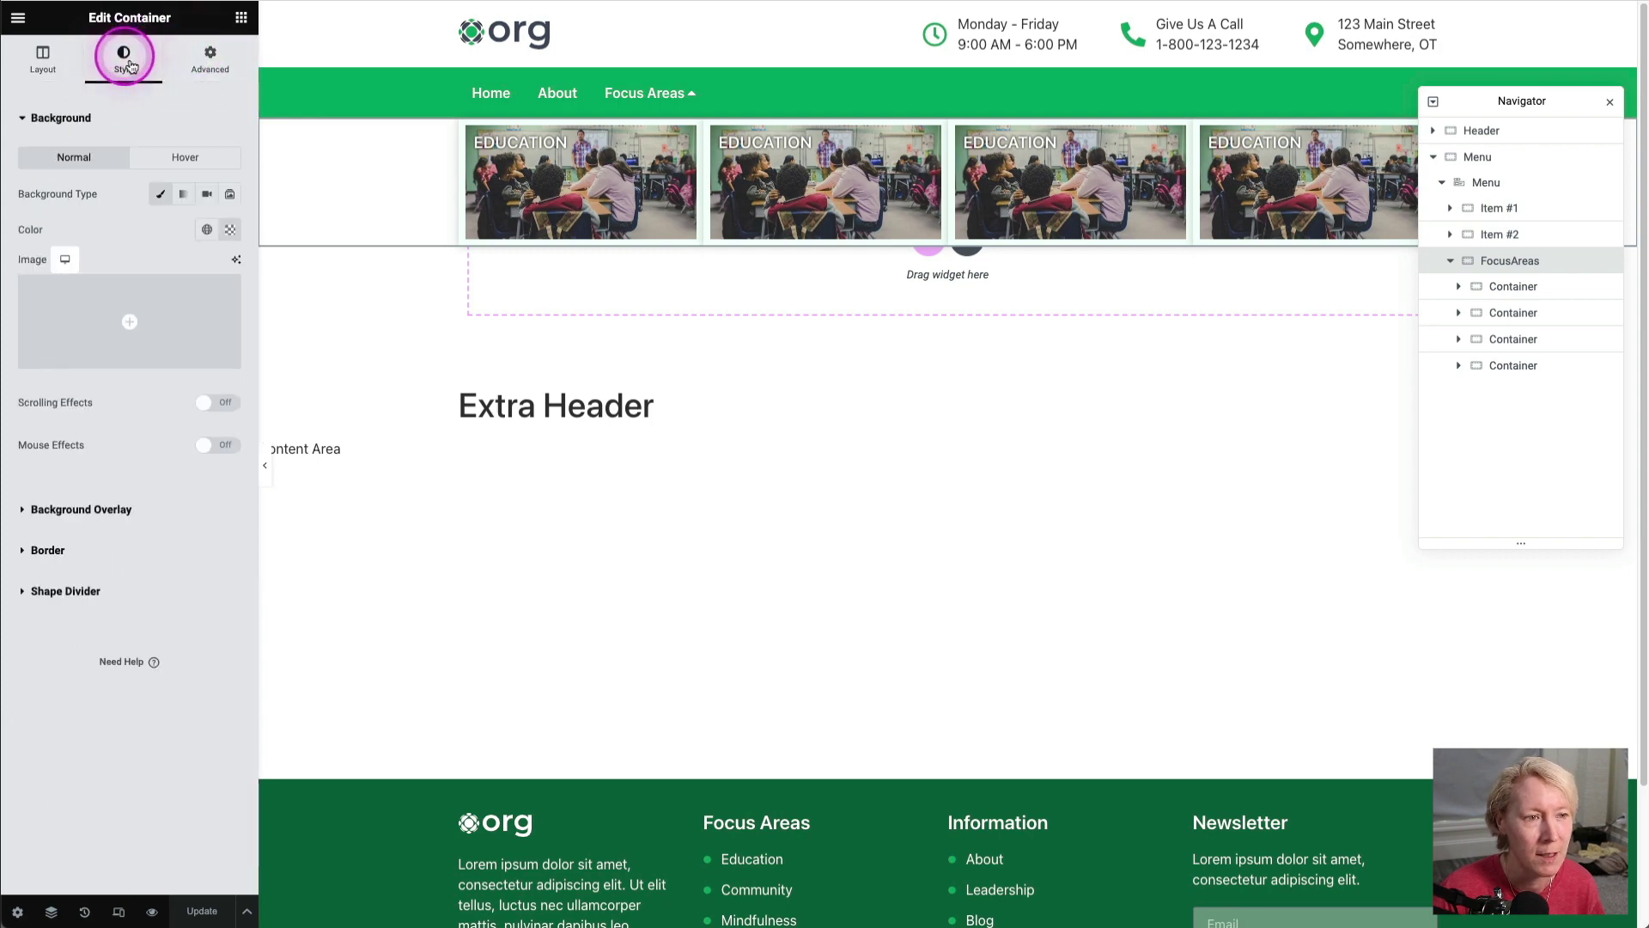
{"action": "left_click", "coordinate": [232, 230]}
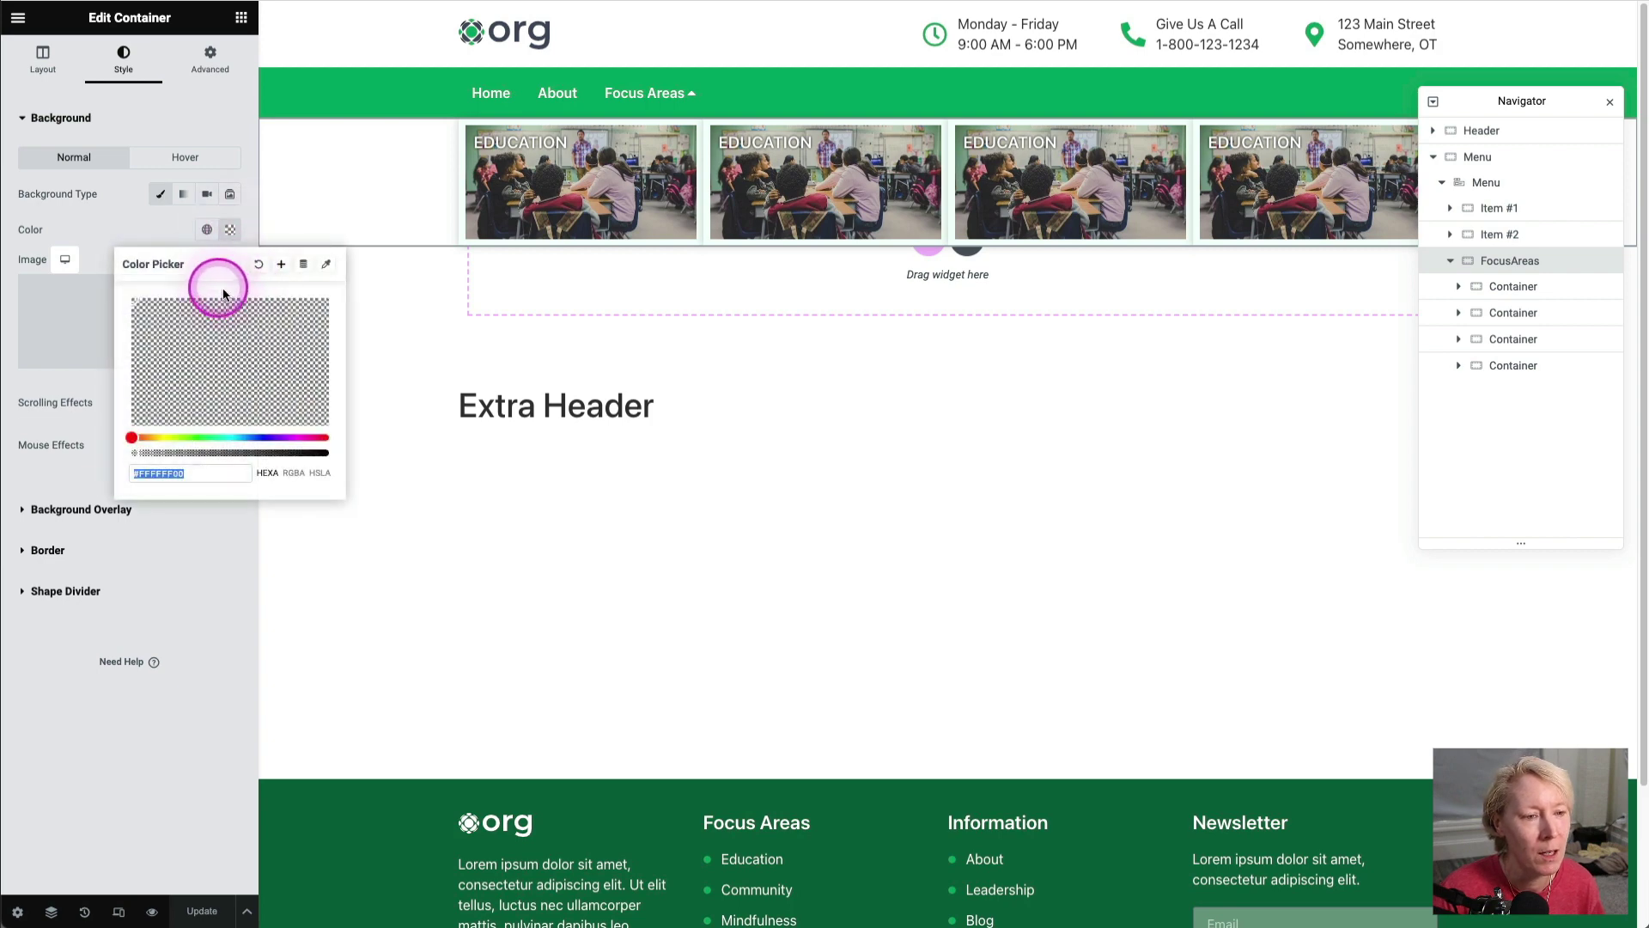
{"action": "left_click", "coordinate": [207, 230]}
{"action": "scroll", "coordinate": [107, 433], "scroll_direction": "down", "scroll_amount": 1}
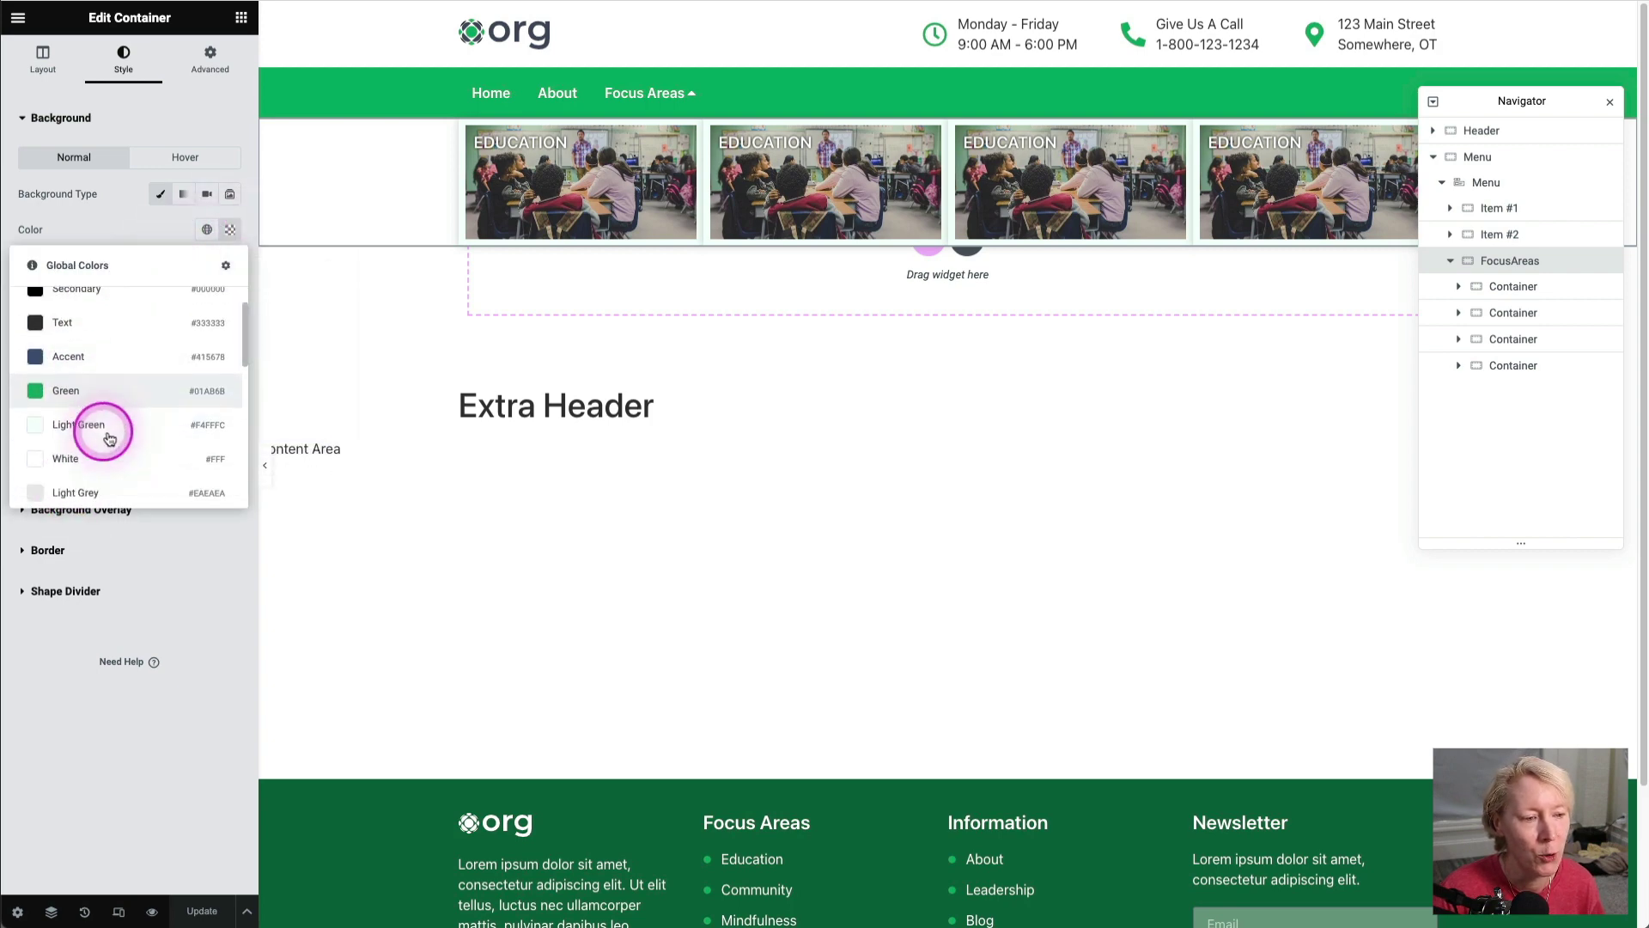
{"action": "left_click", "coordinate": [86, 330]}
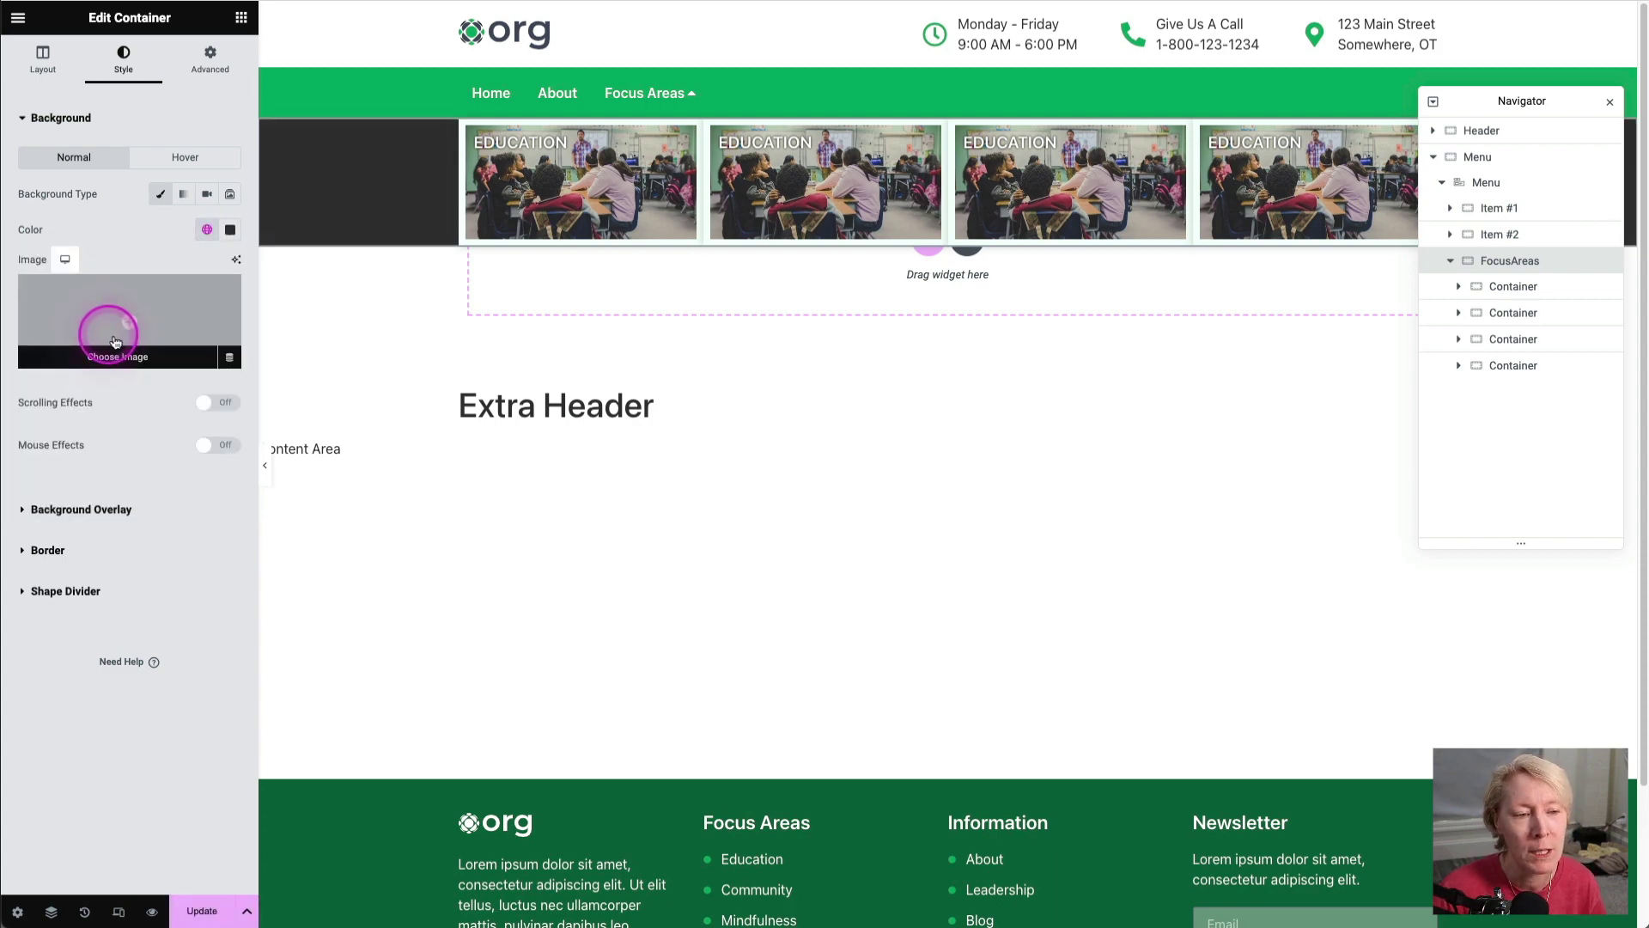
{"action": "left_click", "coordinate": [228, 231]}
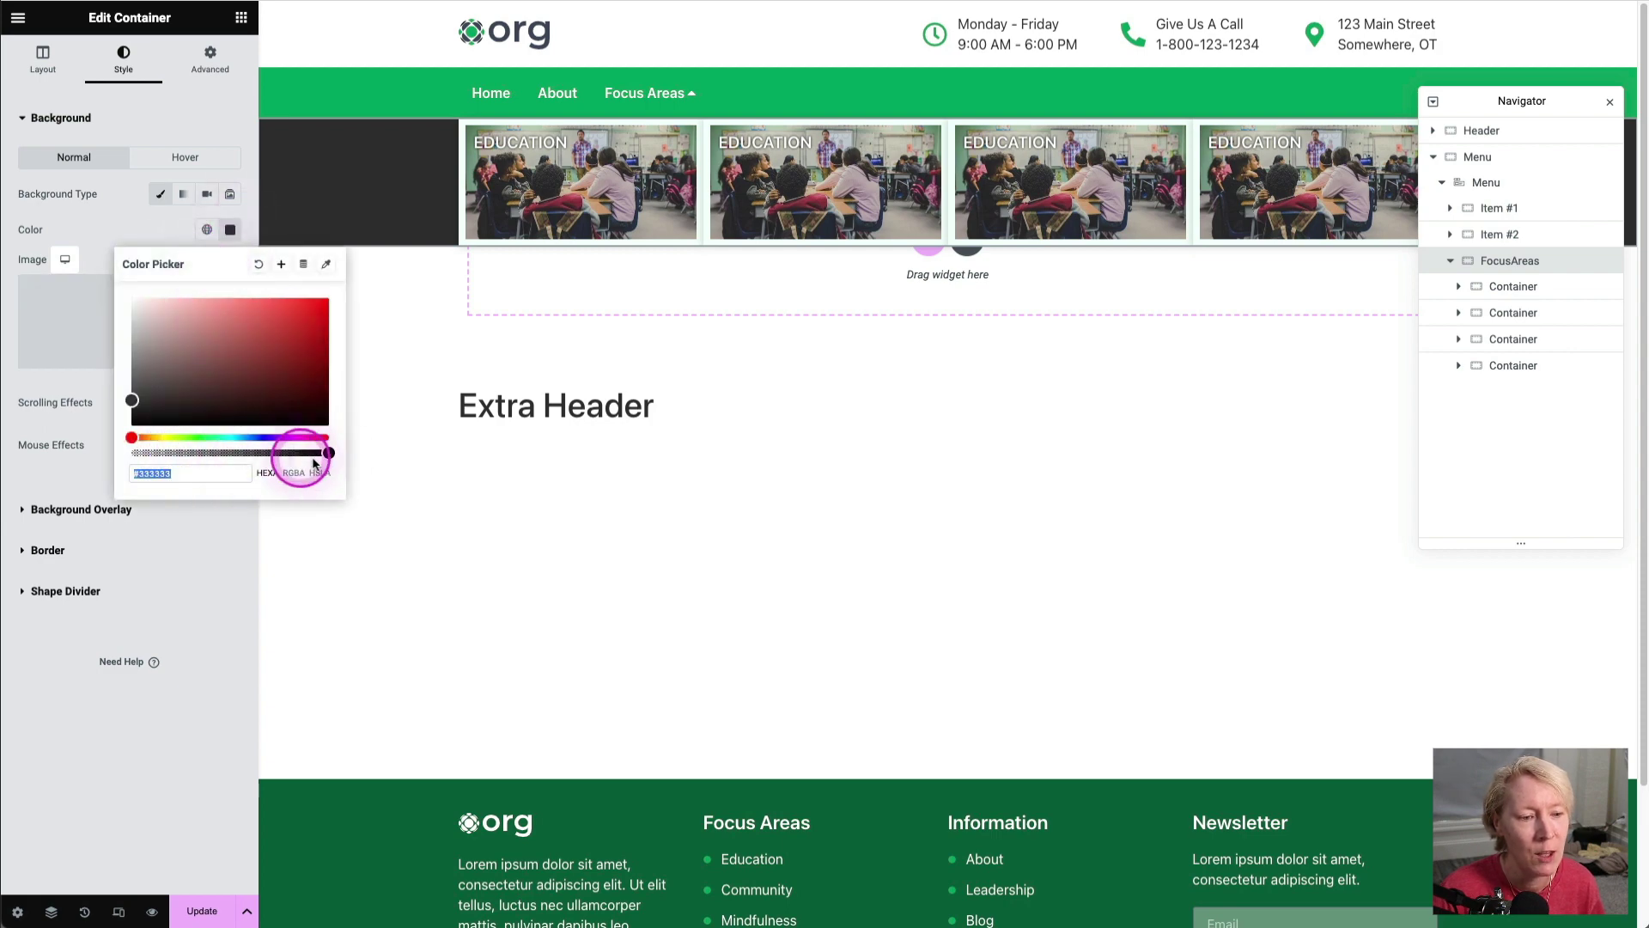
{"action": "left_click_drag", "start_coordinate": [330, 453], "coordinate": [74, 387]}
{"action": "left_click", "coordinate": [74, 369]}
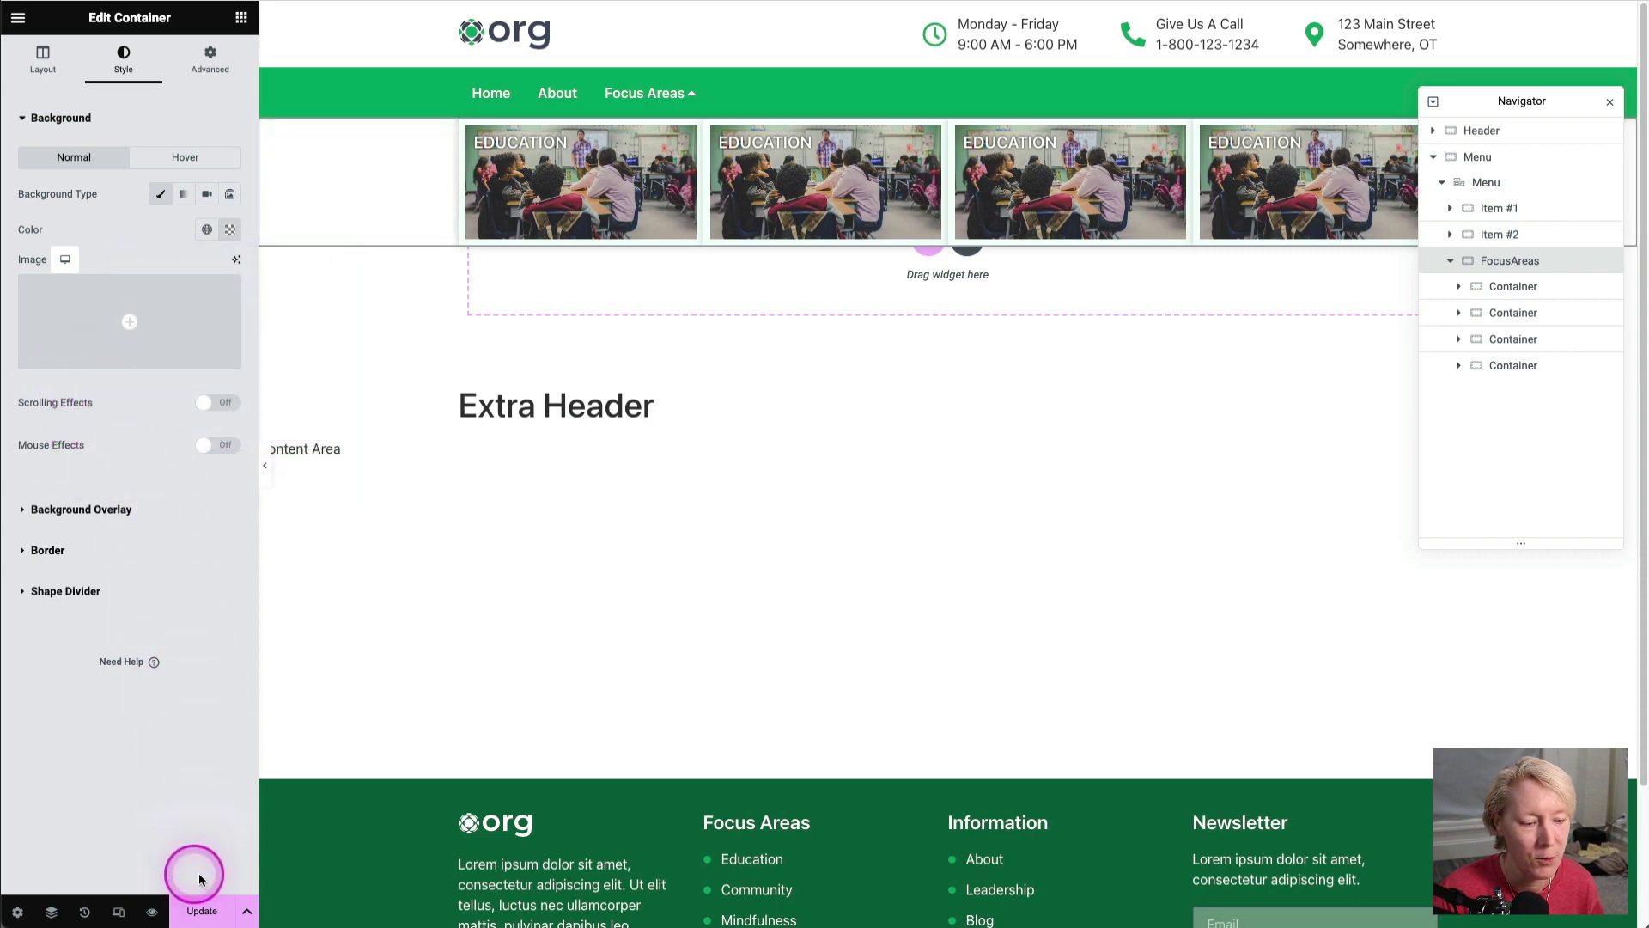
Step: Save with Update, then check the live Focus Areas dropdown's four linked EDUCATION cards
{"action": "left_click", "coordinate": [202, 909]}
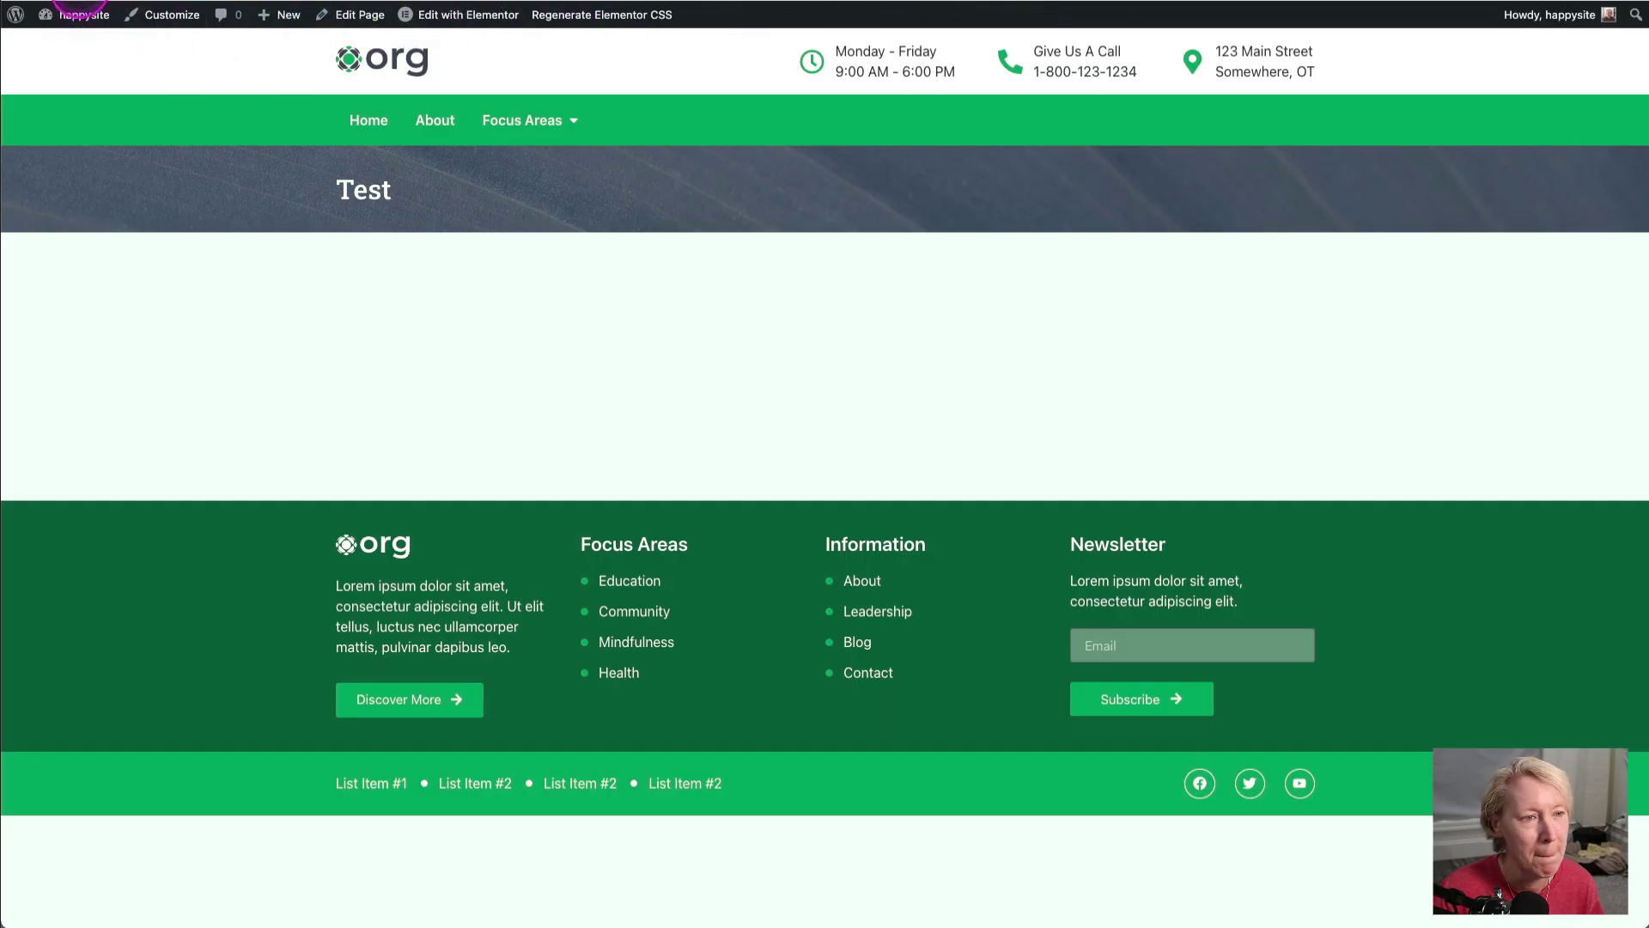
{"action": "mouse_move", "coordinate": [539, 126]}
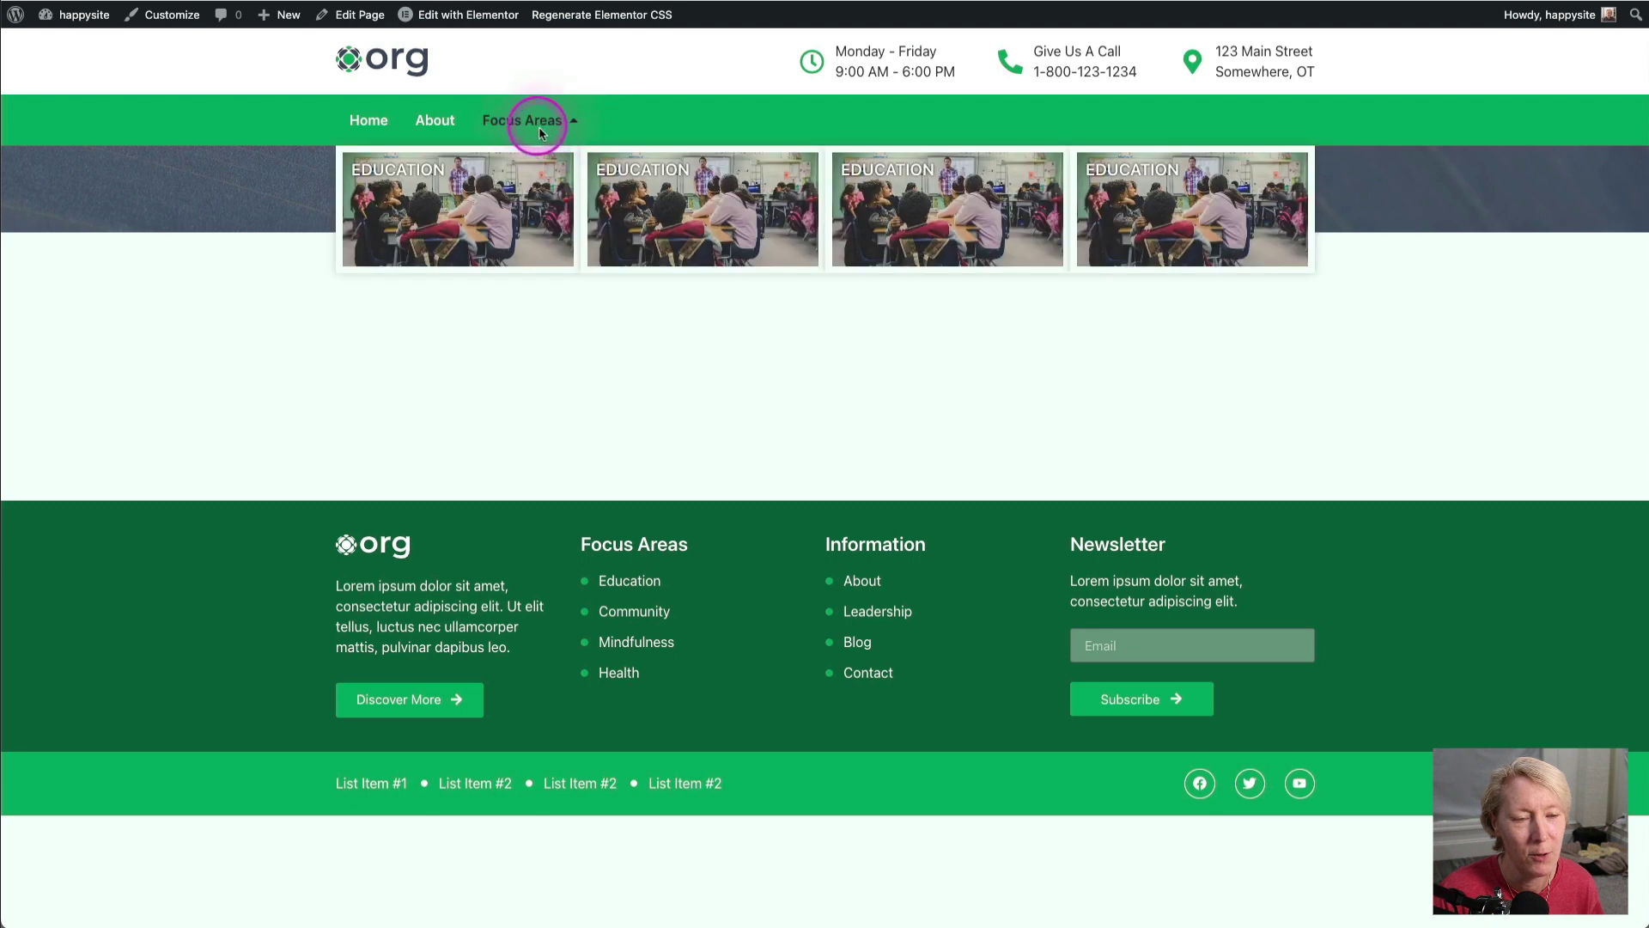
{"action": "left_click", "coordinate": [453, 209]}
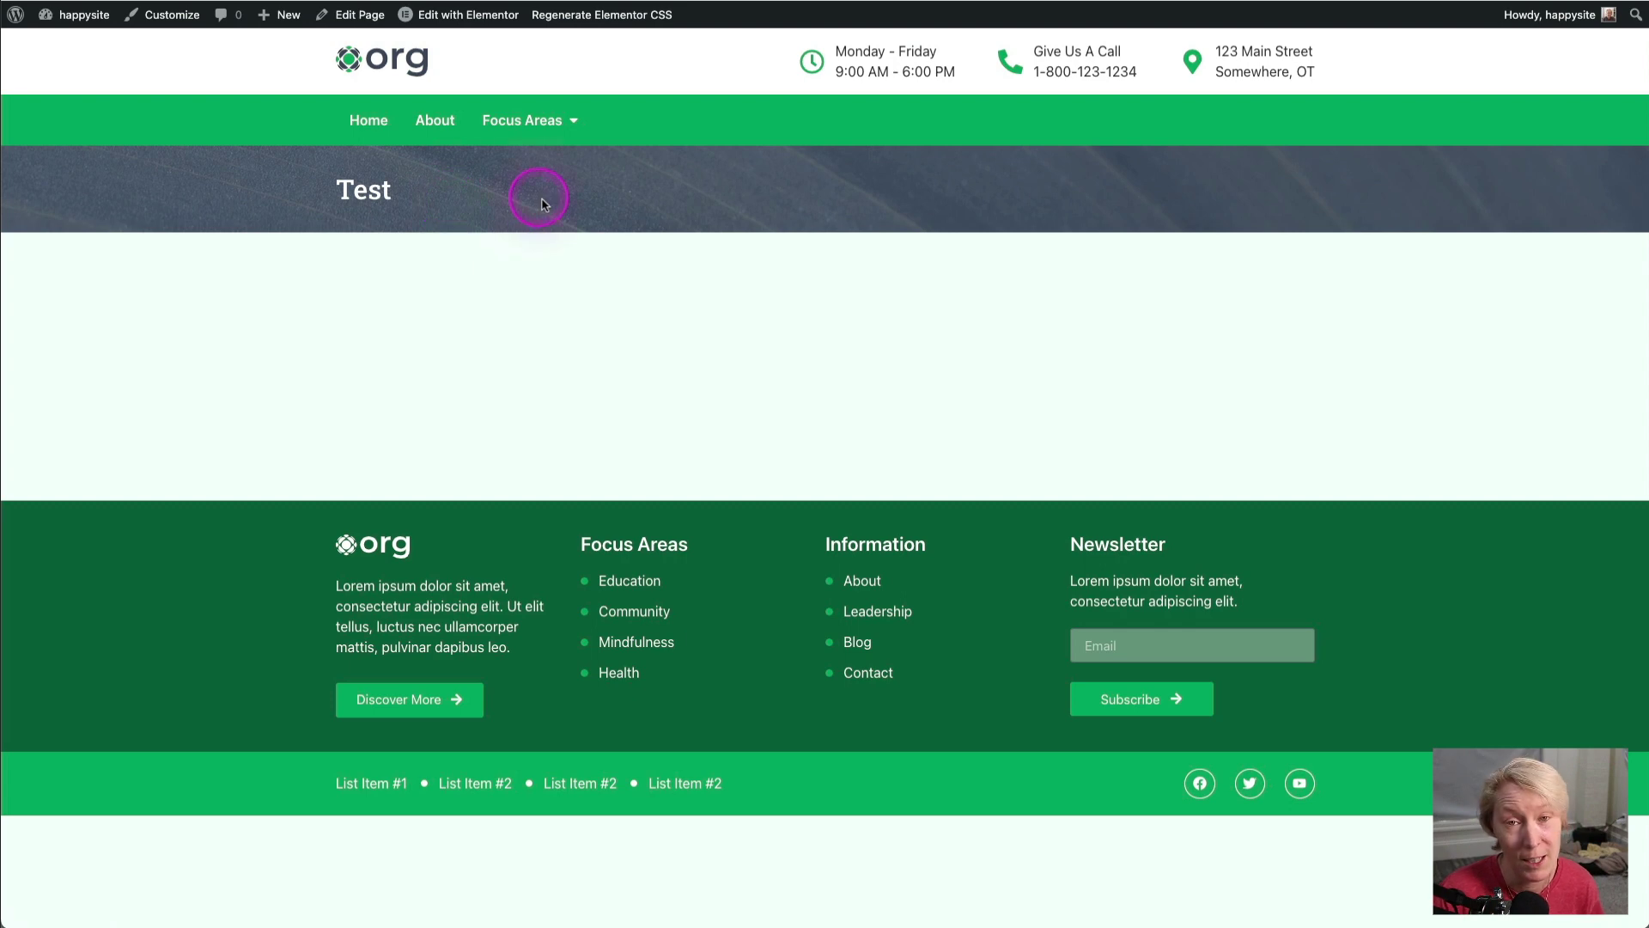
{"action": "mouse_move", "coordinate": [526, 121]}
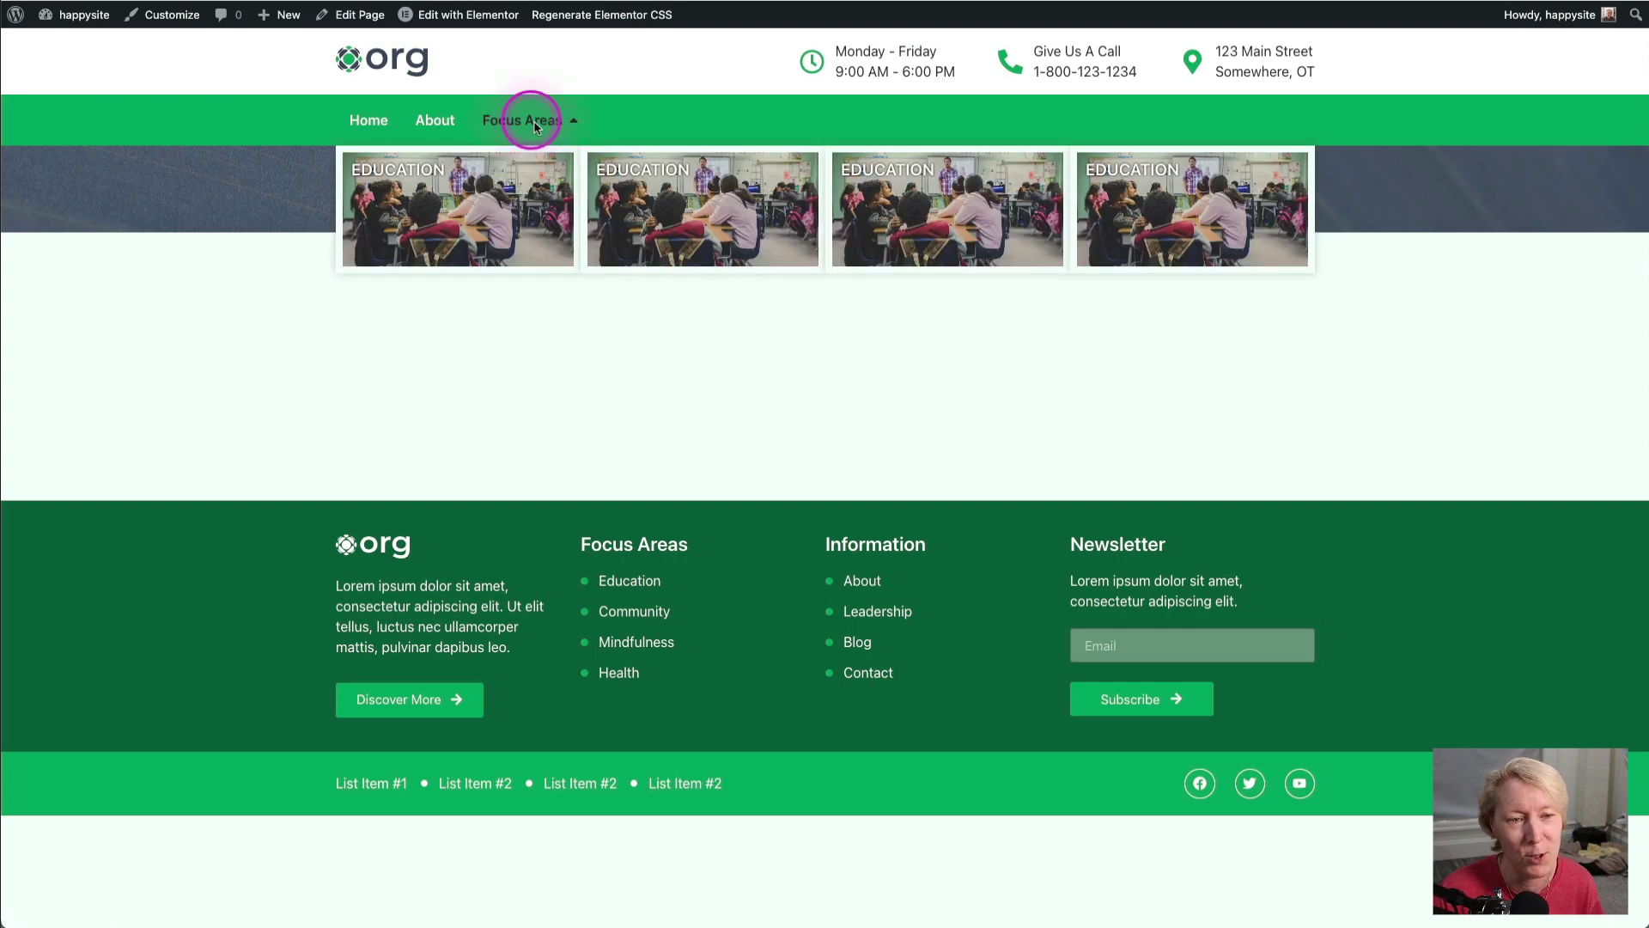